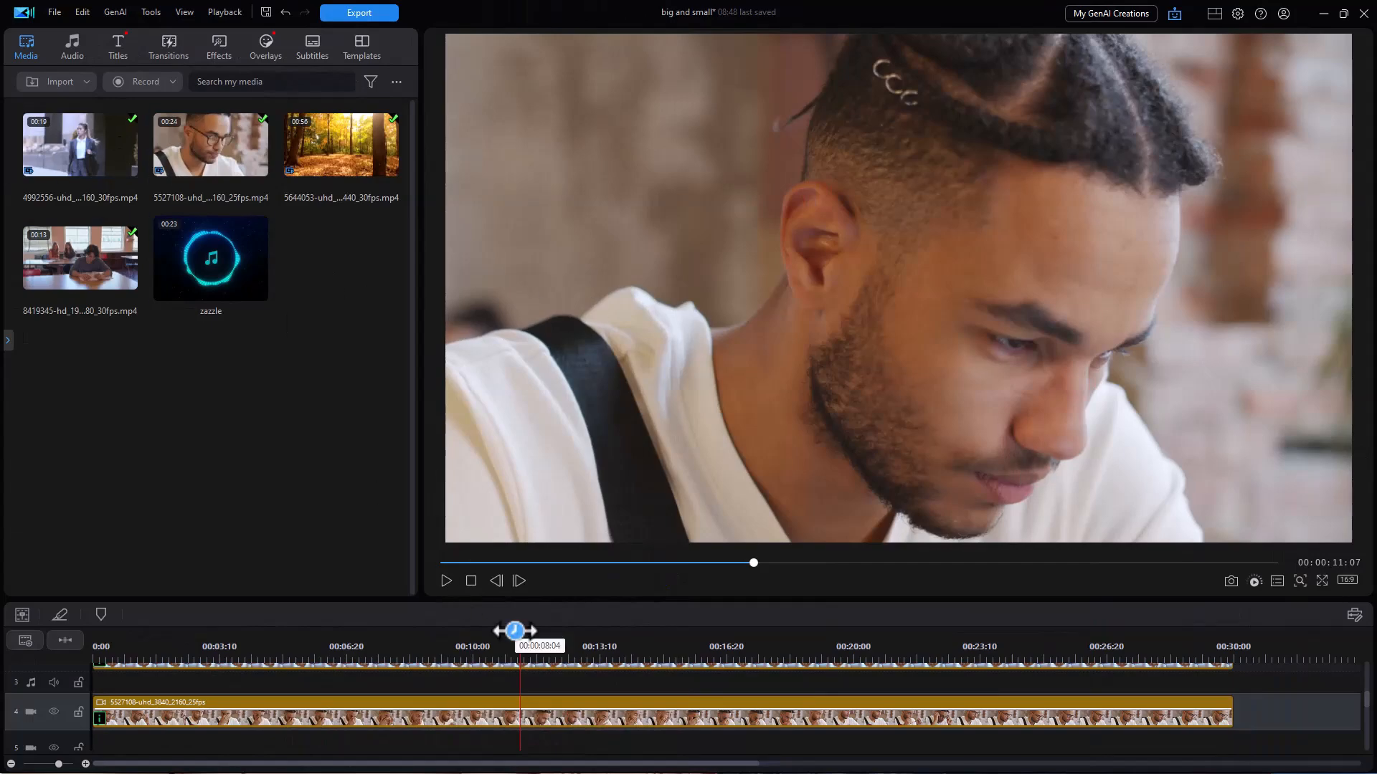
Enlarge the timeline to show all tracks and preview the stacked clips from 00:00:04:03 to about 00:00:06:12
left_click_drag(628, 598, 613, 393)
left_click_drag(1363, 582, 1364, 459)
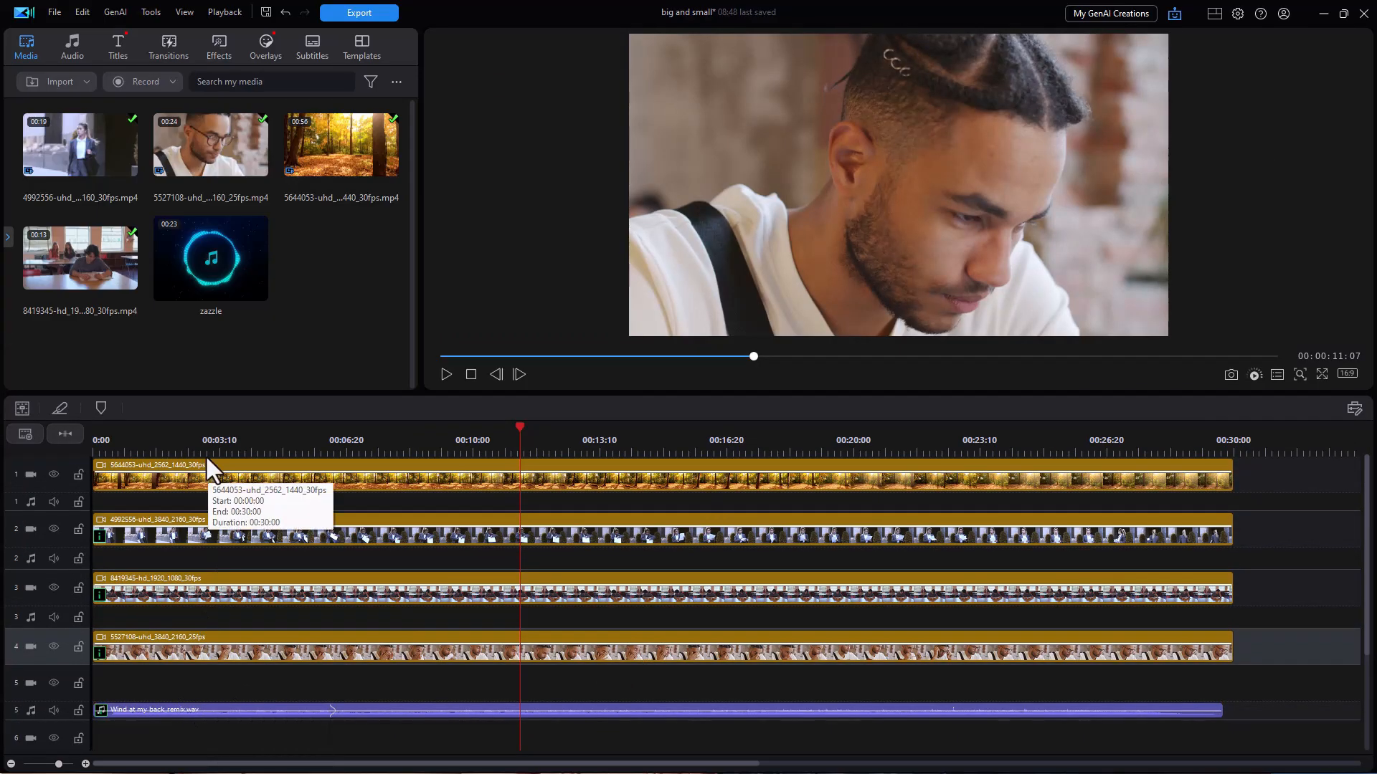
left_click(249, 430)
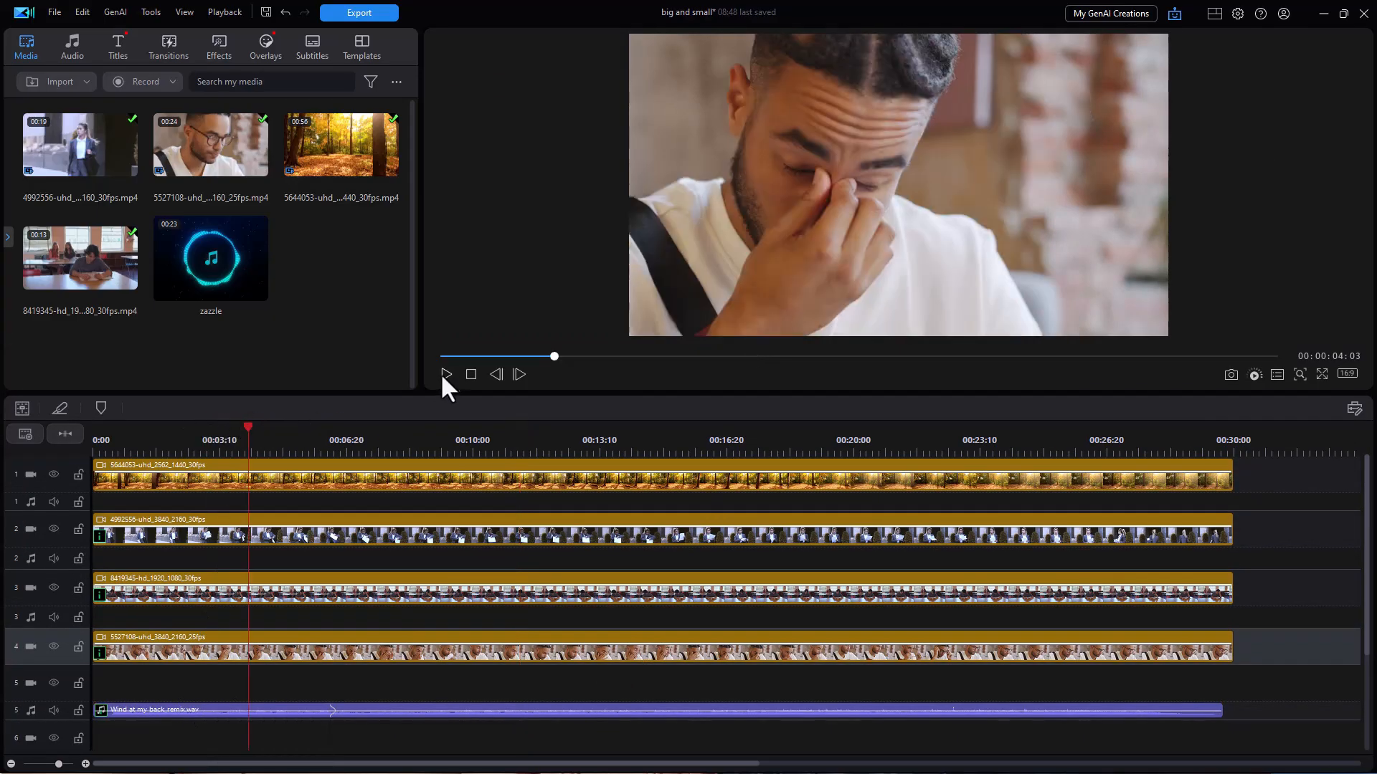
left_click(446, 373)
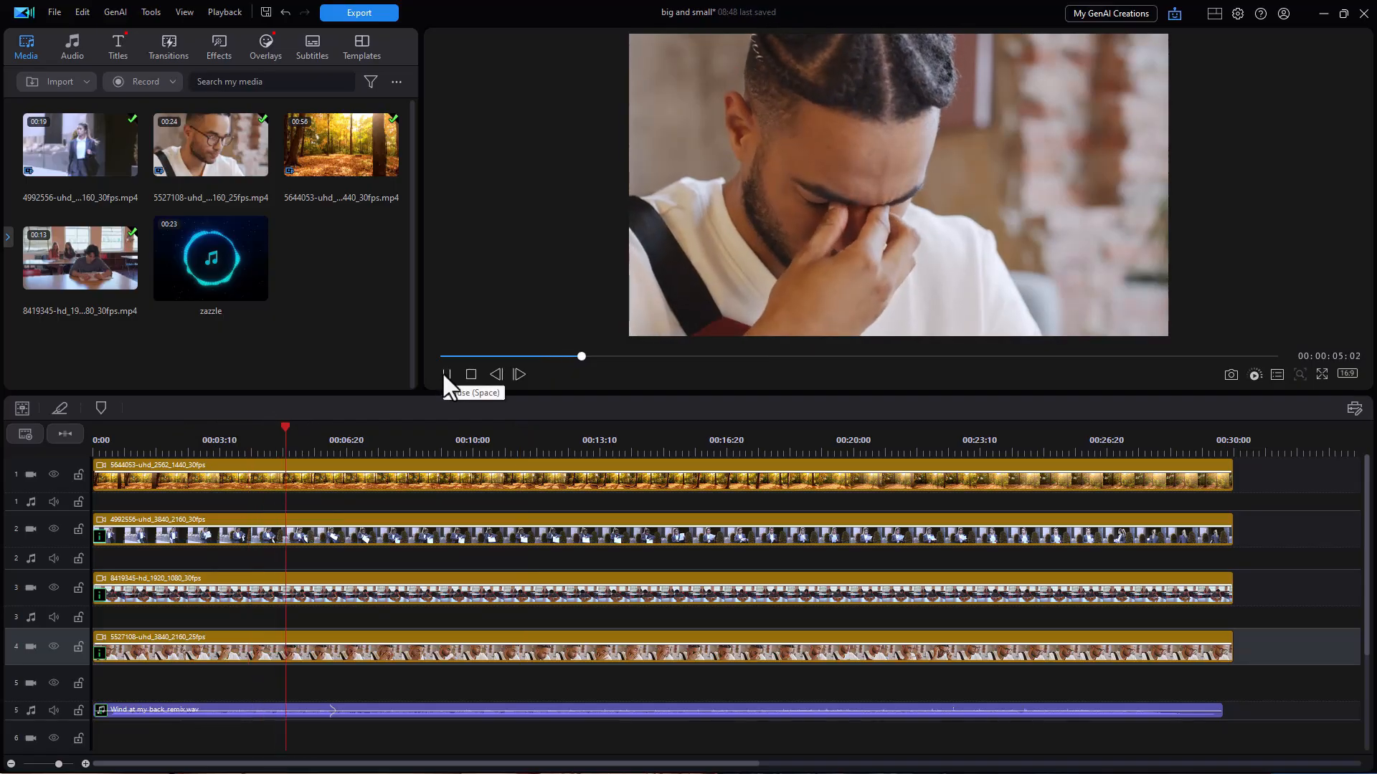
left_click(443, 372)
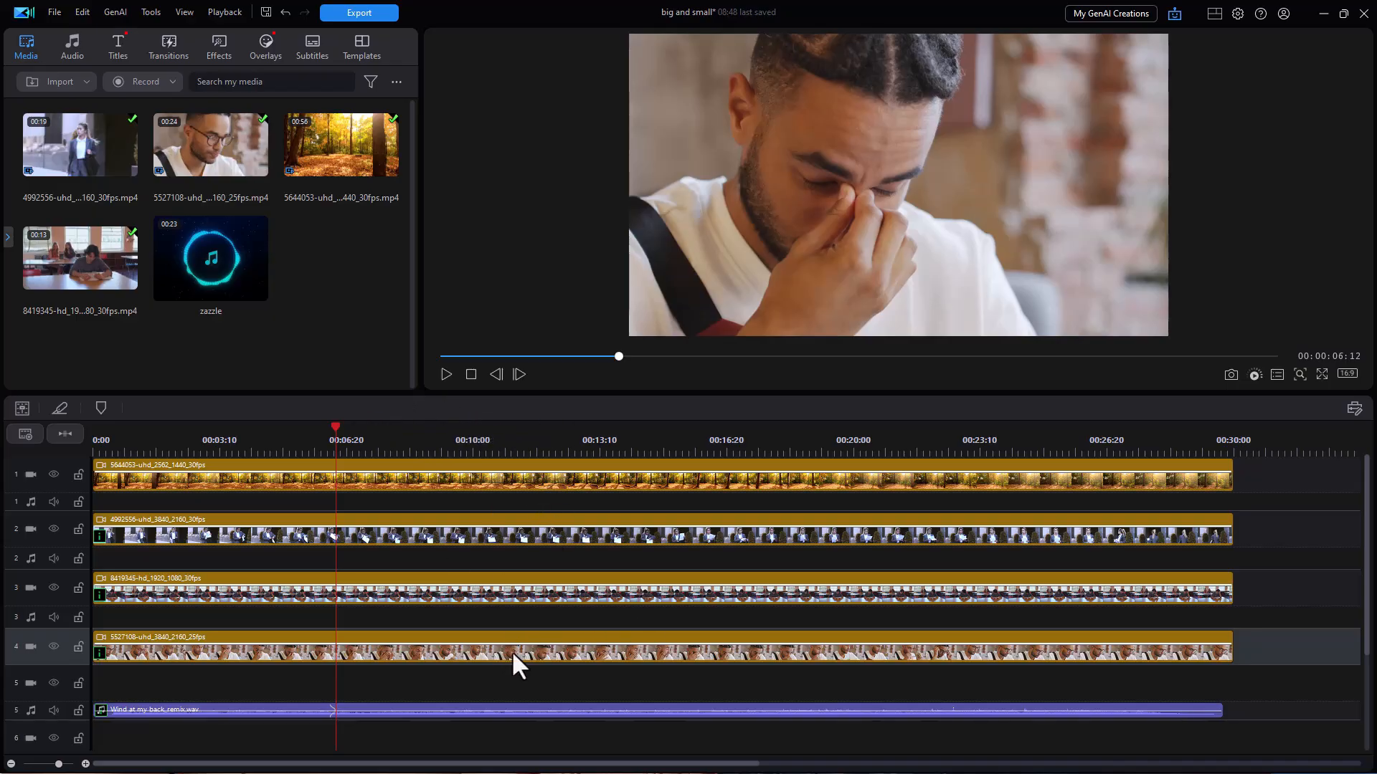
Show 2 x 2 grid lines on the preview and shrink the track 4 clip to the upper-left quarter of the frame
left_click(555, 653)
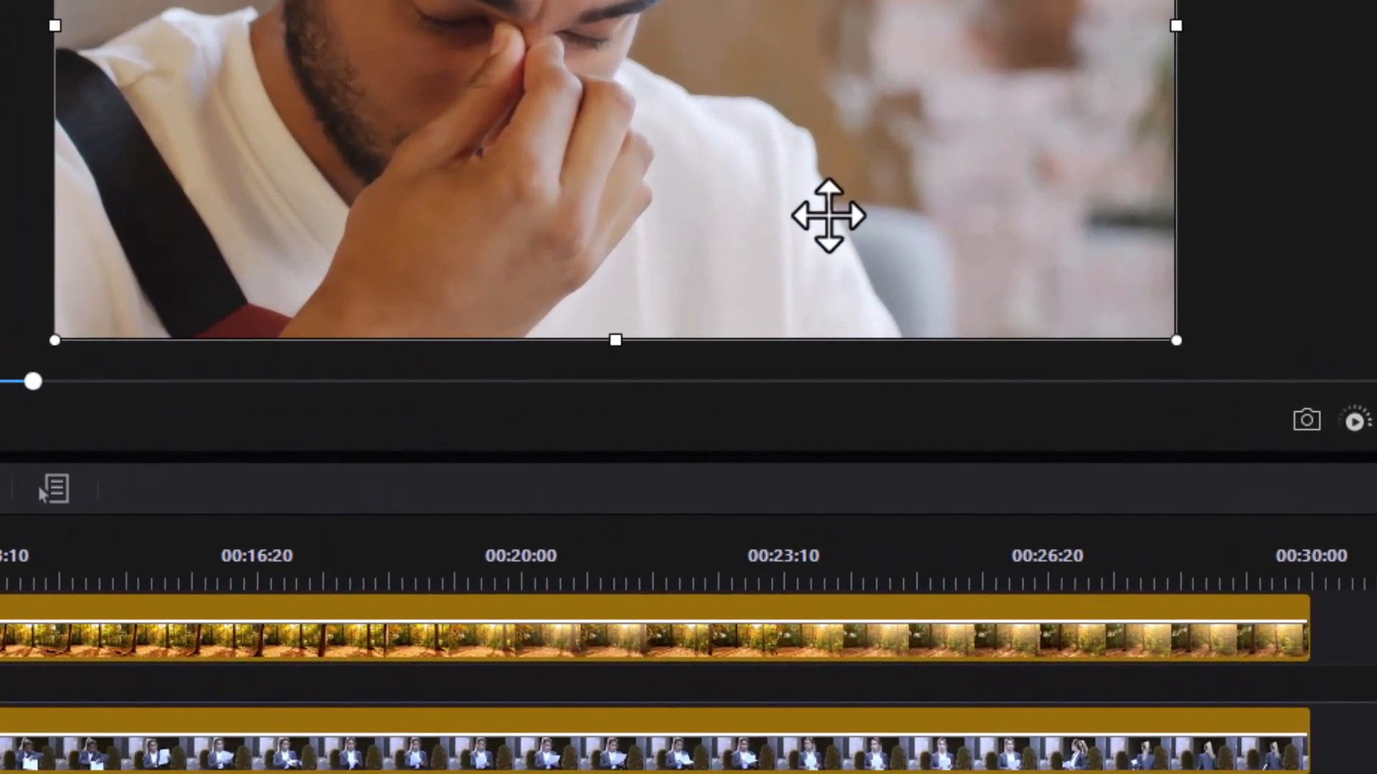
right_click(1002, 278)
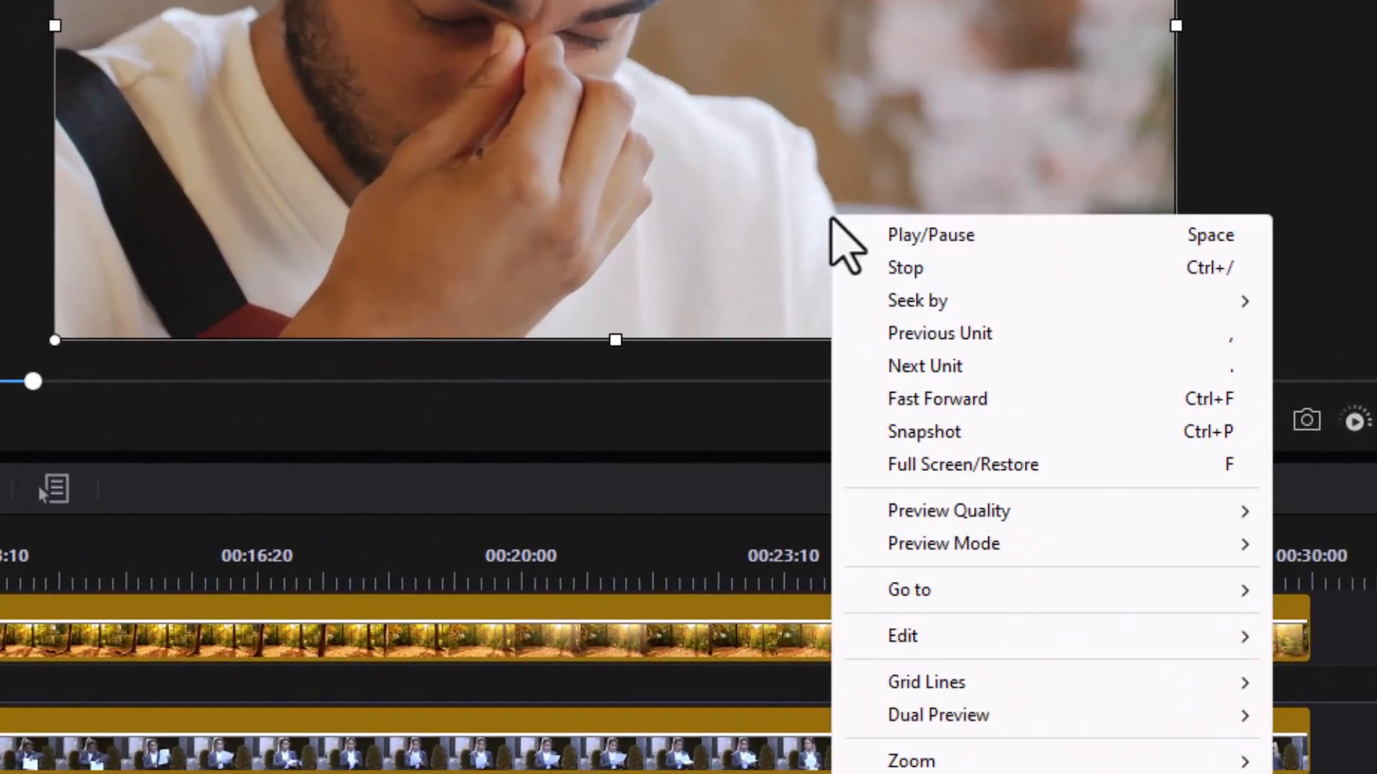
mouse_move(935, 682)
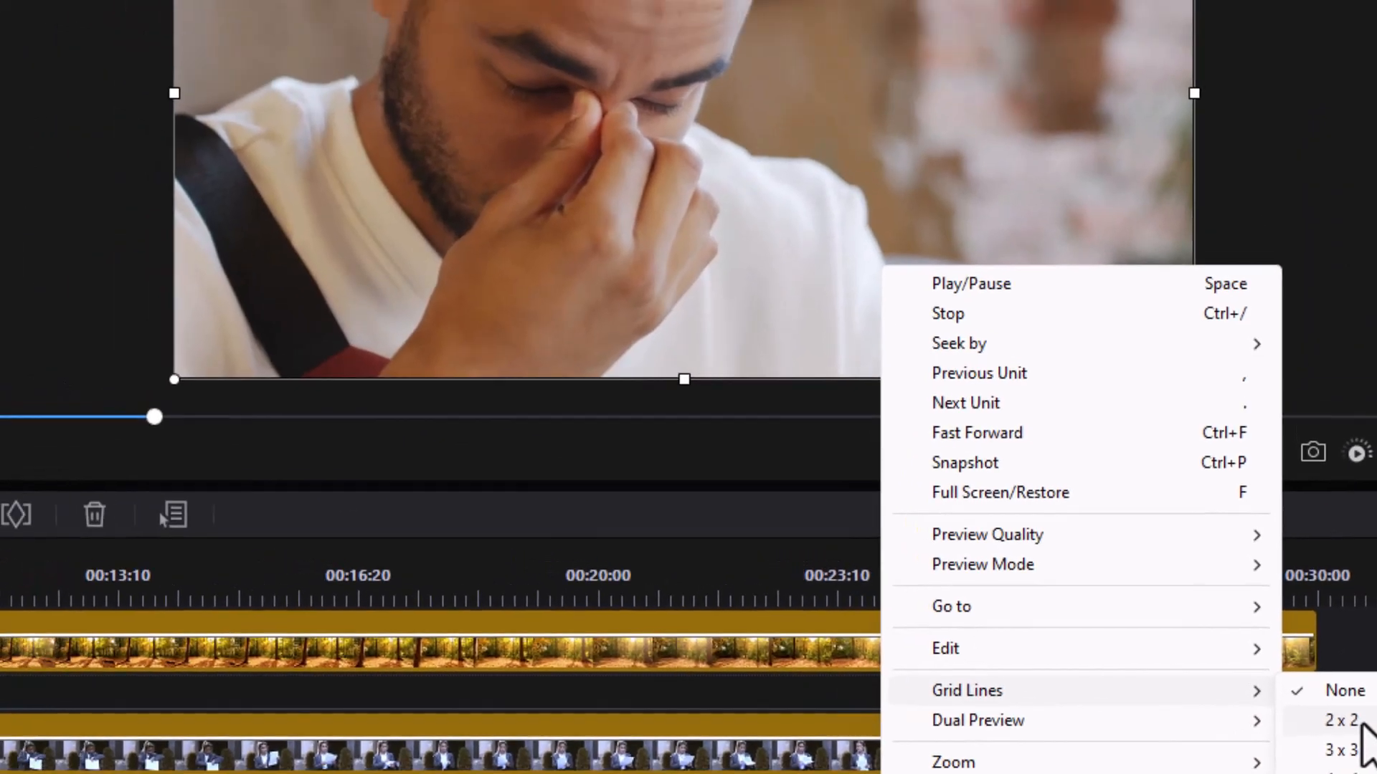
left_click(1338, 715)
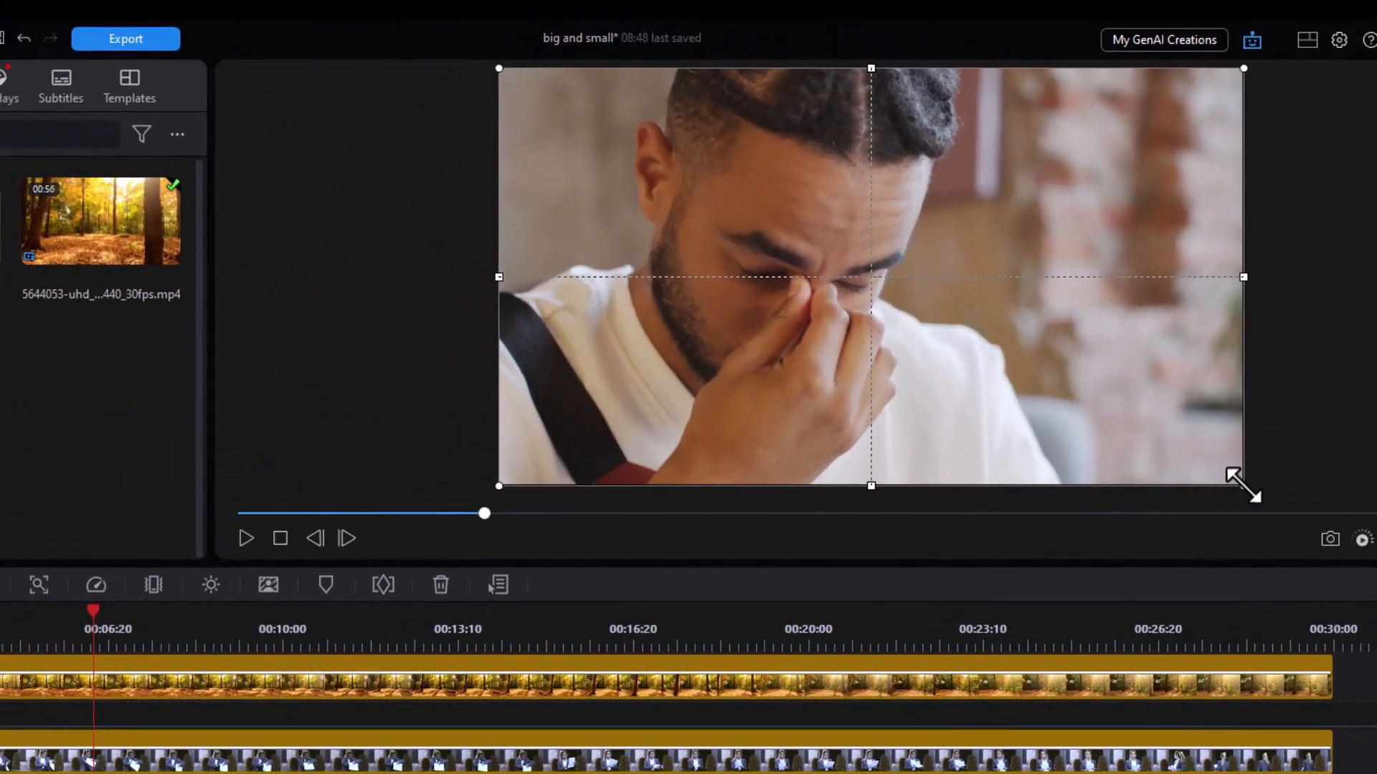
left_click_drag(1232, 477, 825, 272)
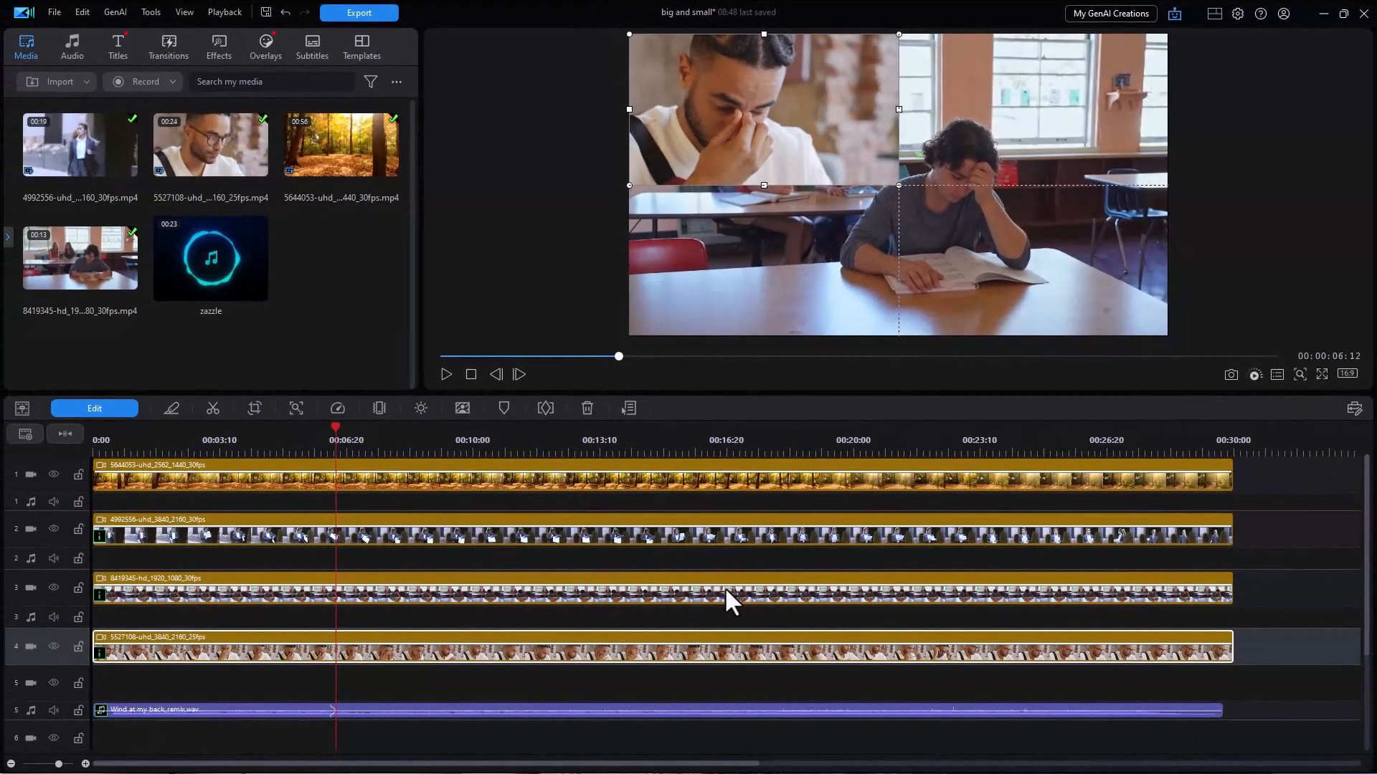
Shrink the classroom clip on track 3 to the frame's upper-right quarter and the track 2 clip to the lower-right quarter
left_click(725, 587)
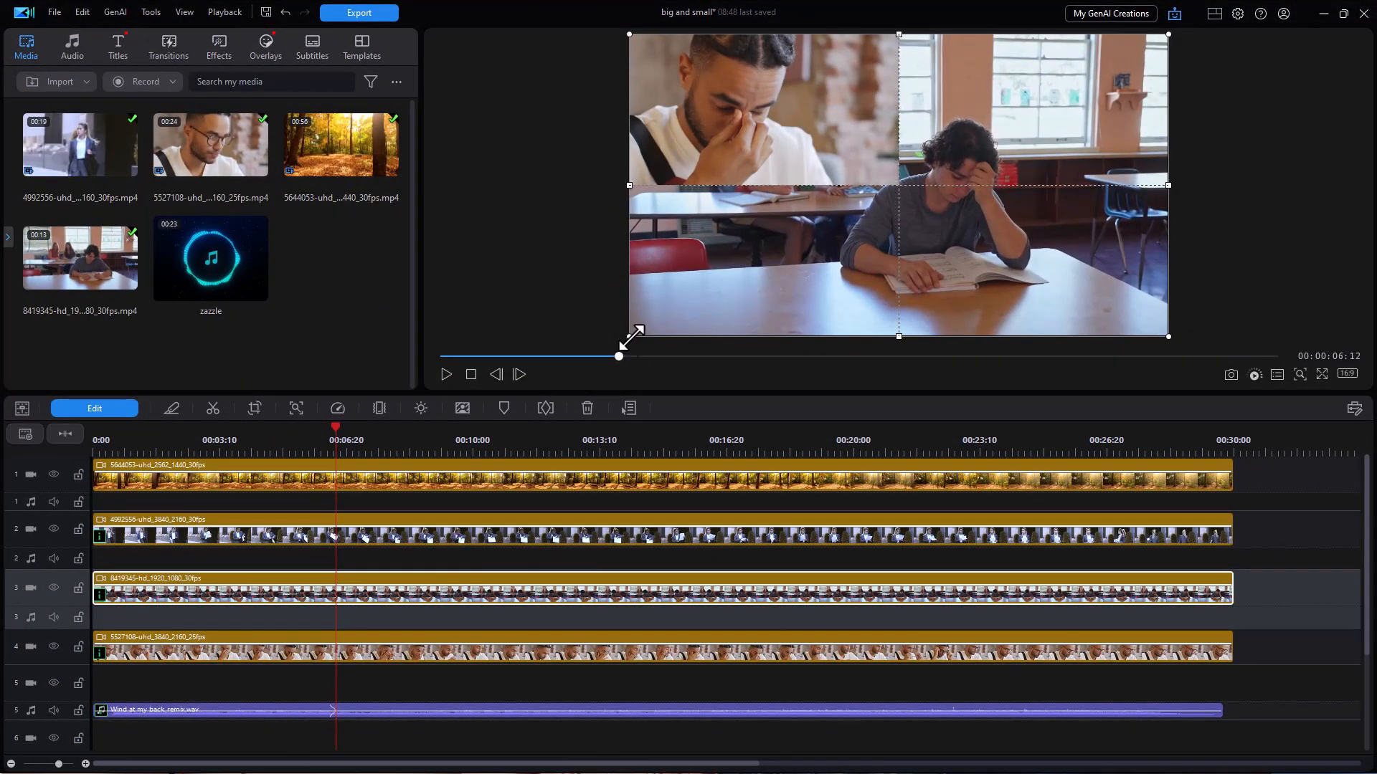
left_click_drag(629, 336, 894, 176)
left_click(829, 278)
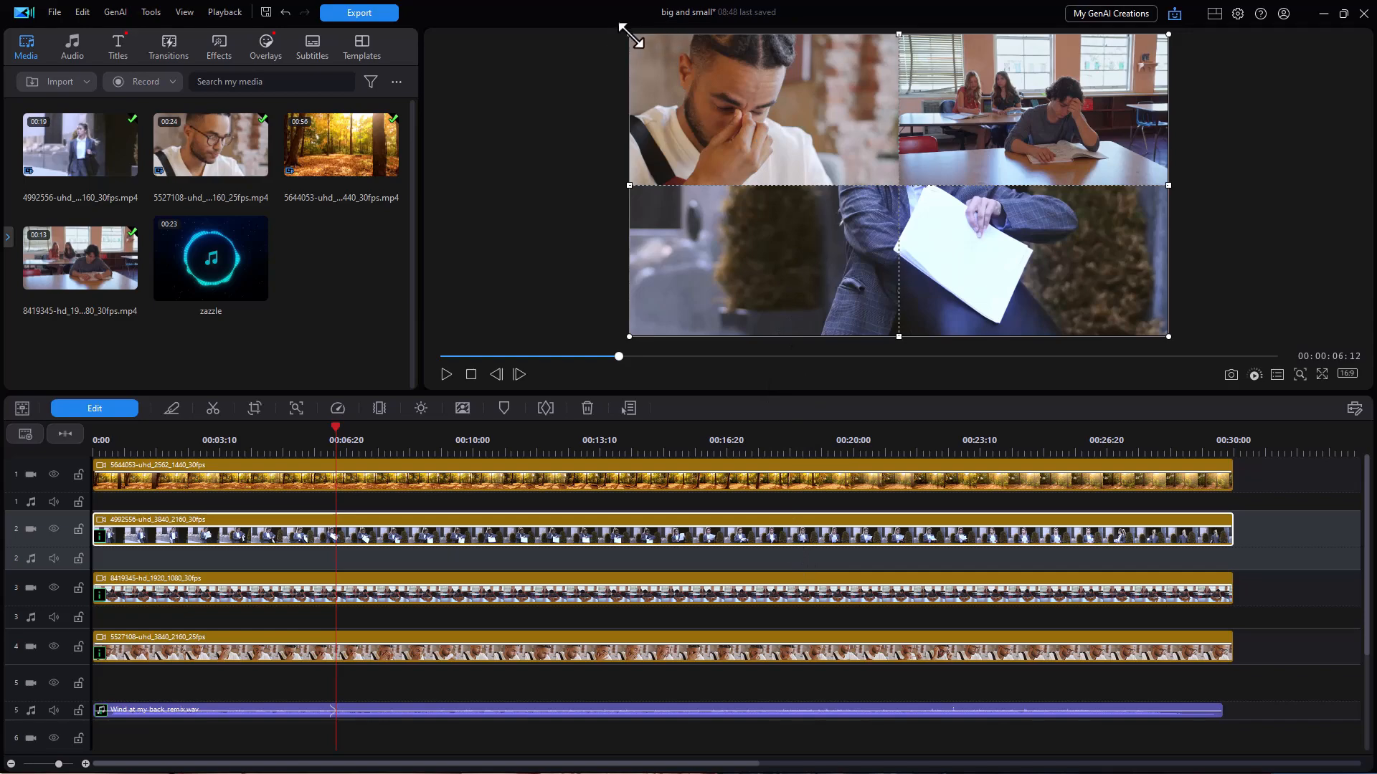
left_click_drag(631, 34, 897, 214)
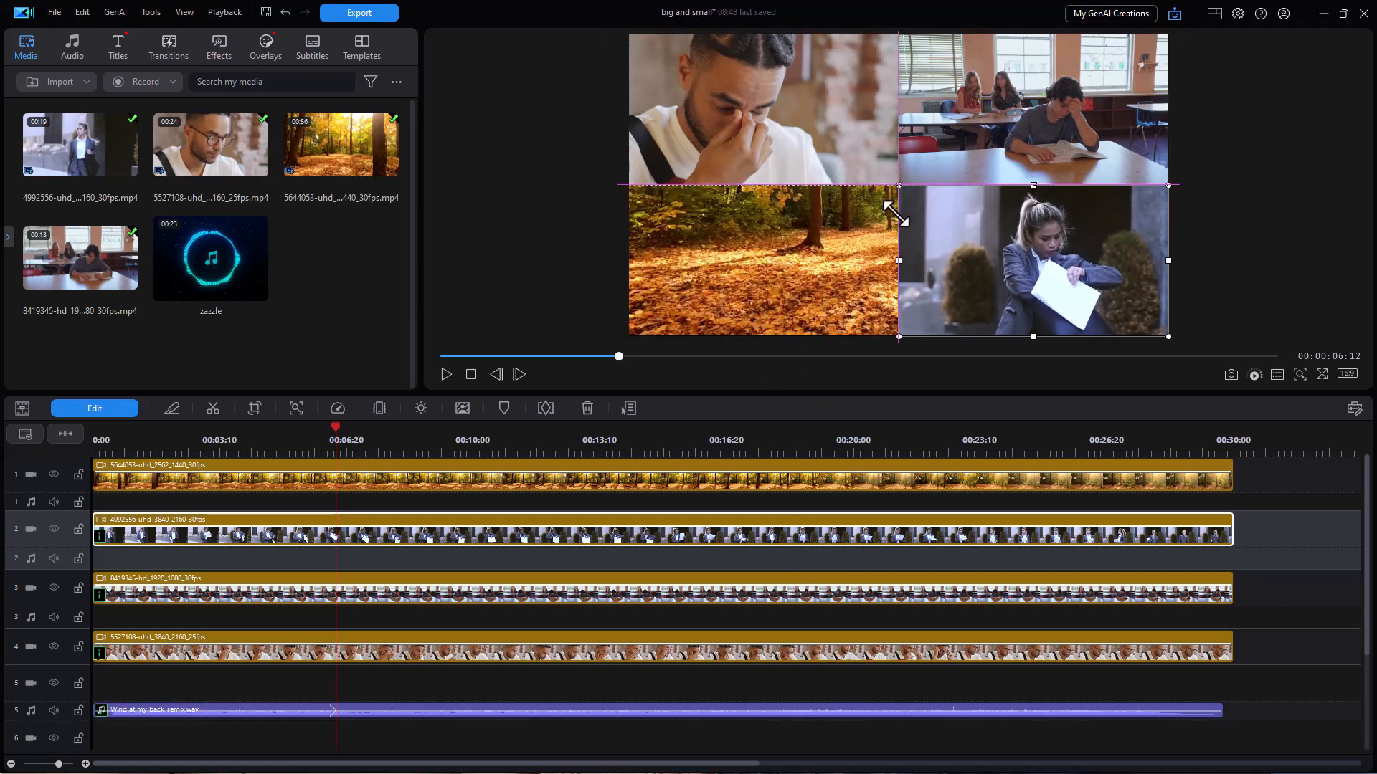
Shrink the forest clip on track 1 to the frame's lower-left quarter and play back the four-way split screen
left_click(807, 268)
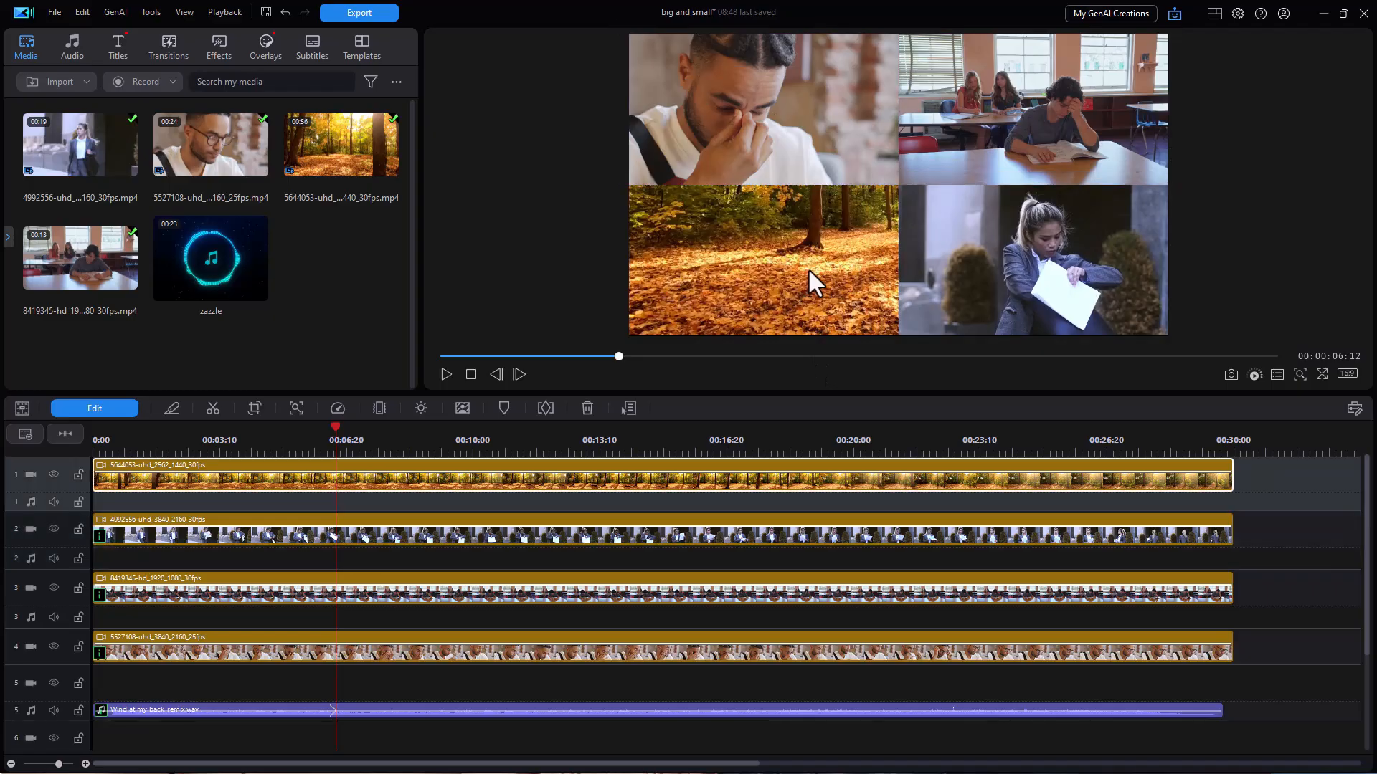
left_click_drag(1162, 38, 900, 185)
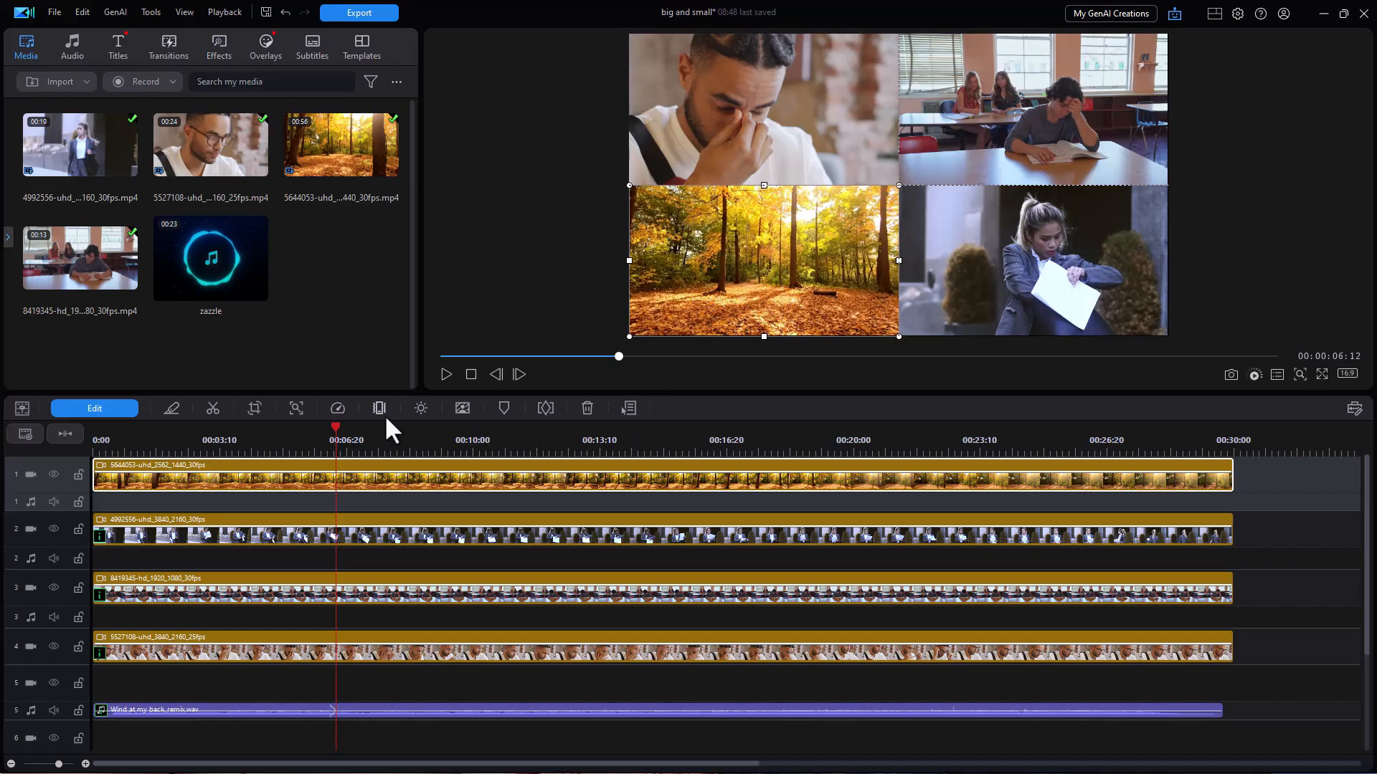
left_click(446, 373)
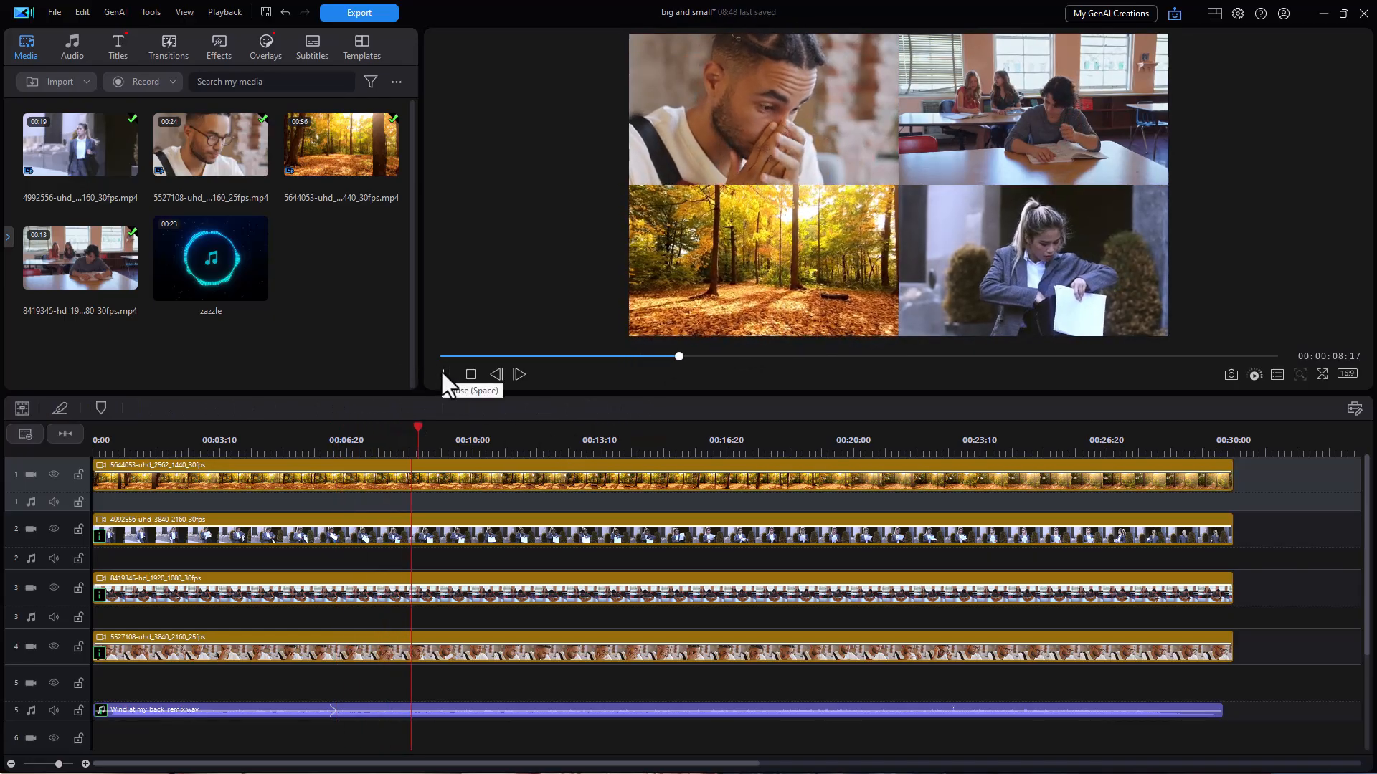
left_click(445, 374)
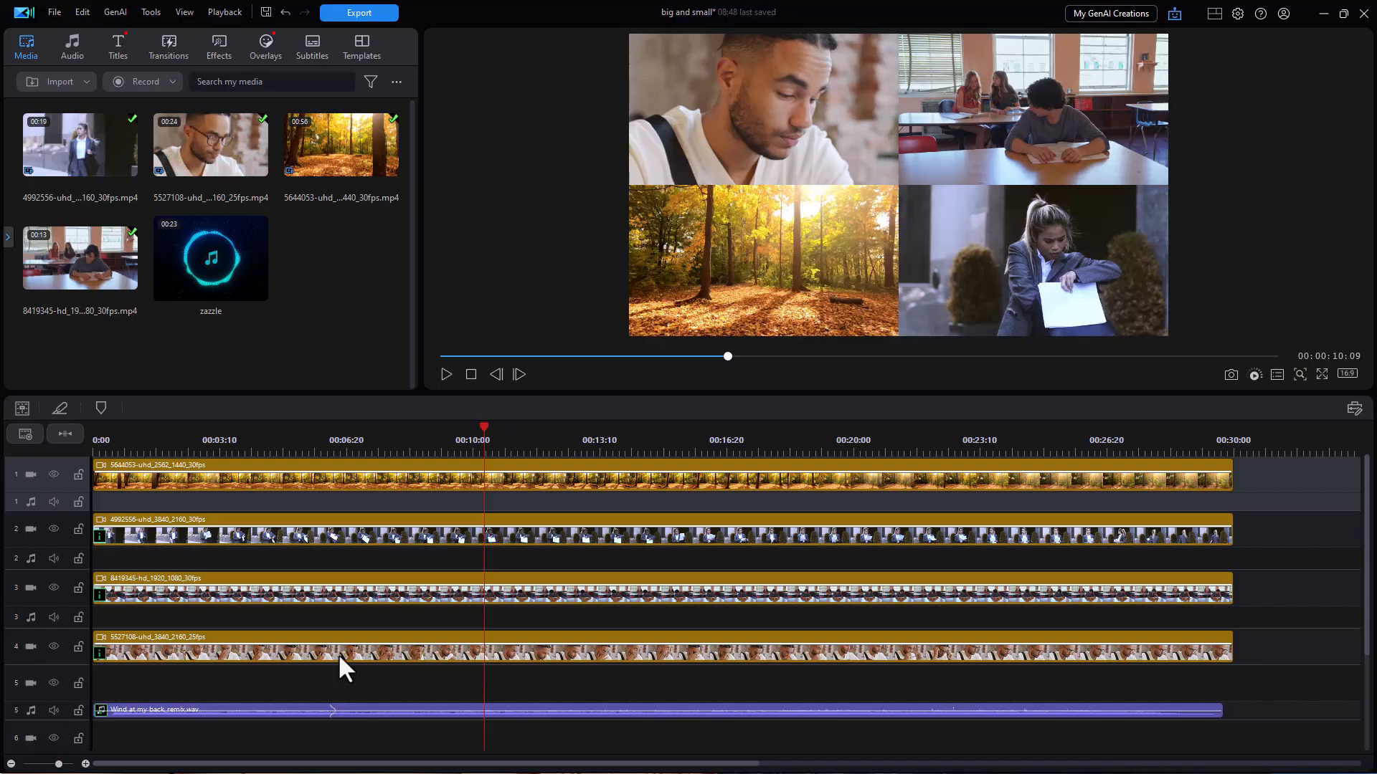
Open the track 4 clip in the advanced overlay editor
left_click(390, 650)
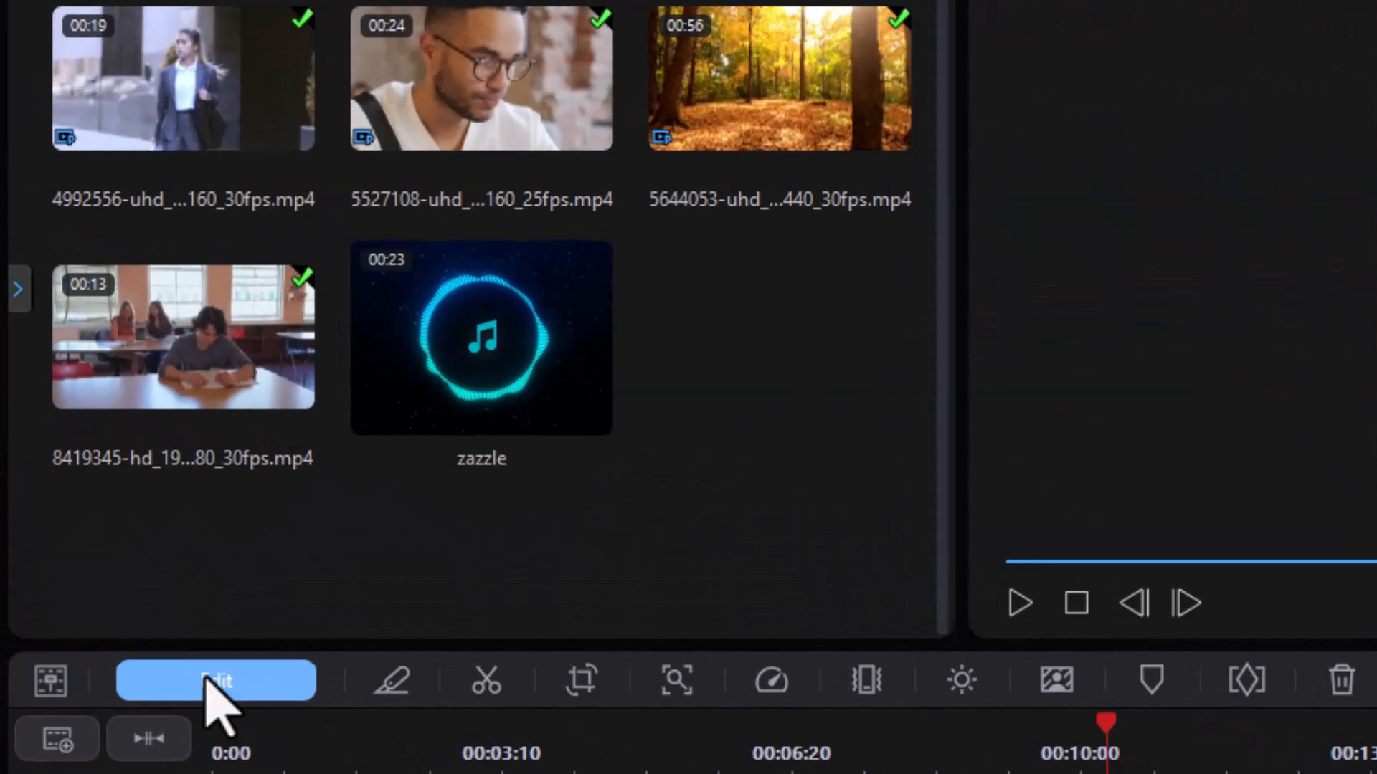
left_click(208, 677)
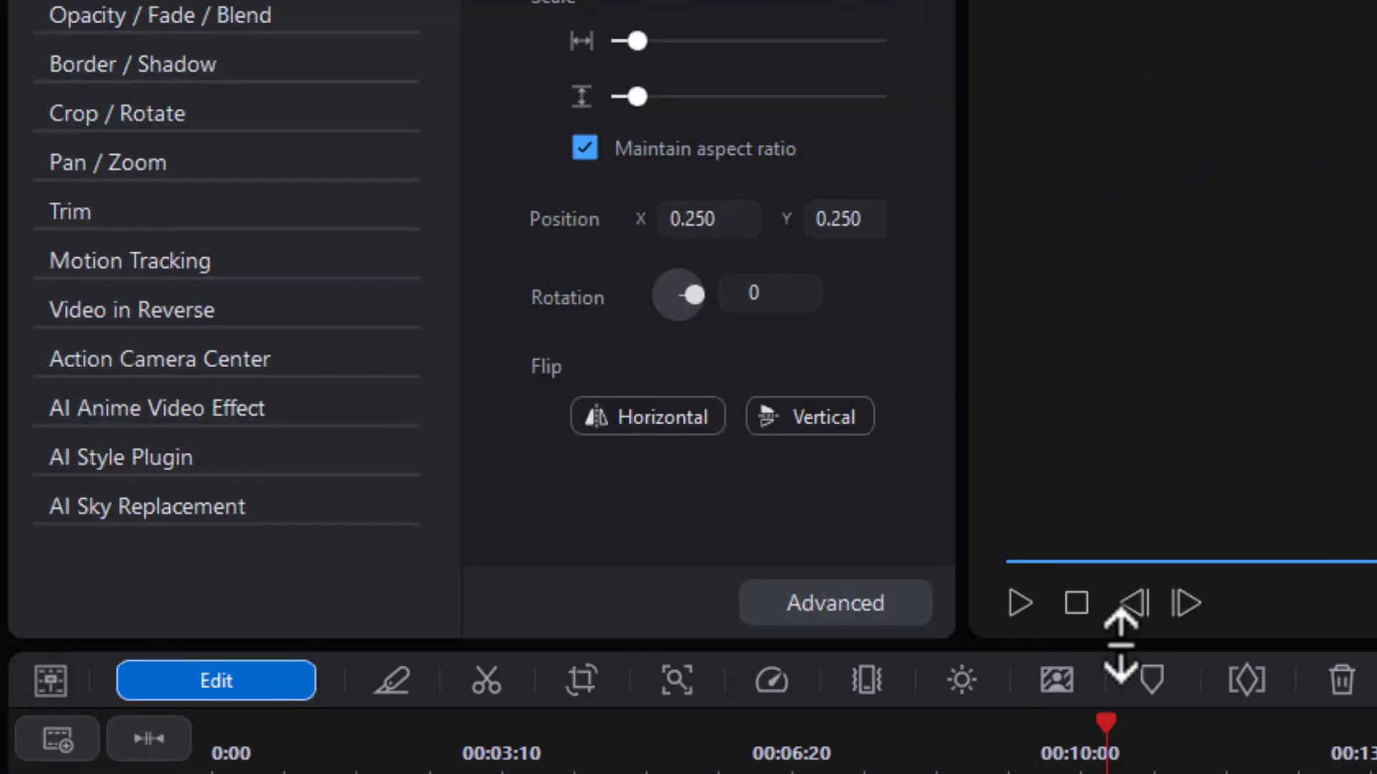
left_click_drag(1121, 651, 1039, 711)
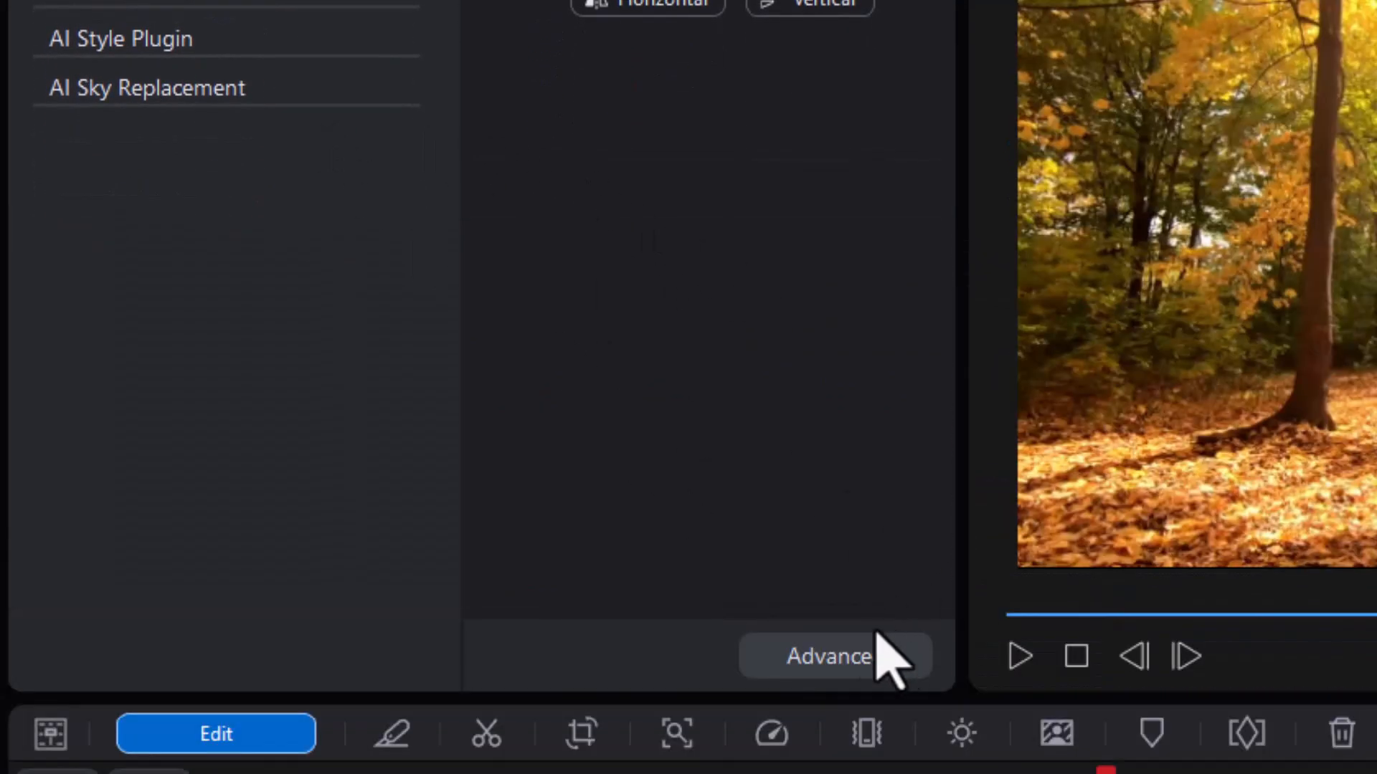
left_click(857, 663)
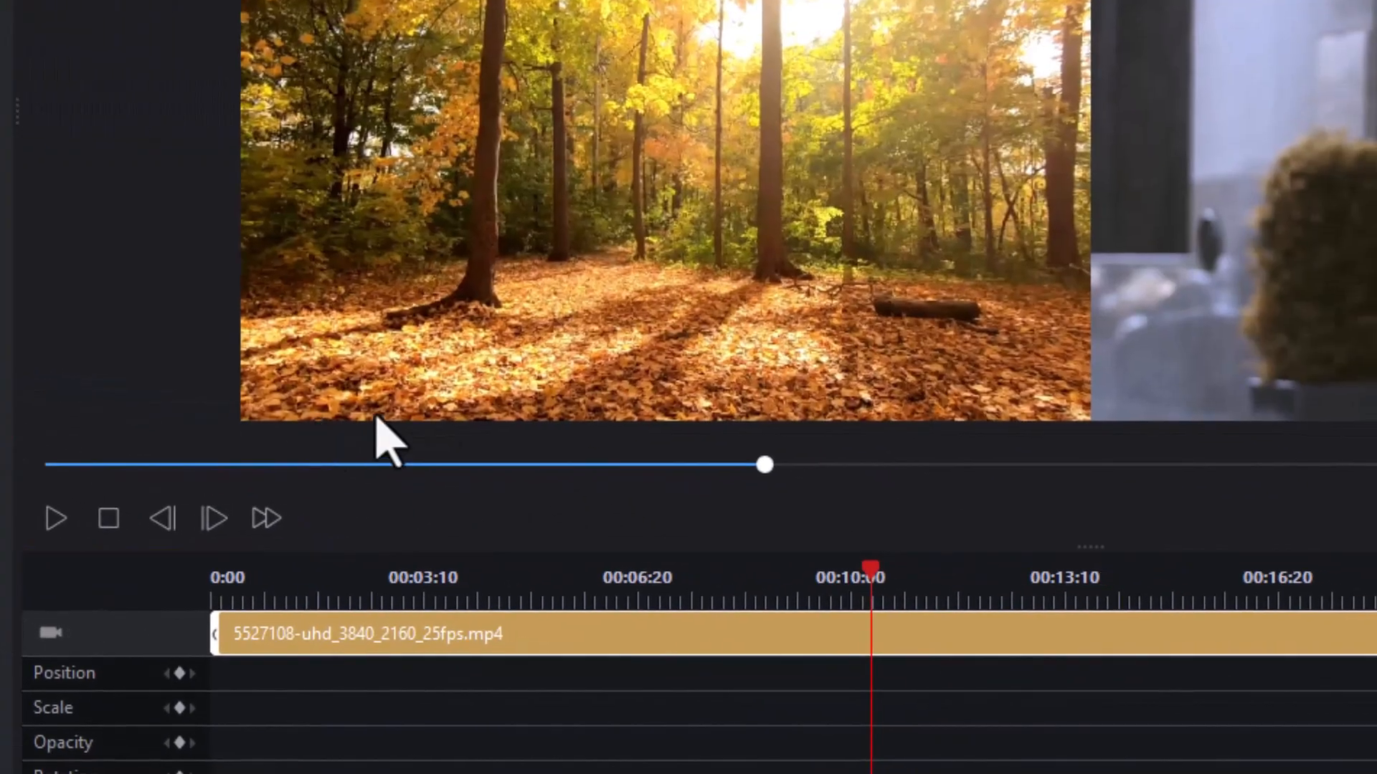
Add Position and Scale keyframes at the very start of the clip
left_click_drag(870, 575, 3, 592)
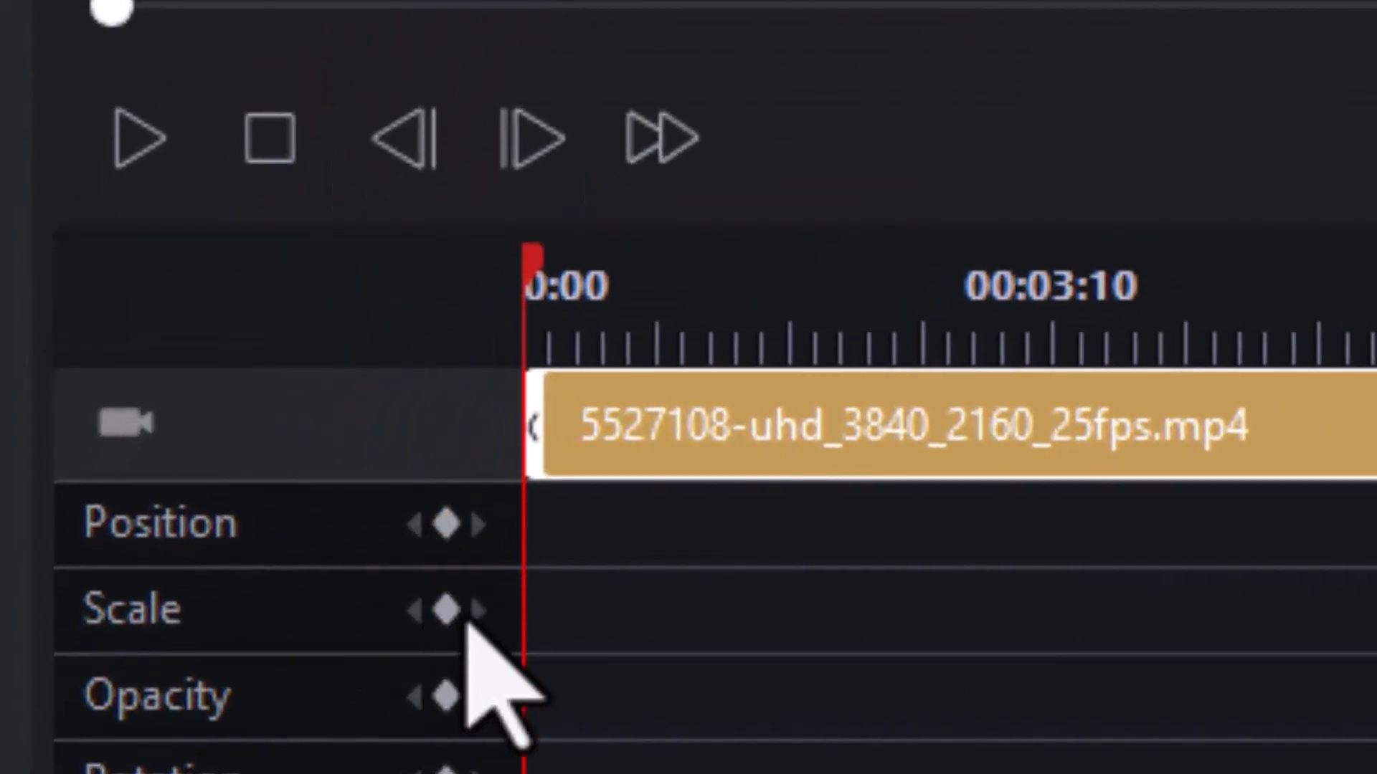
left_click(446, 527)
left_click(446, 609)
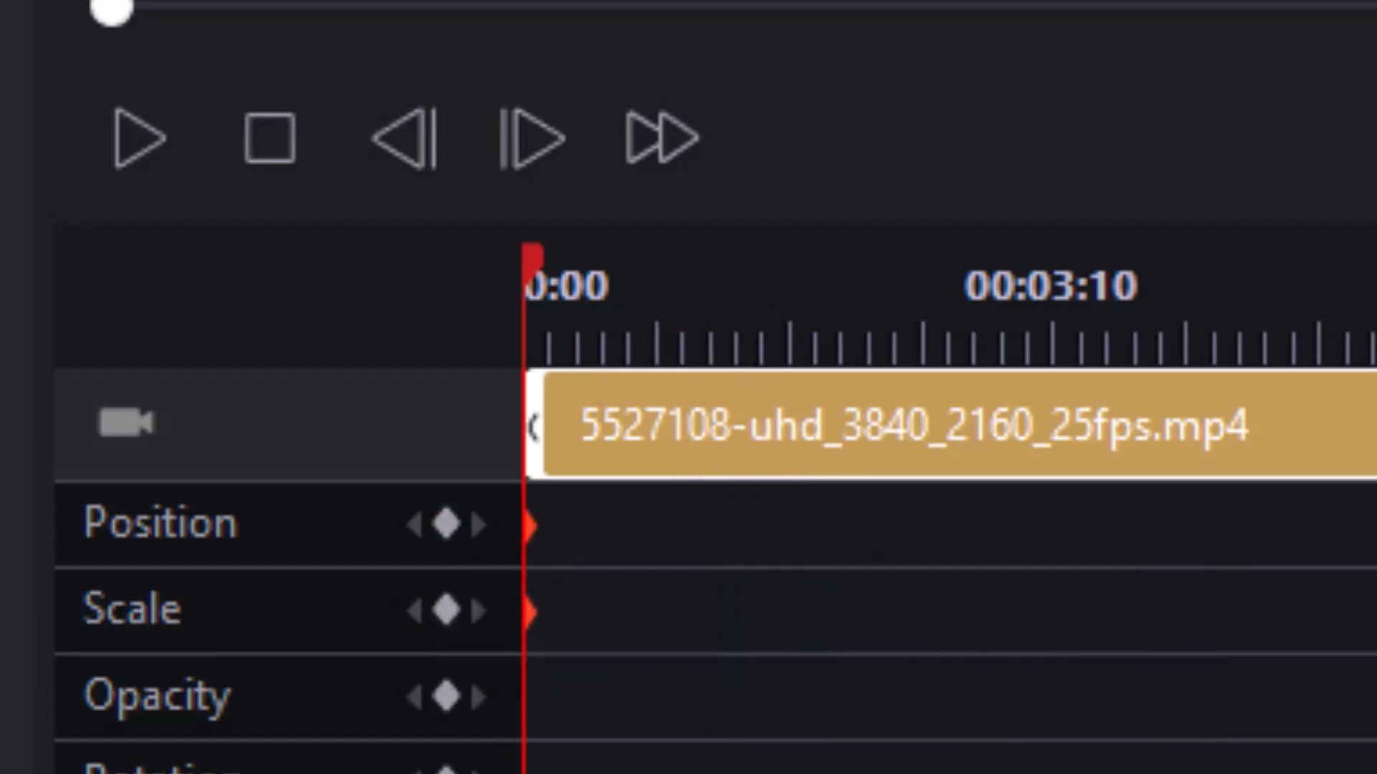
Advance to 00:00:02:21 and enlarge the clip from the upper-left quarter to fill the whole frame
left_click(135, 149)
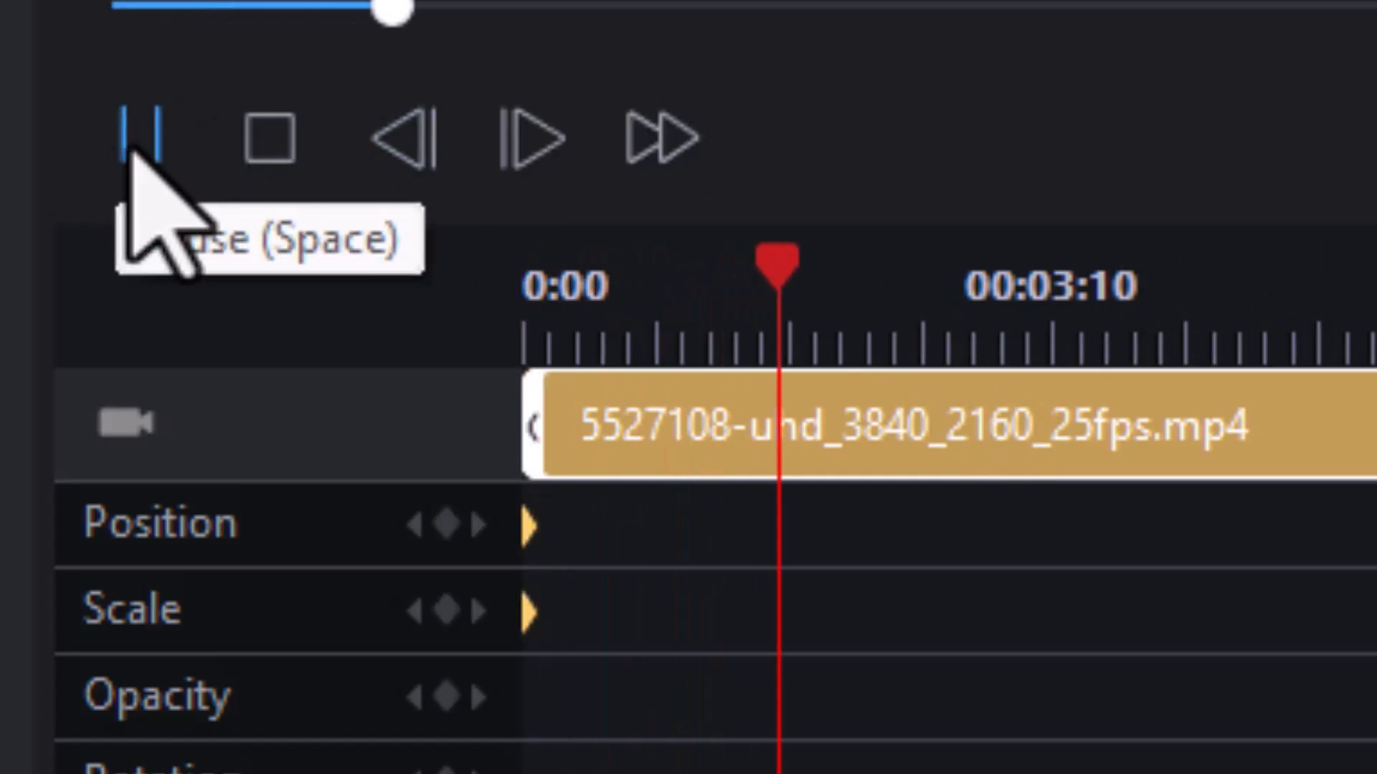
left_click(983, 259)
left_click_drag(982, 259, 965, 271)
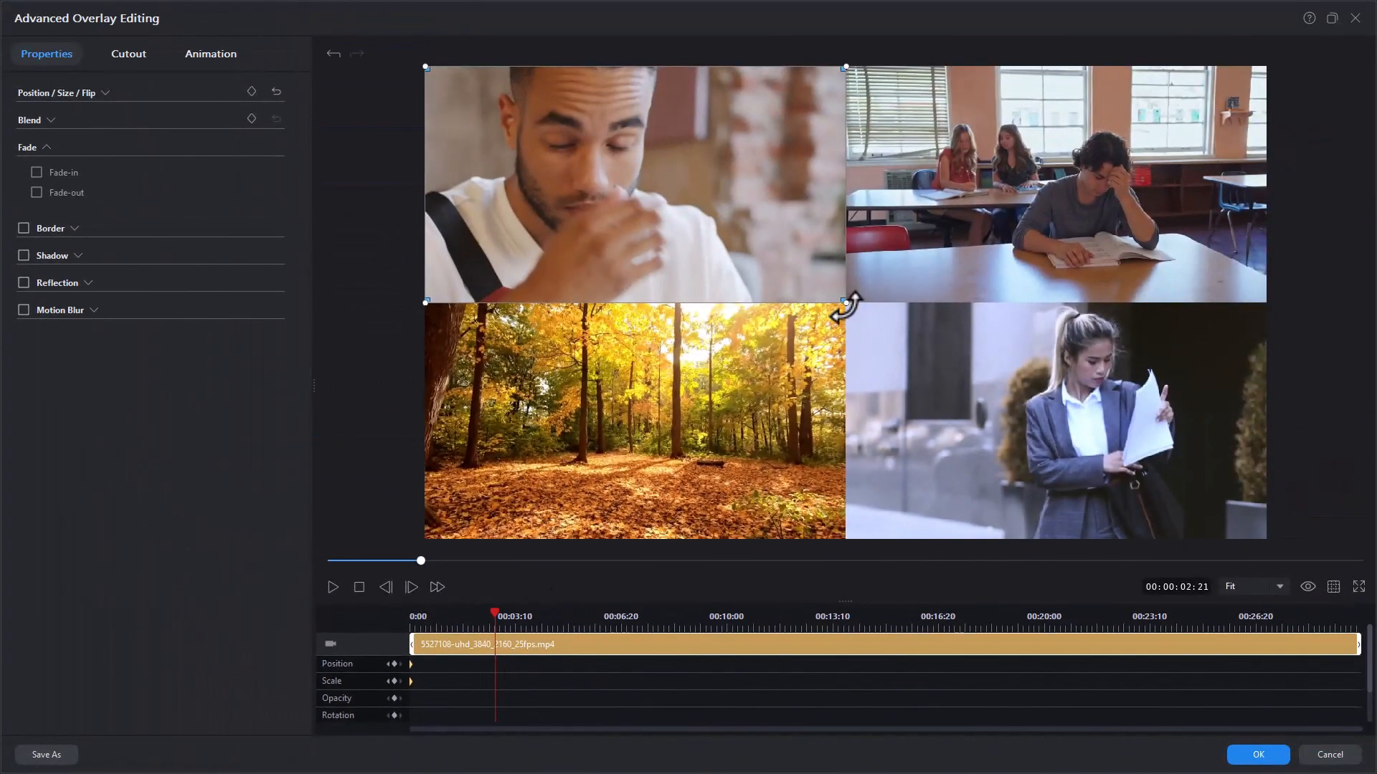
left_click_drag(843, 302, 1188, 535)
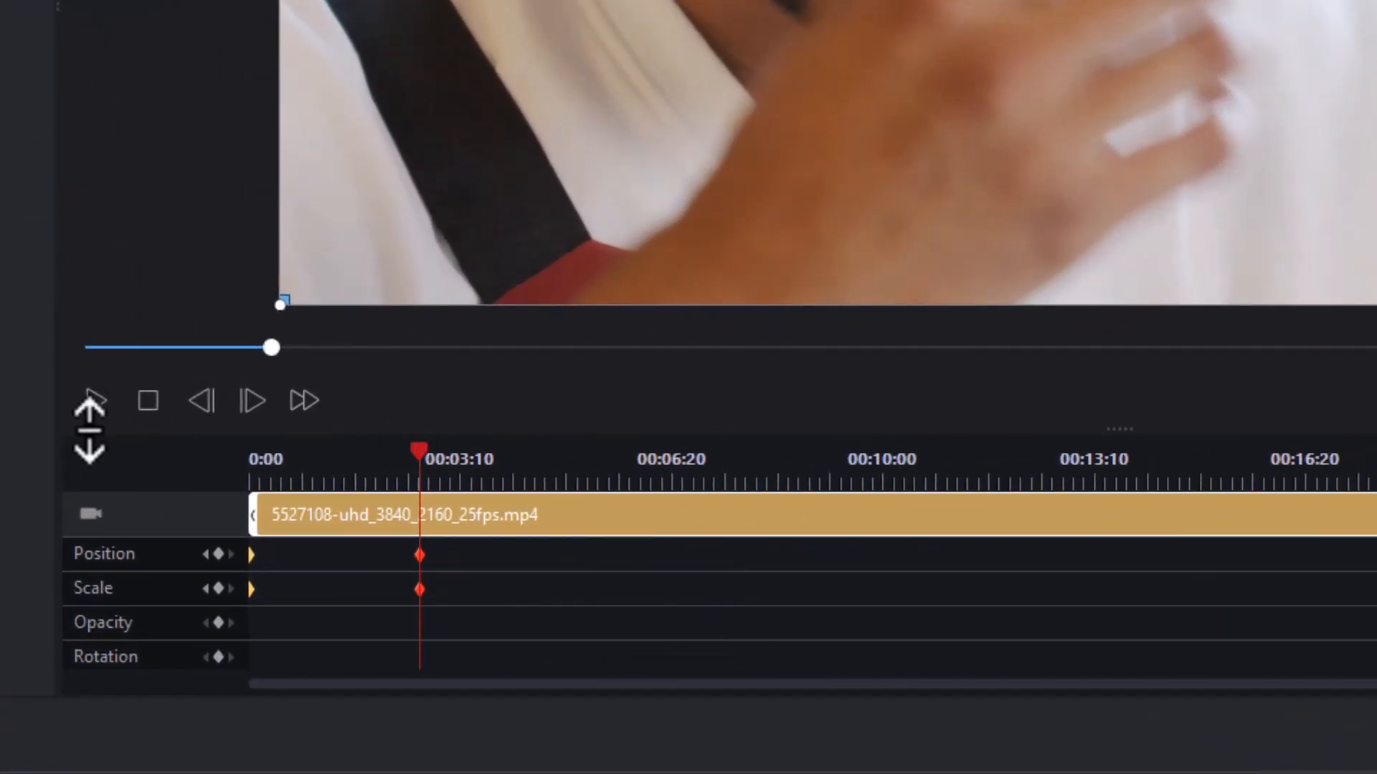
Advance to about 4 seconds and duplicate the previous Position and Scale keyframes there to hold the full-frame size
left_click(96, 403)
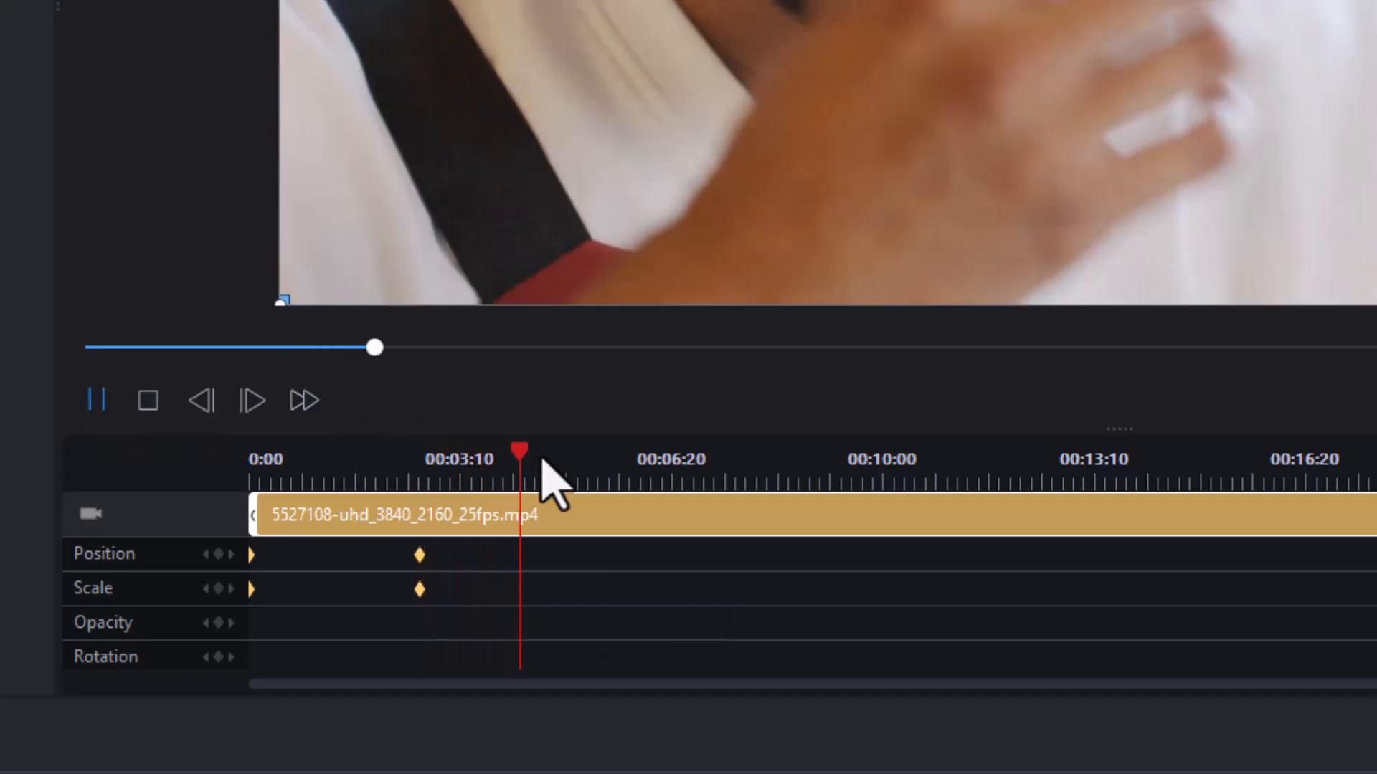
left_click_drag(519, 450, 511, 455)
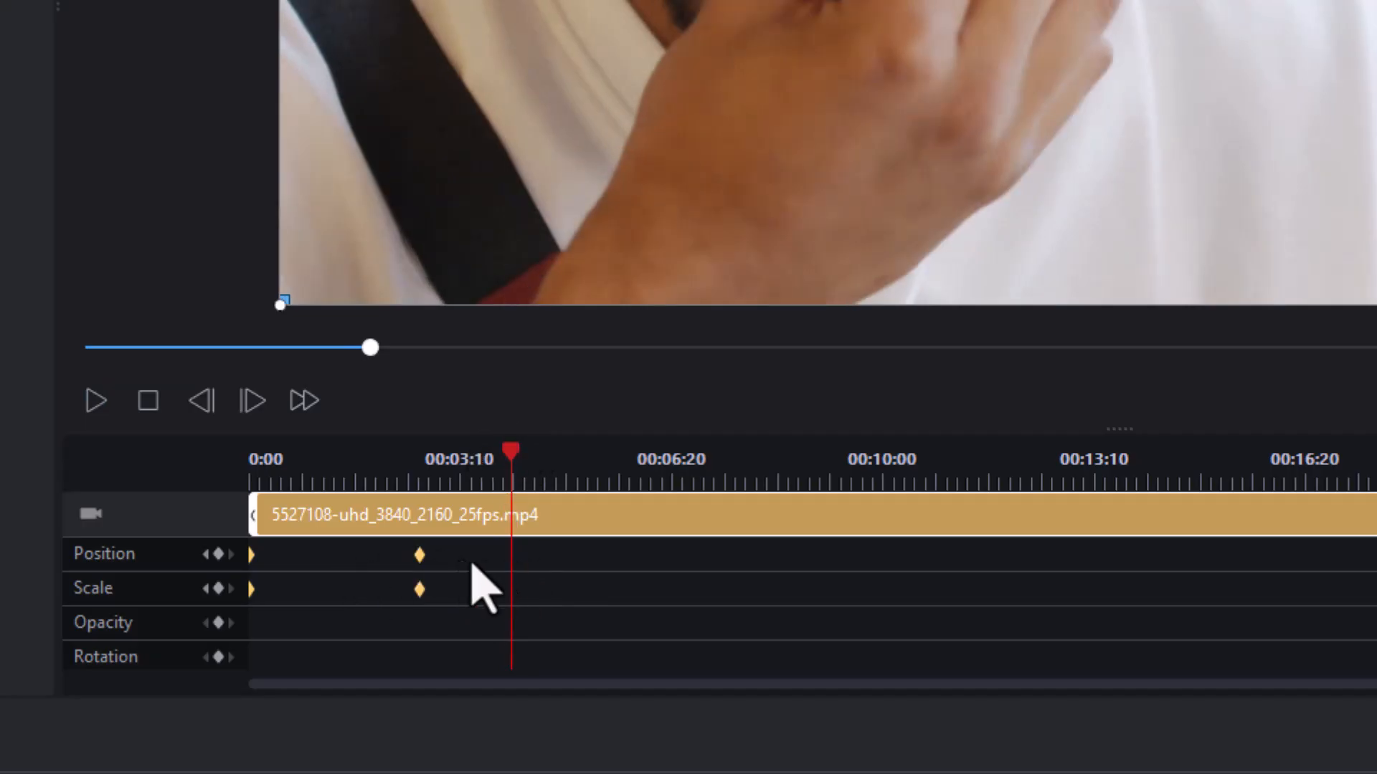
right_click(508, 559)
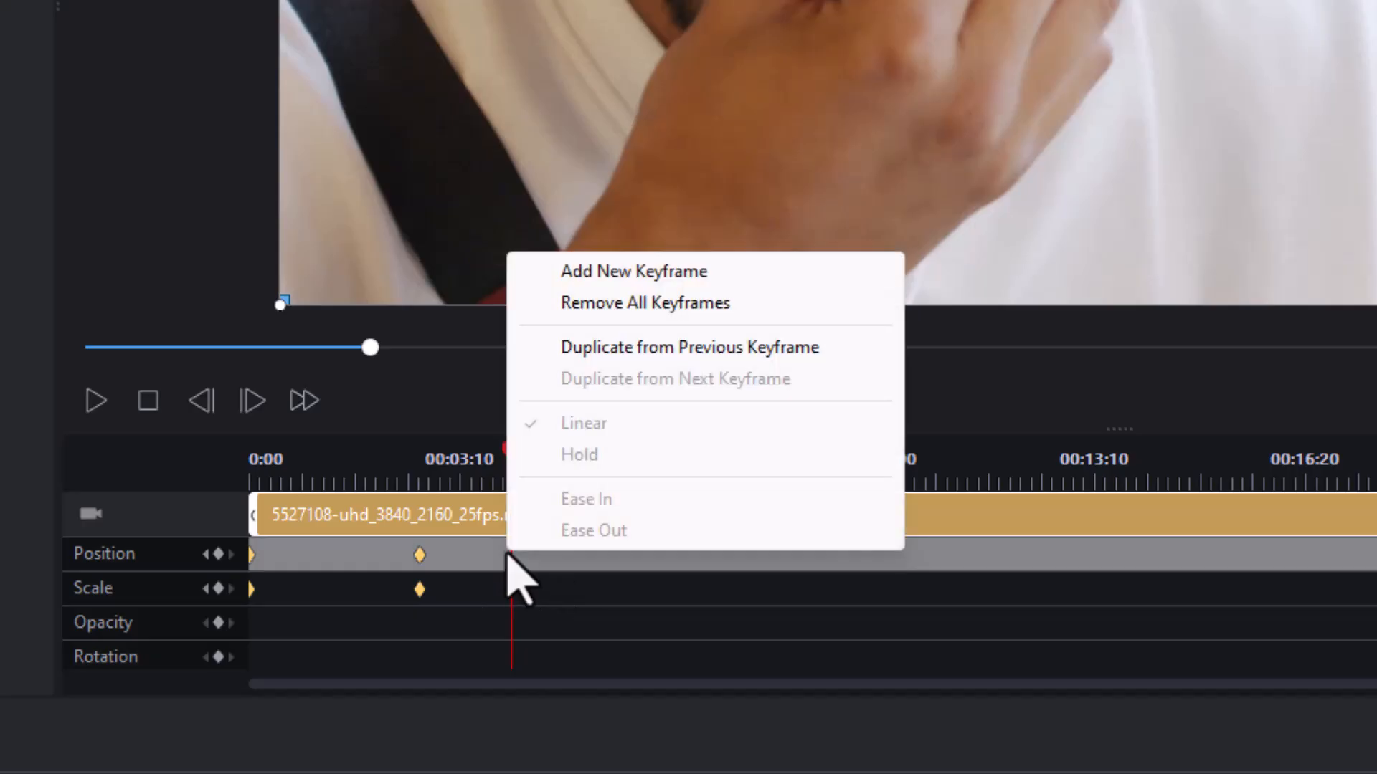
left_click(671, 348)
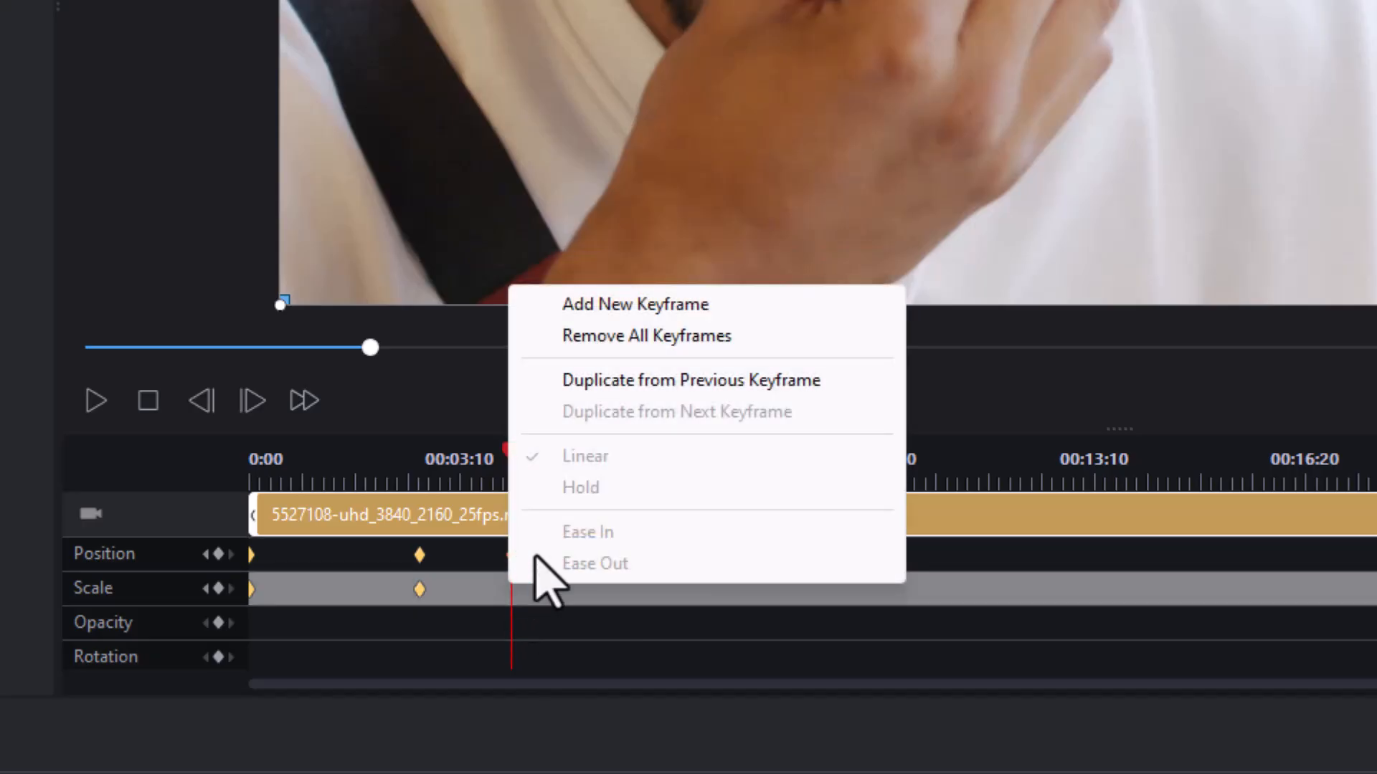
left_click(618, 382)
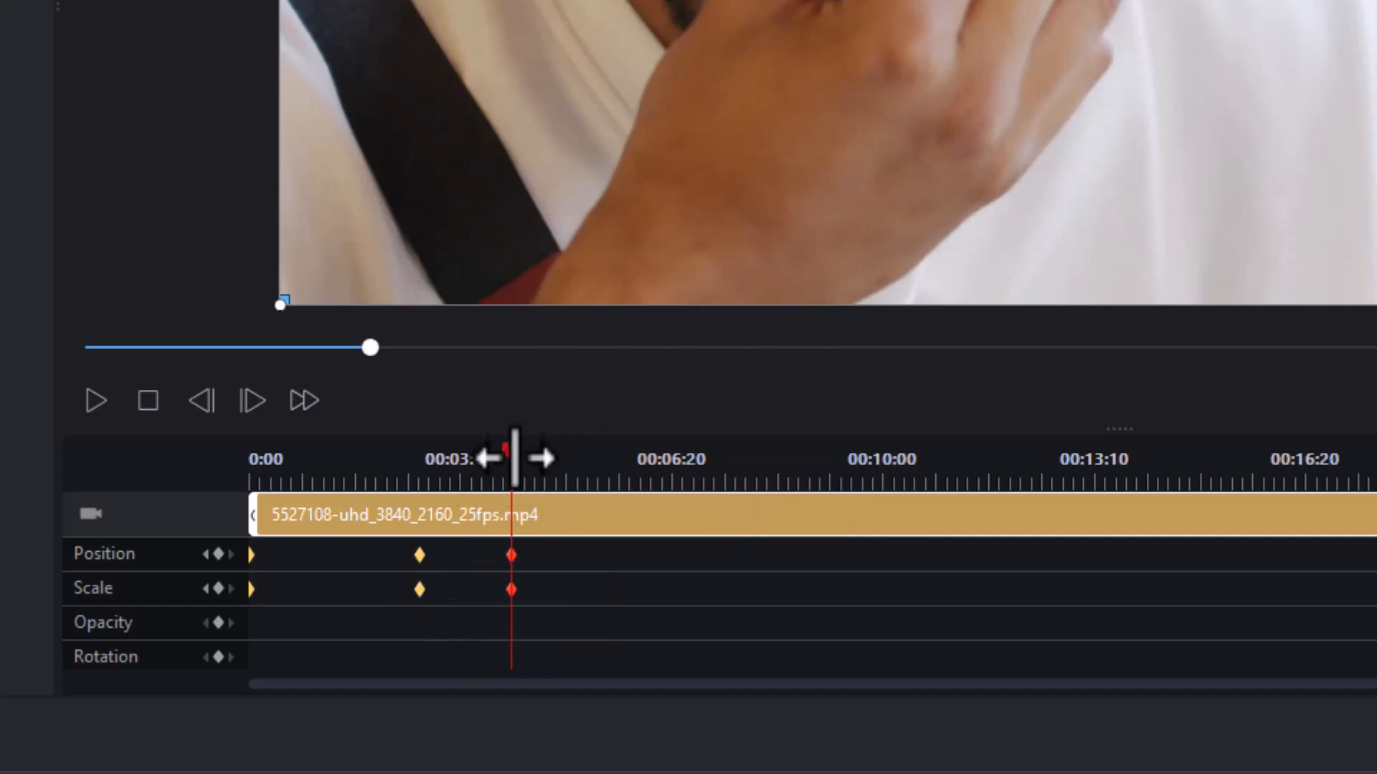
Shrink the clip back to the upper-left quarter at 00:00:06:12 and return the playhead to the start
mouse_move(514, 456)
left_mouse_down()
mouse_move(525, 458)
mouse_move(507, 458)
left_mouse_up()
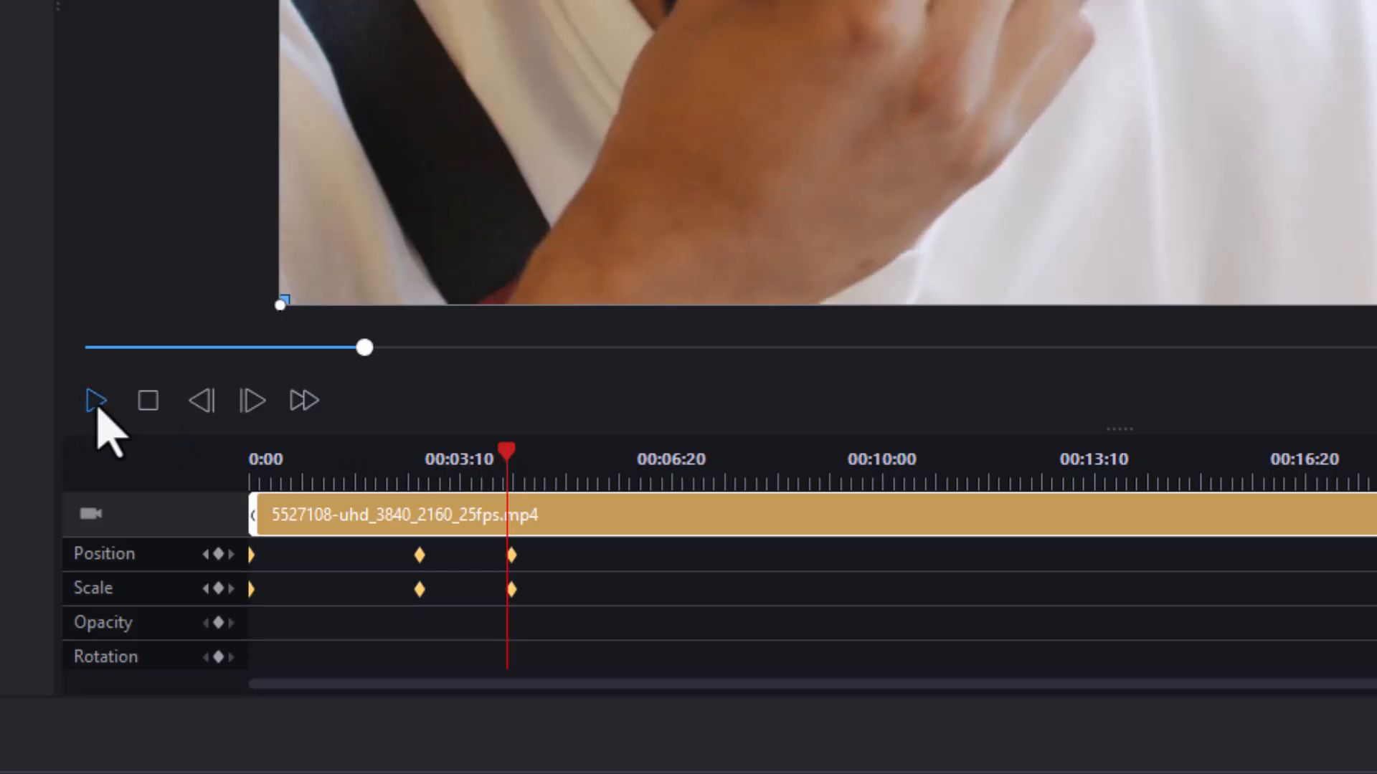
left_click(96, 401)
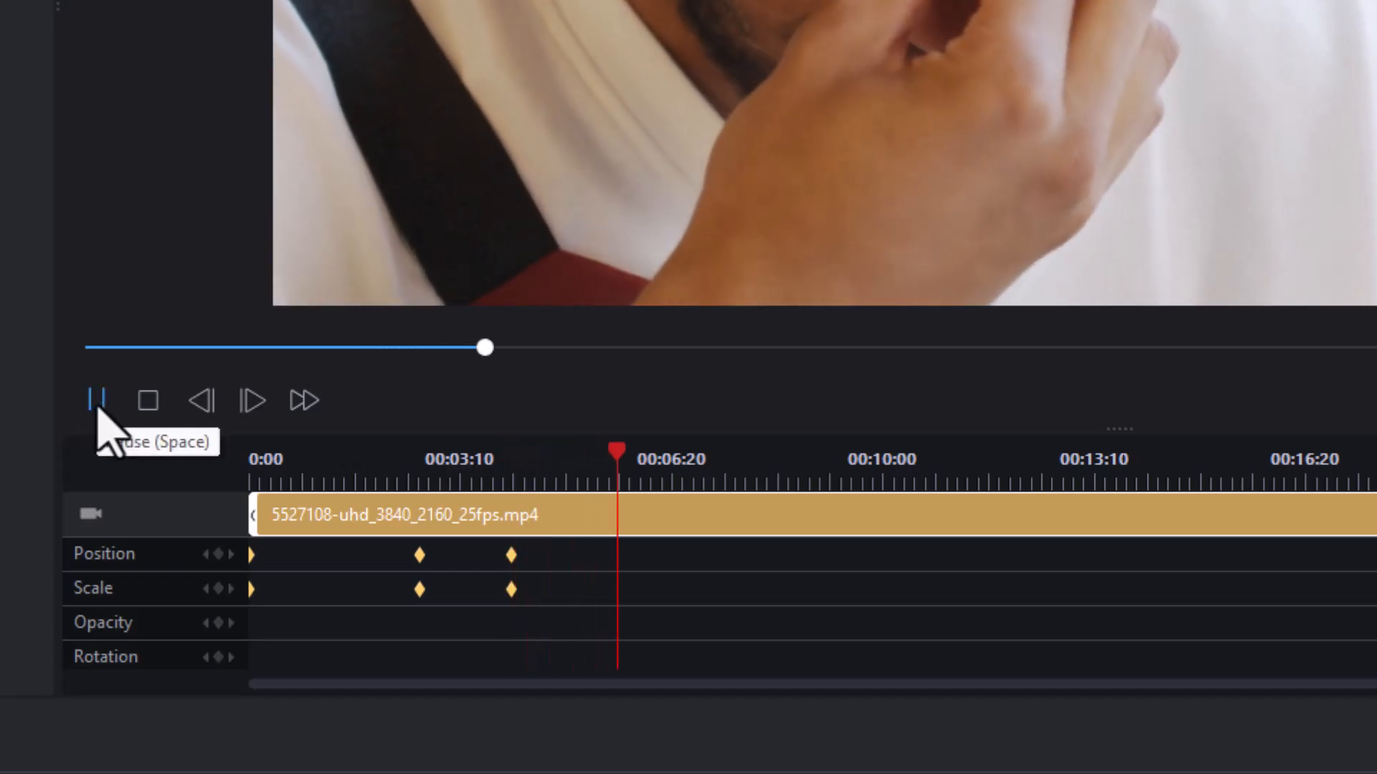
left_click(96, 403)
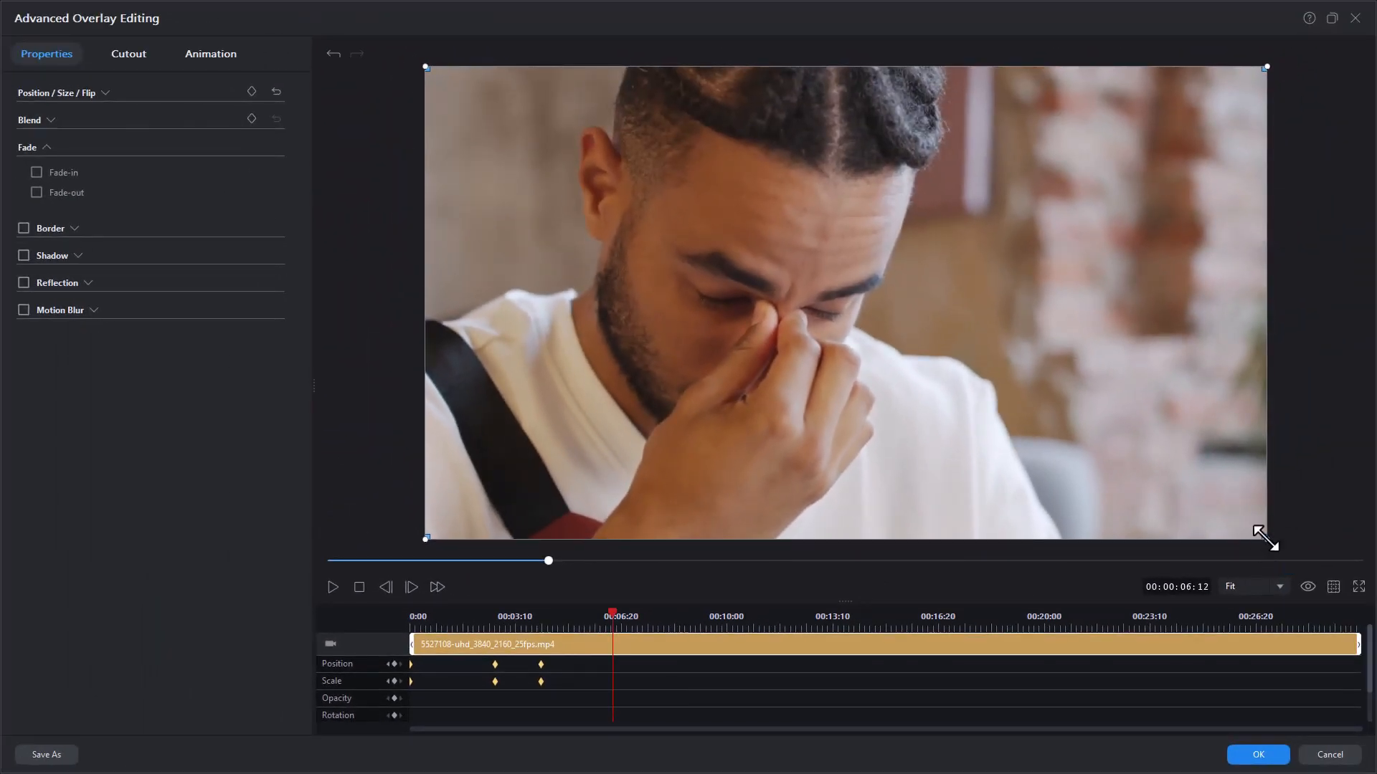
left_click_drag(1262, 537, 847, 276)
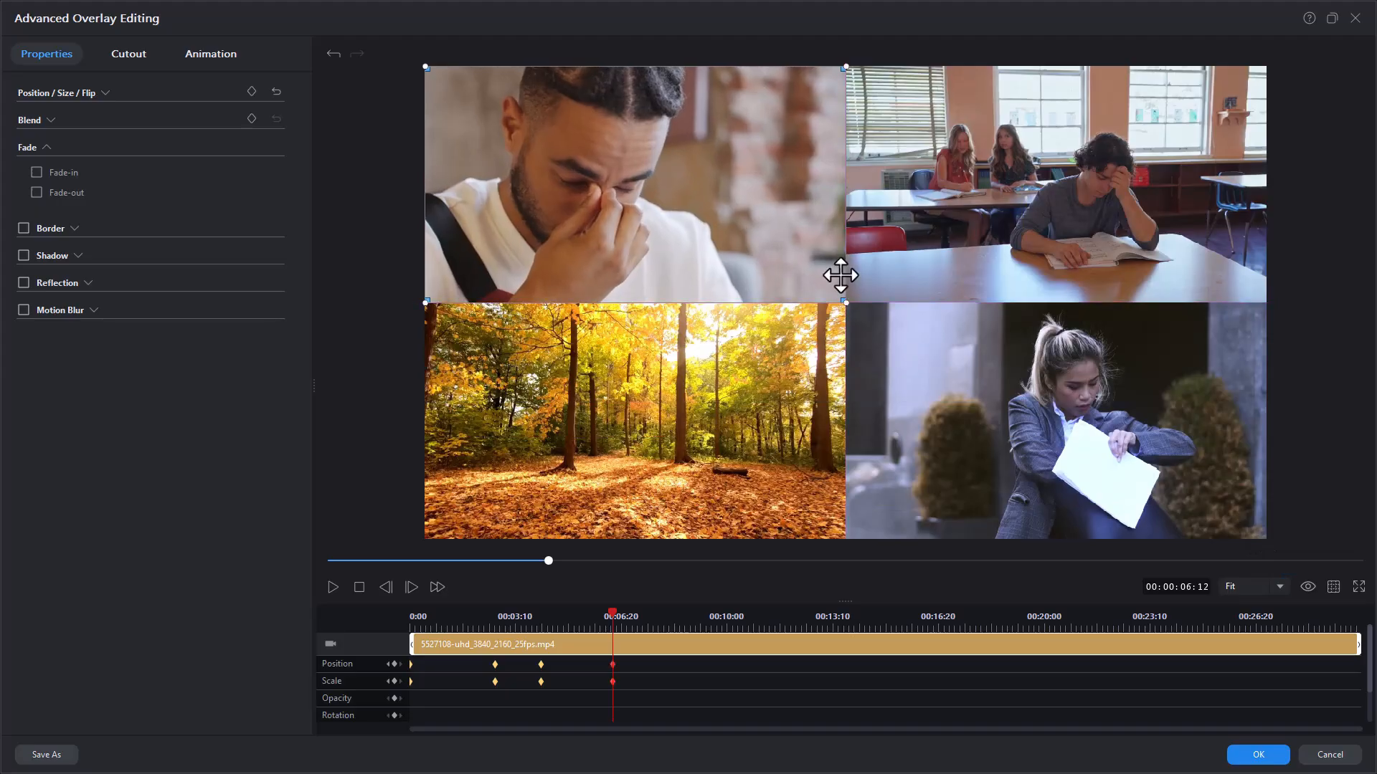
left_click_drag(411, 561, 328, 562)
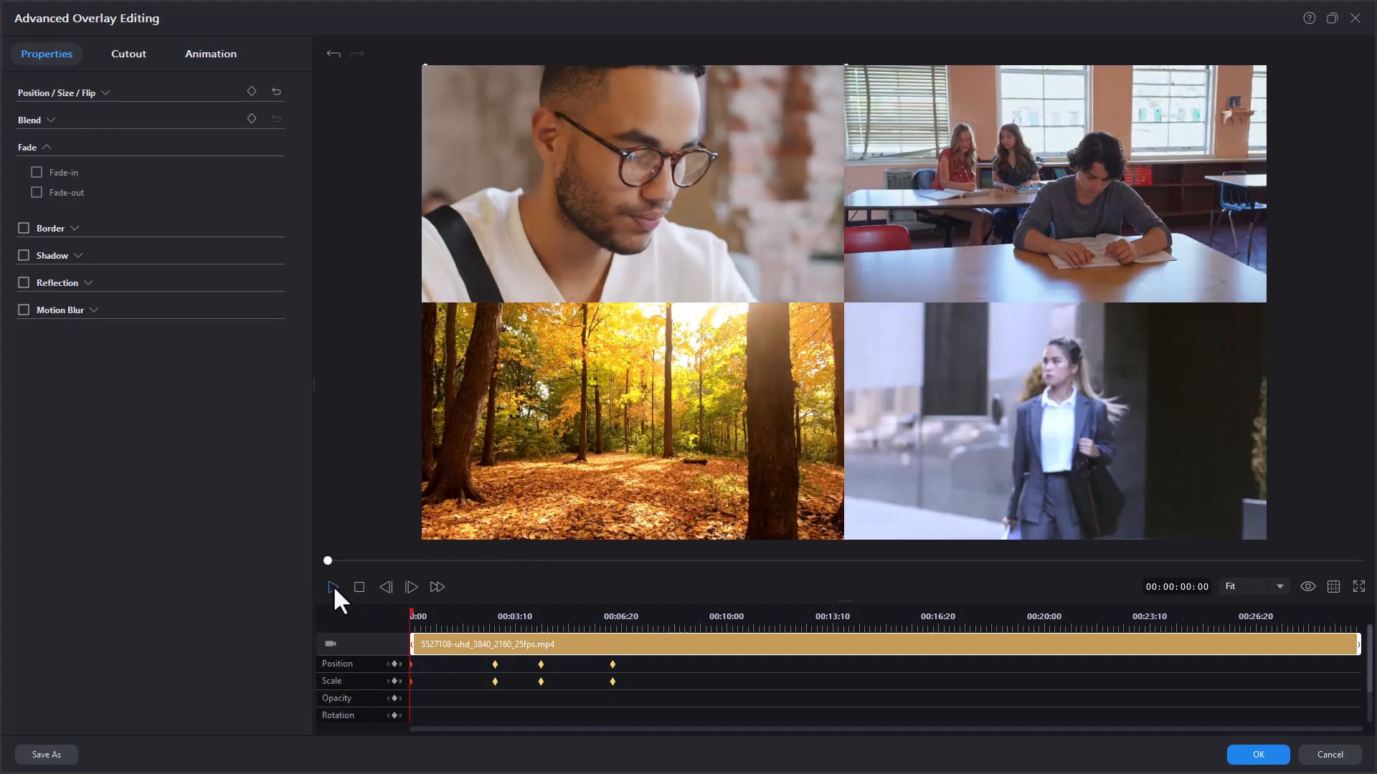
Play back the upper-left clip from its start to check the grow-and-shrink animation
left_click(333, 588)
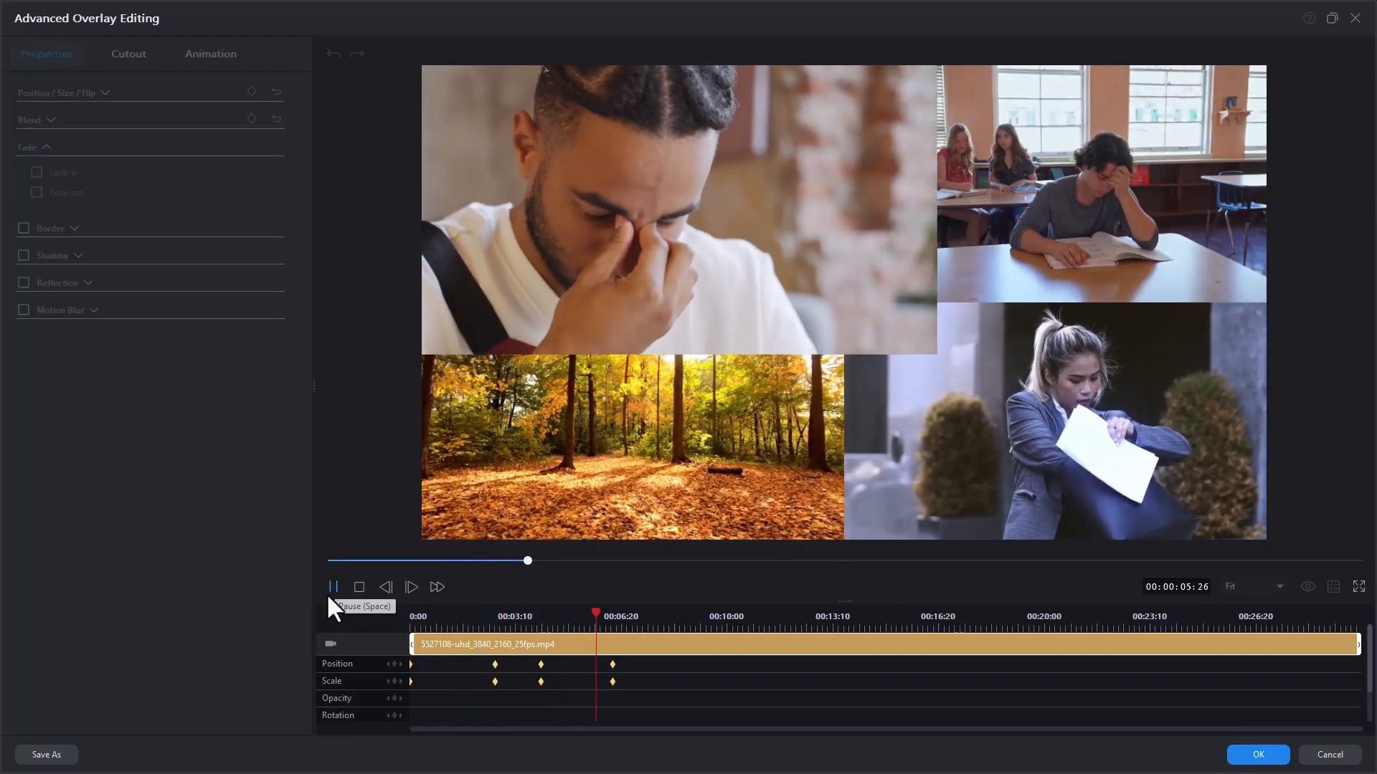
left_click(331, 586)
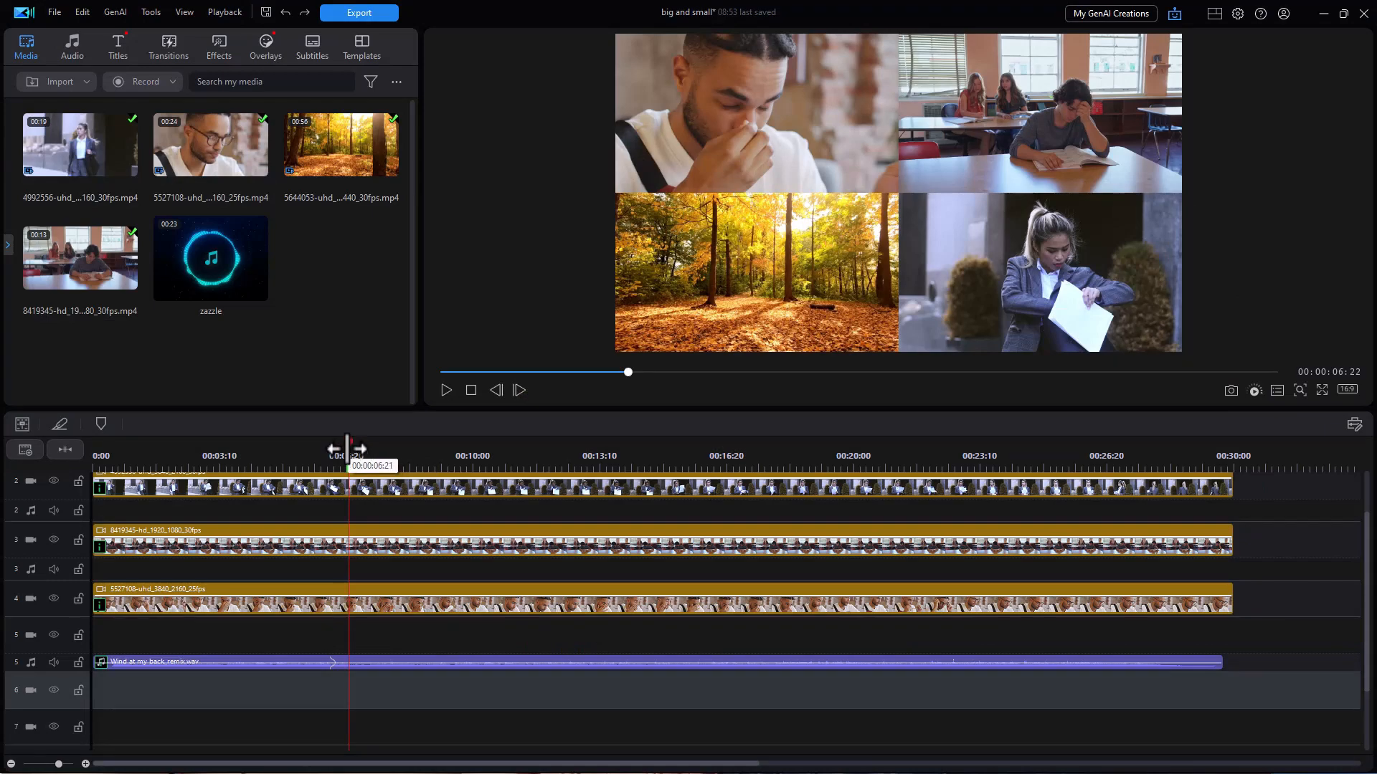
Split the upper-right classroom clip at 00:00:06:20 and move its second part down to video track 6
left_click_drag(347, 448, 345, 450)
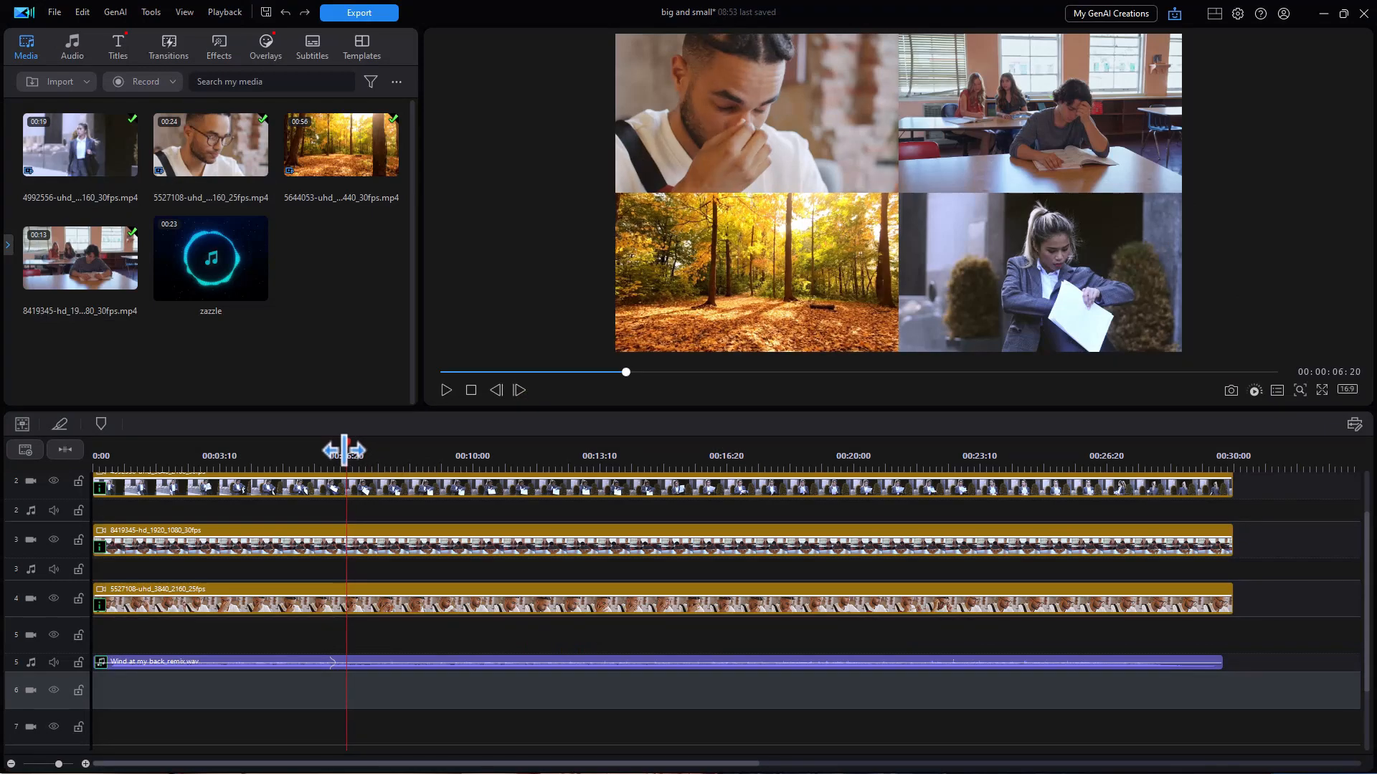
left_click(420, 539)
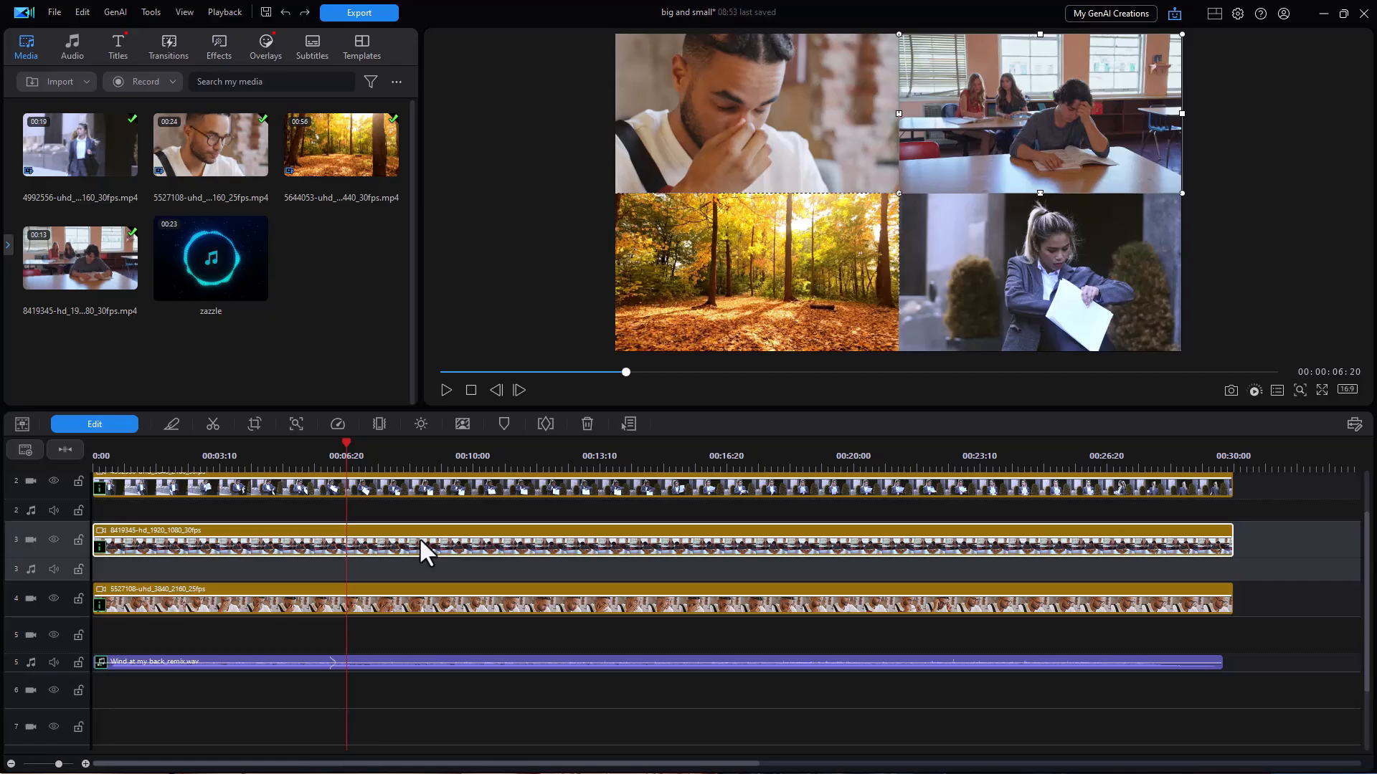
key("ctrl+t")
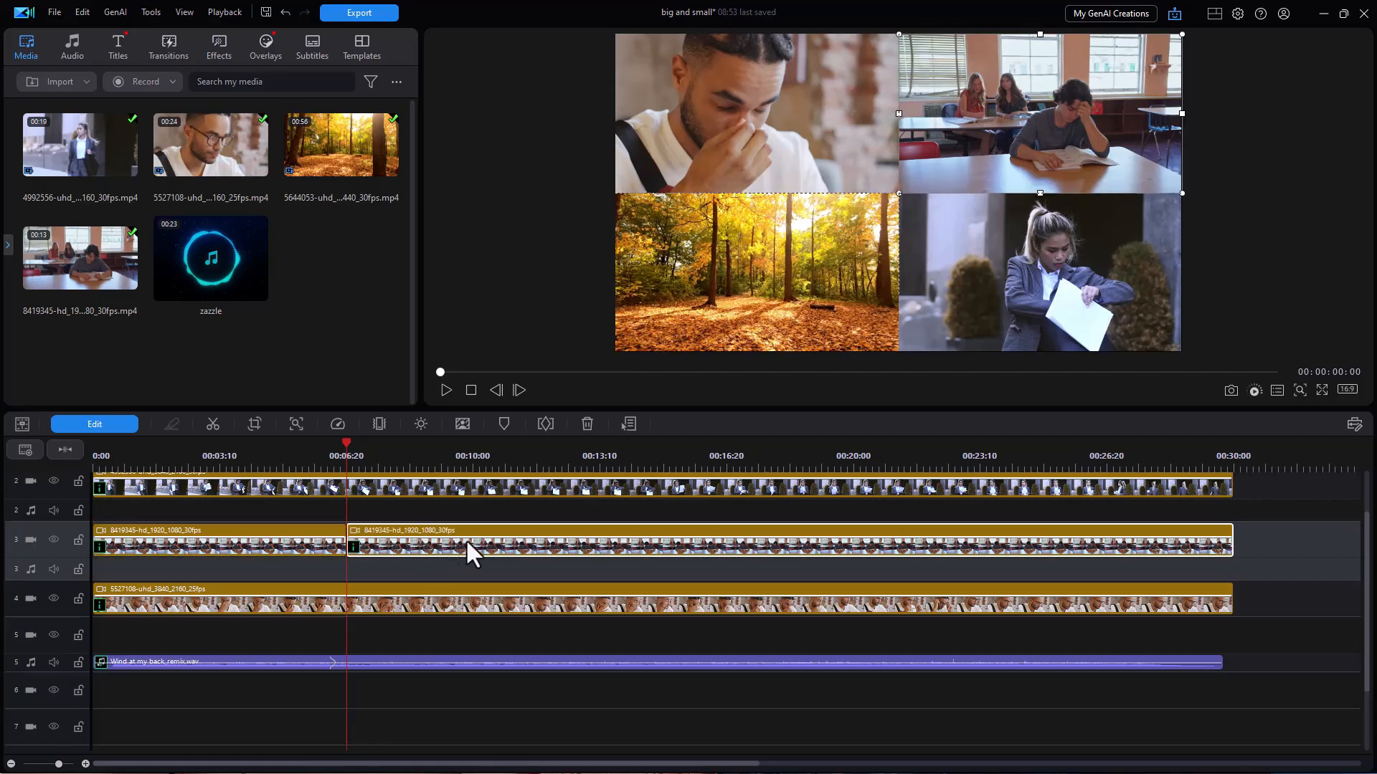
left_click_drag(486, 539, 469, 651)
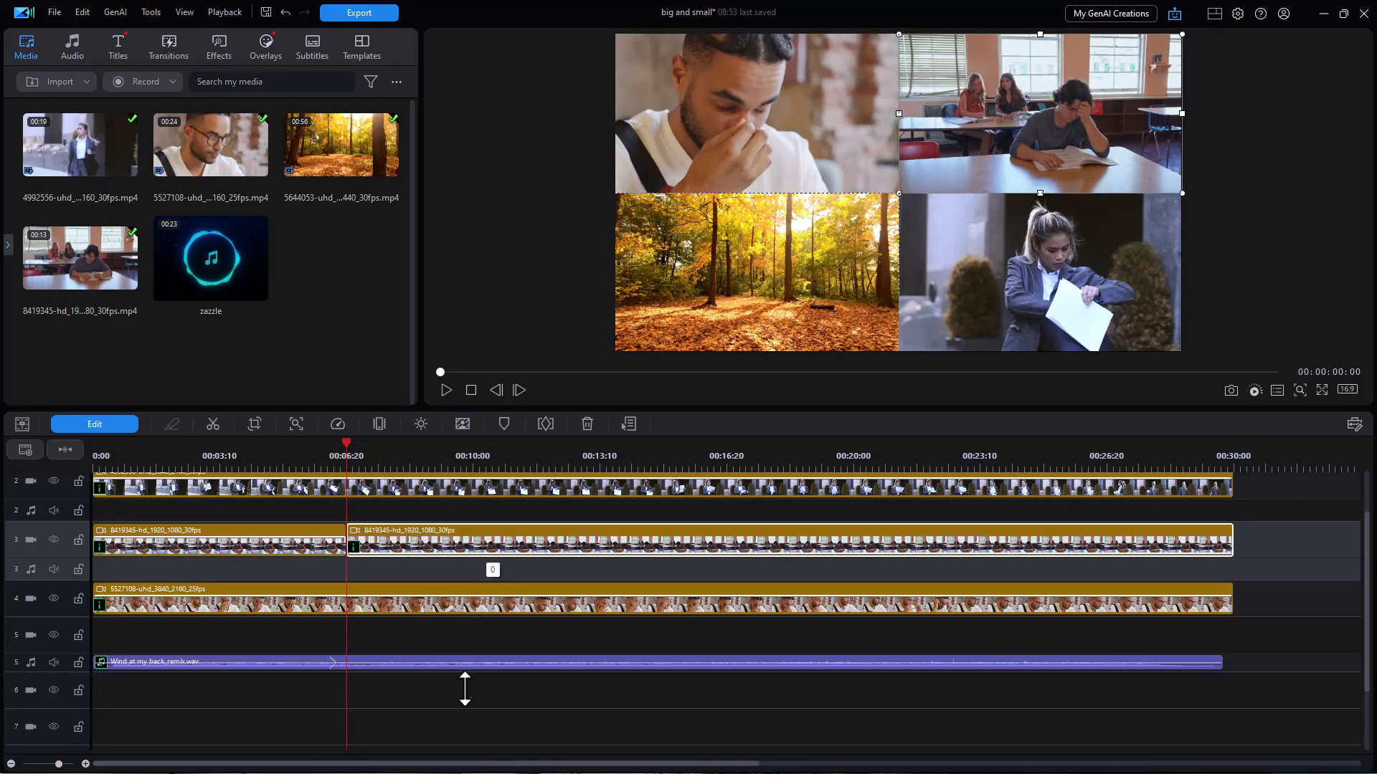
left_click_drag(470, 570, 518, 690)
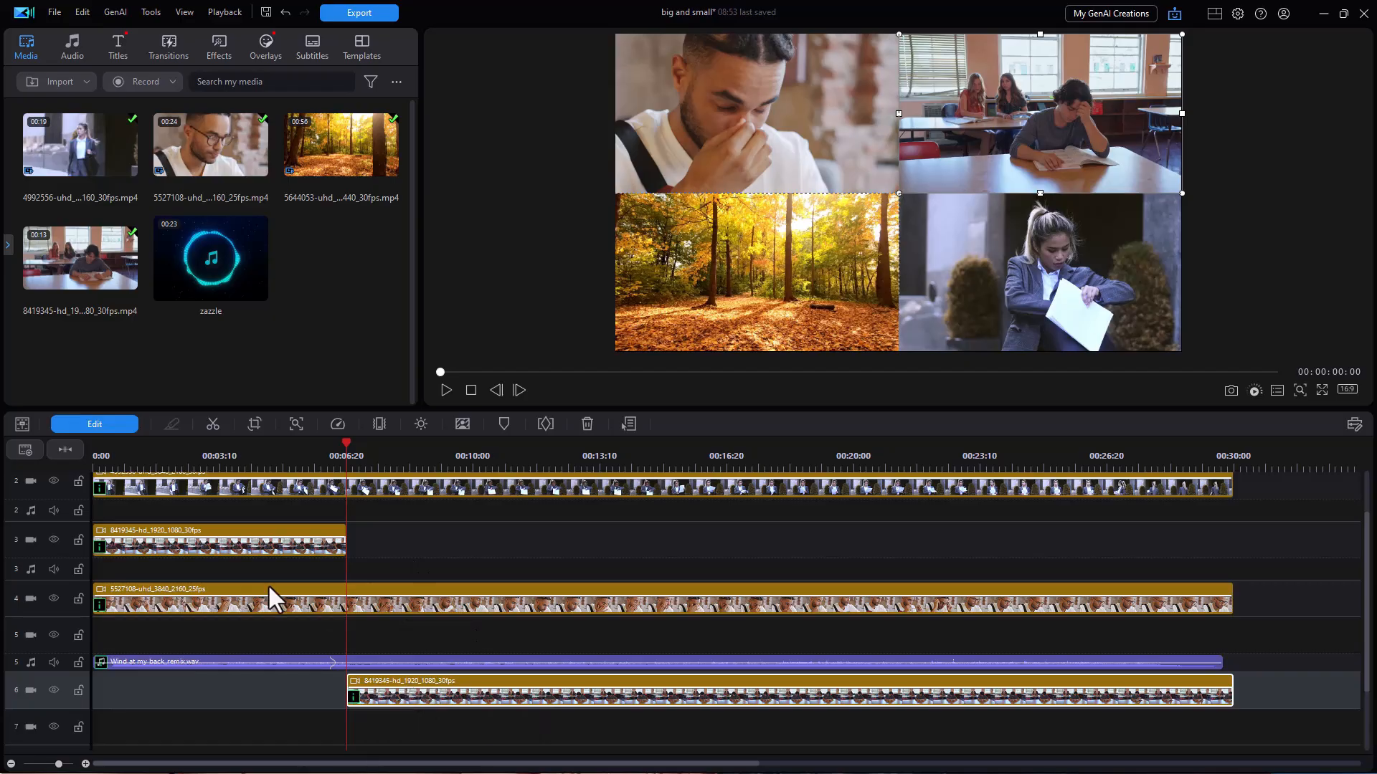
Open the moved classroom segment for advanced overlay editing and add Position and Scale keyframes at its start
left_click(103, 425)
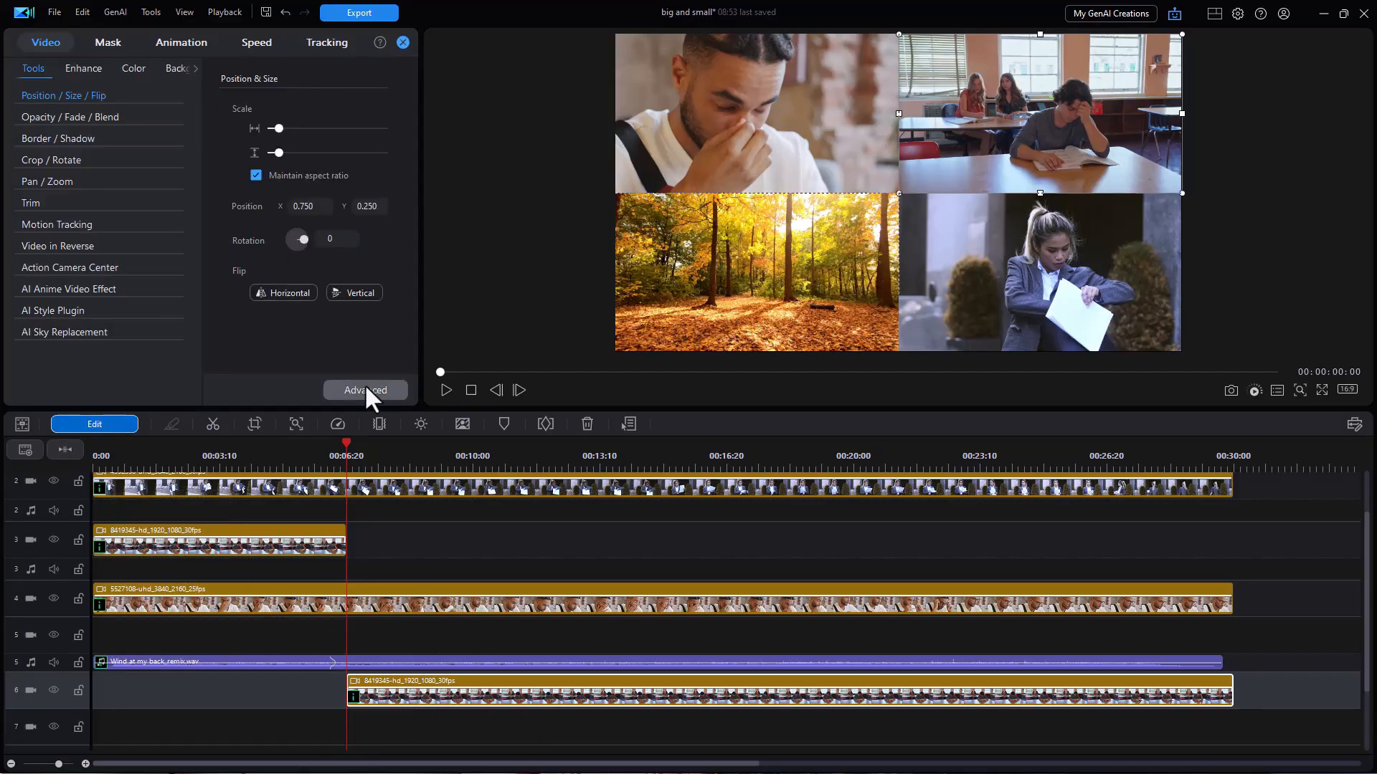
left_click(364, 389)
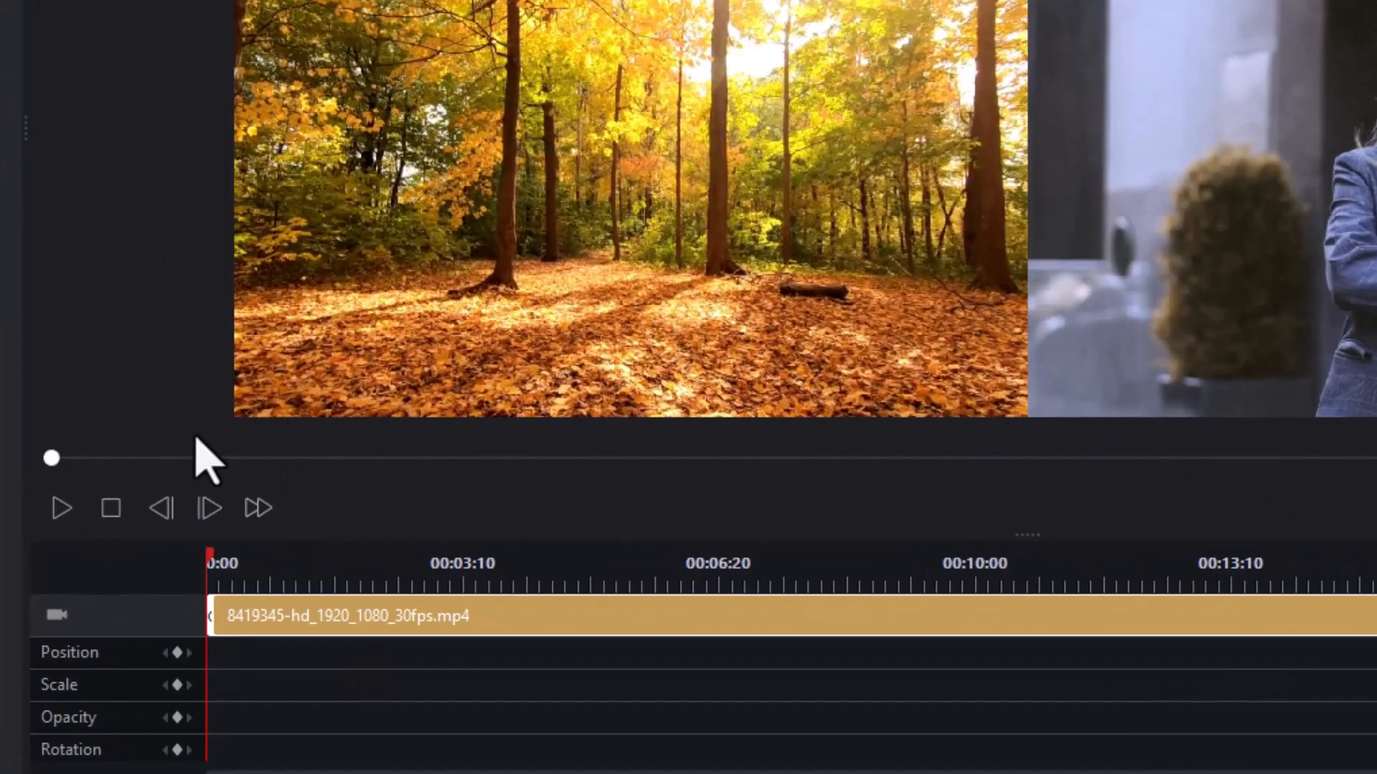
left_click(179, 656)
left_click(178, 686)
Advance to 00:00:02:04 and enlarge the classroom clip from the upper-right quarter to fill the whole frame
key("space")
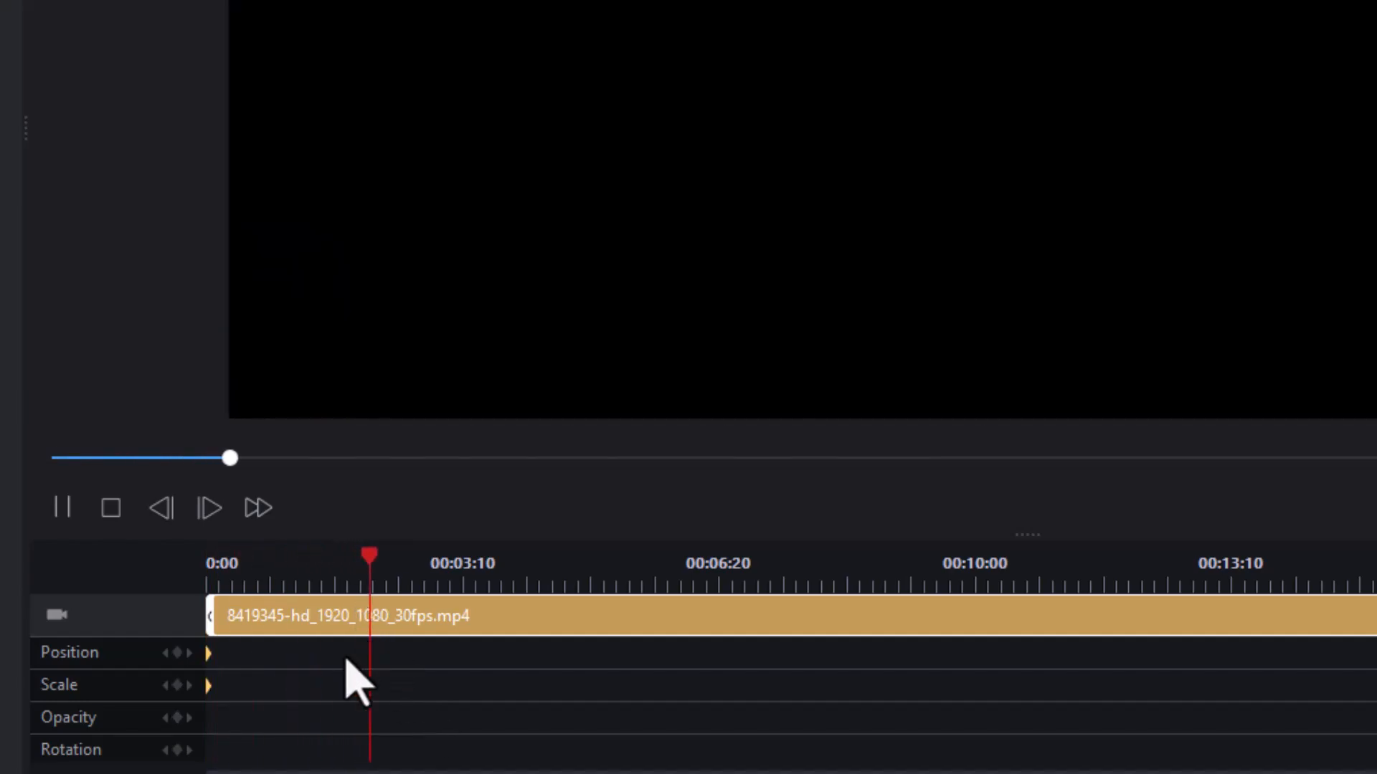
key("space")
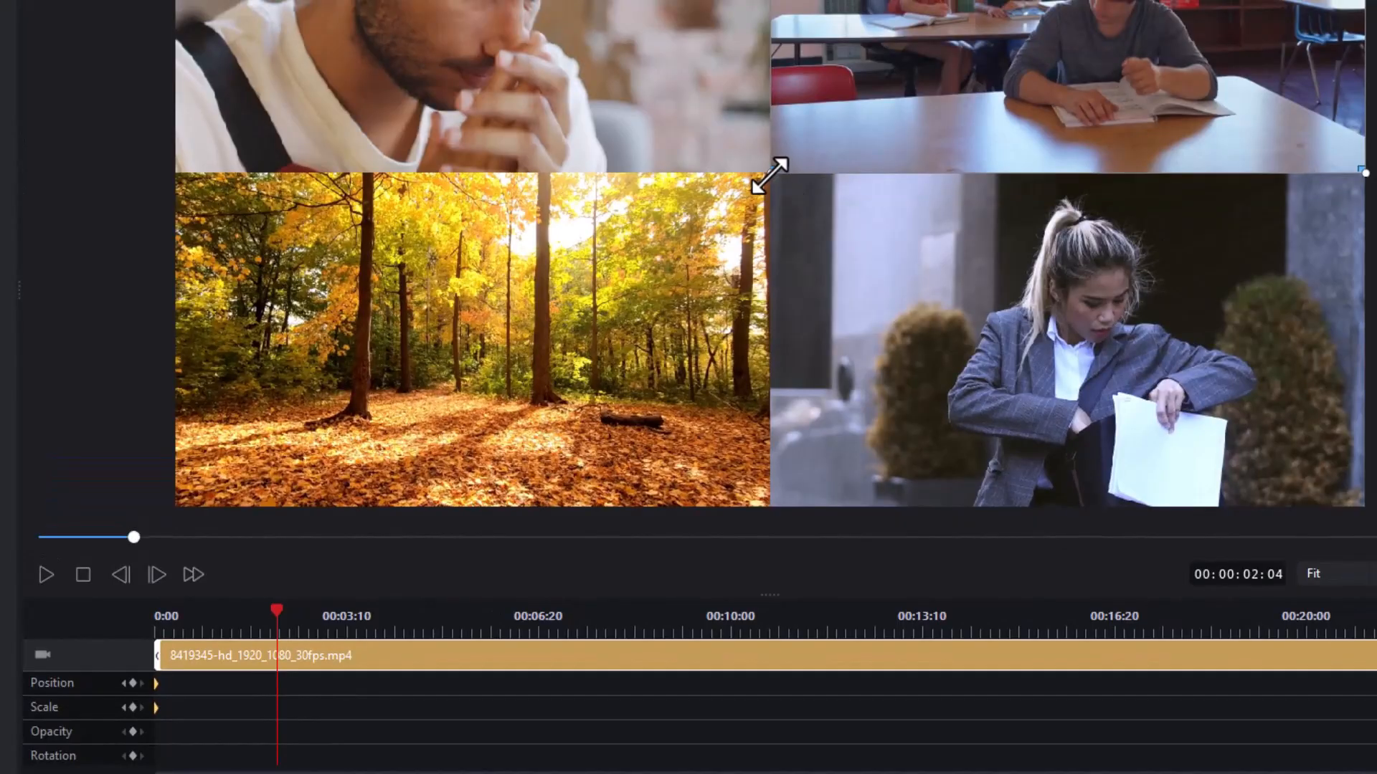
left_click_drag(769, 176, 191, 516)
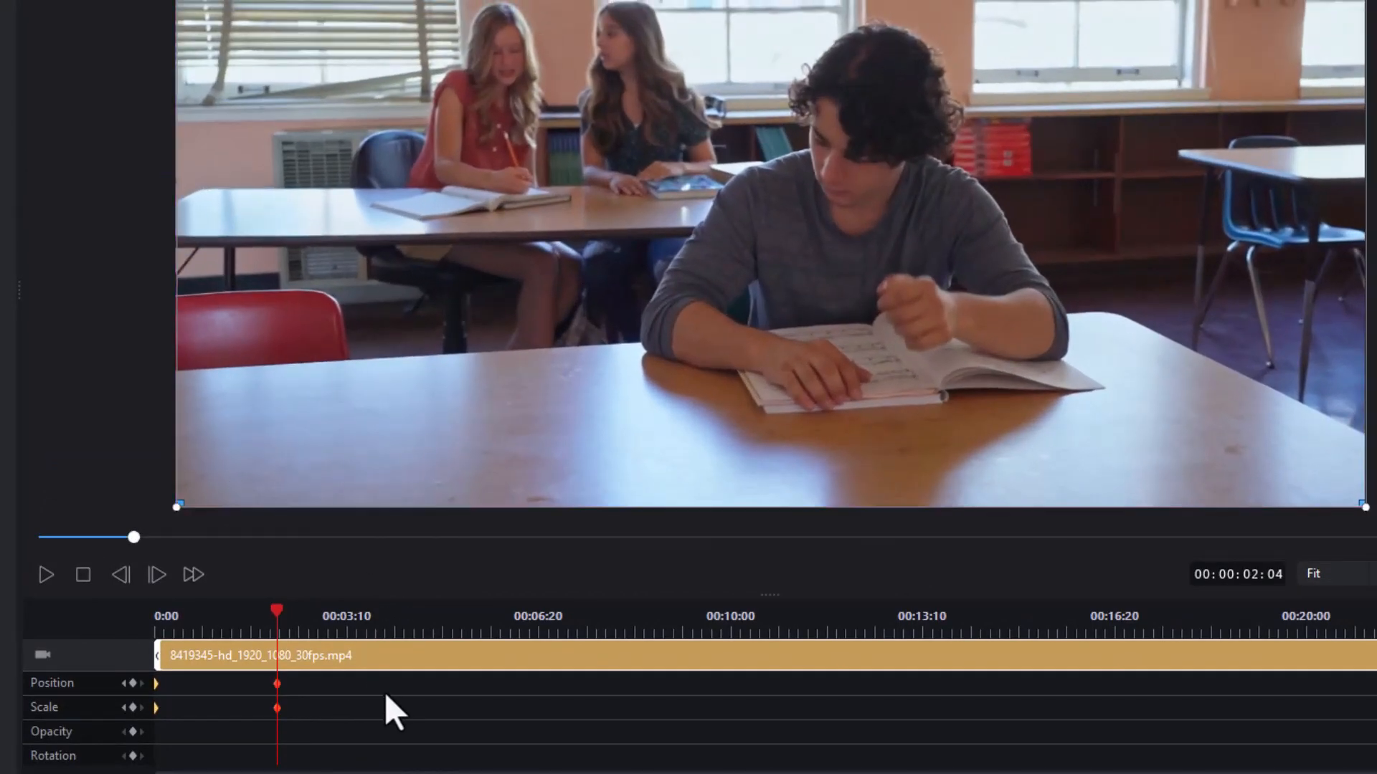
Advance to 00:00:03:11 and duplicate the previous Position and Scale keyframes there to hold the classroom clip at full frame
key("space")
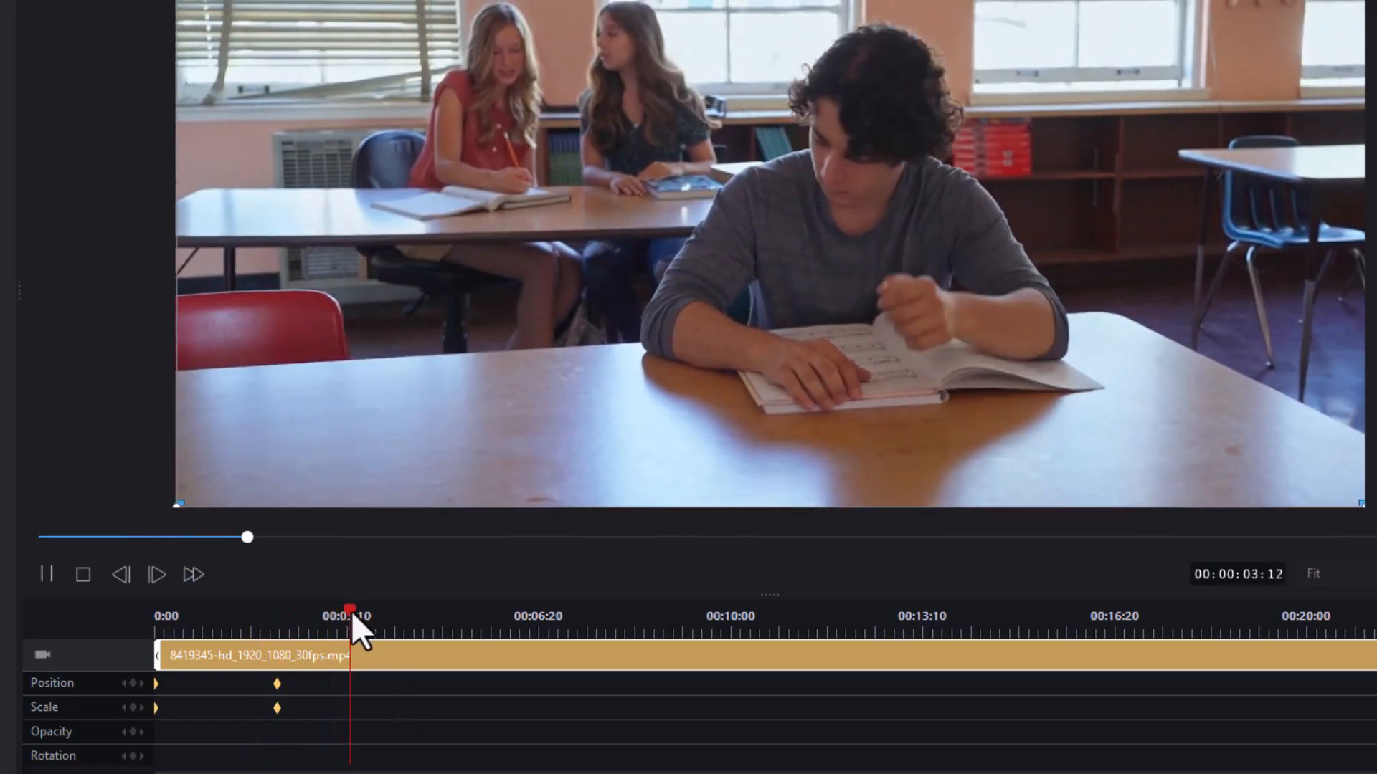
left_click_drag(351, 611, 349, 615)
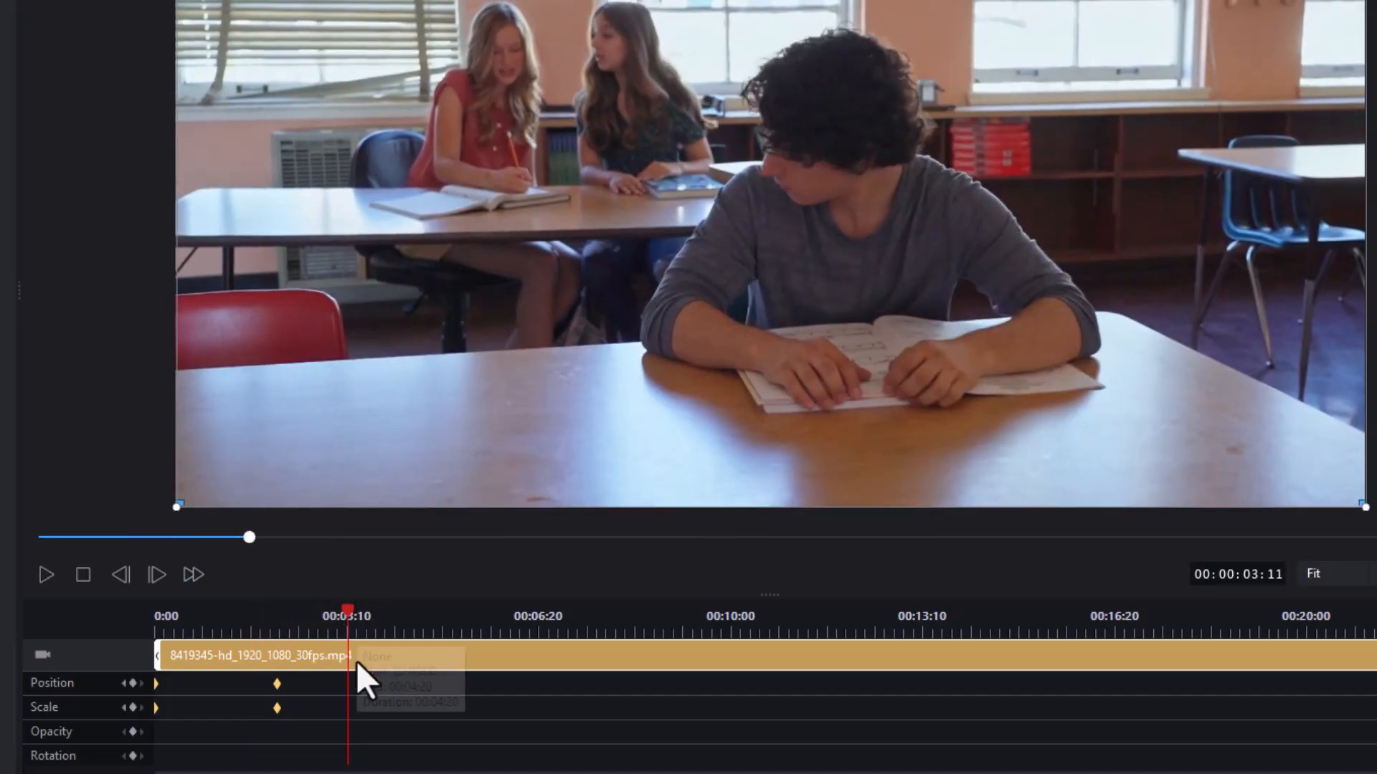
right_click(345, 682)
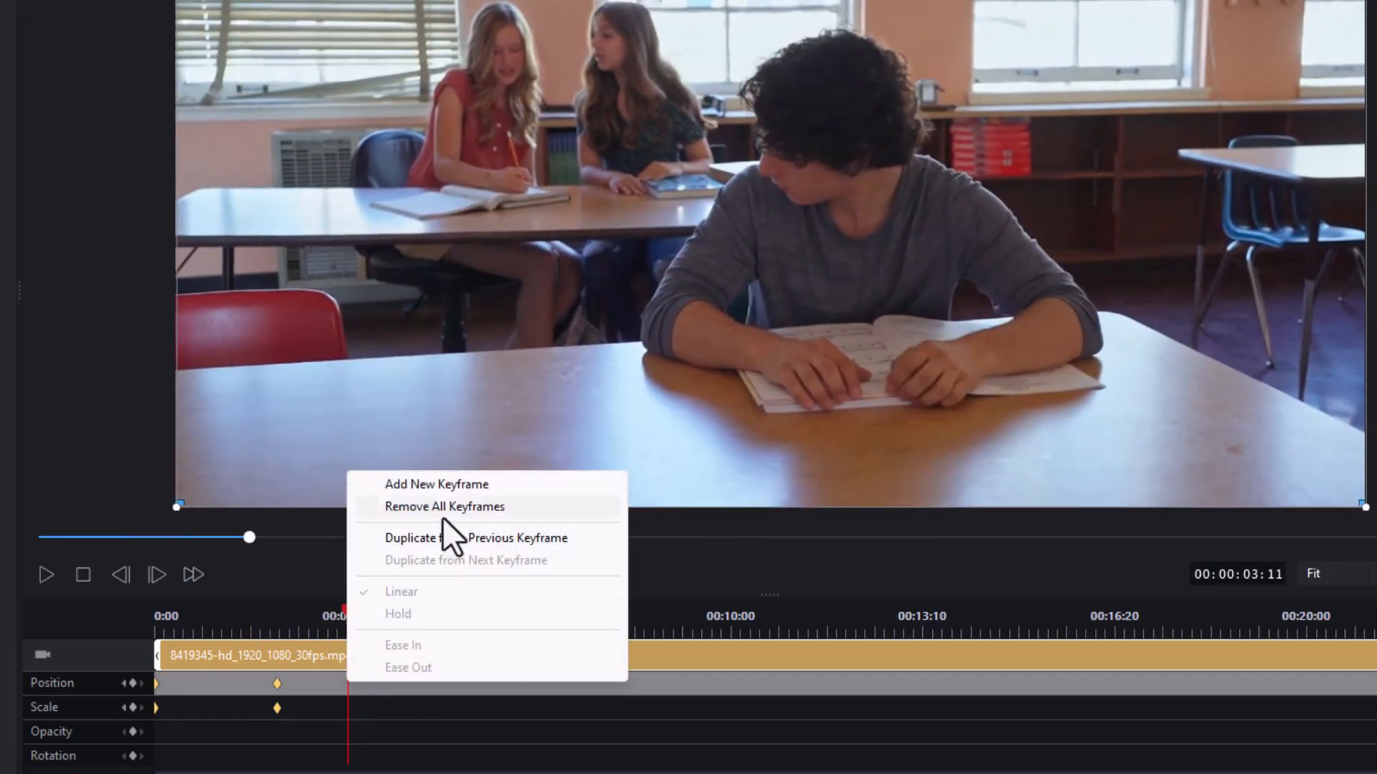
left_click(436, 539)
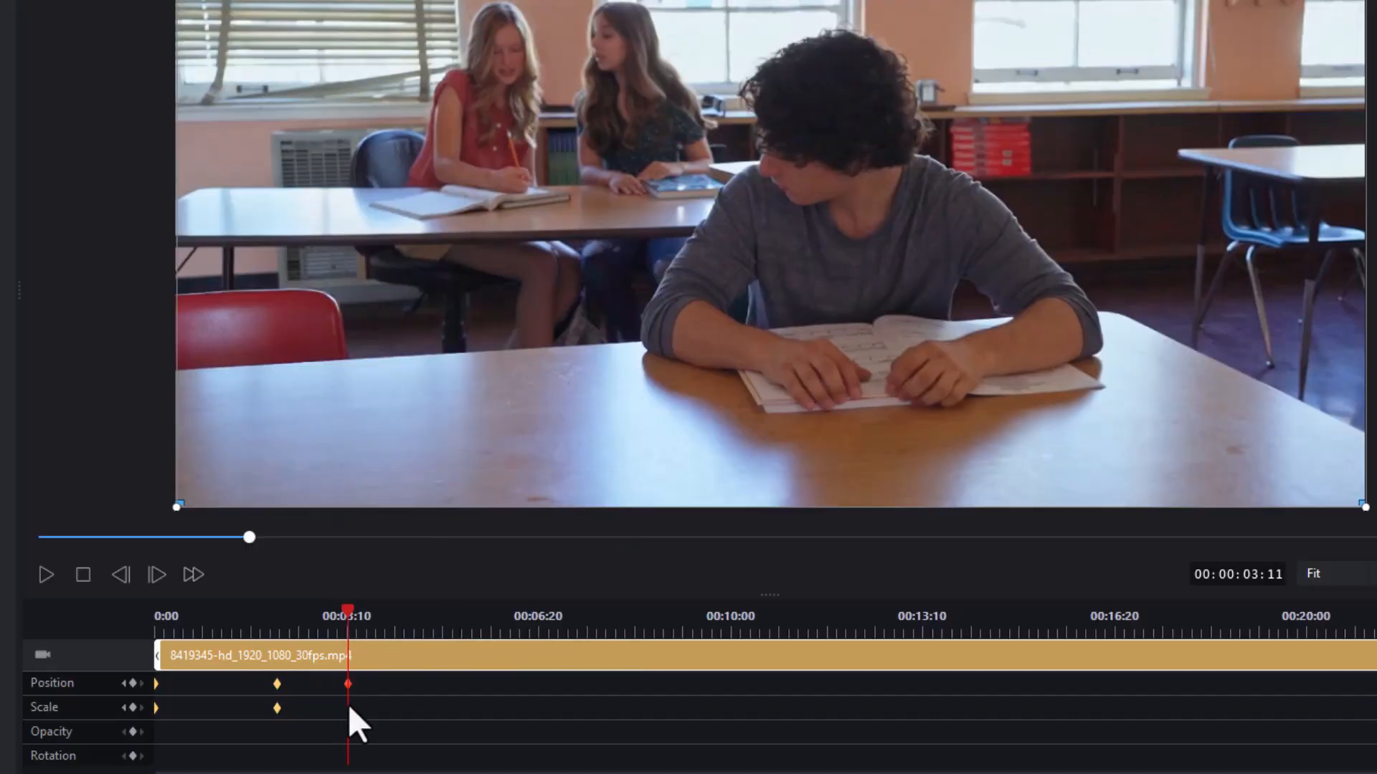
right_click(347, 704)
left_click(452, 559)
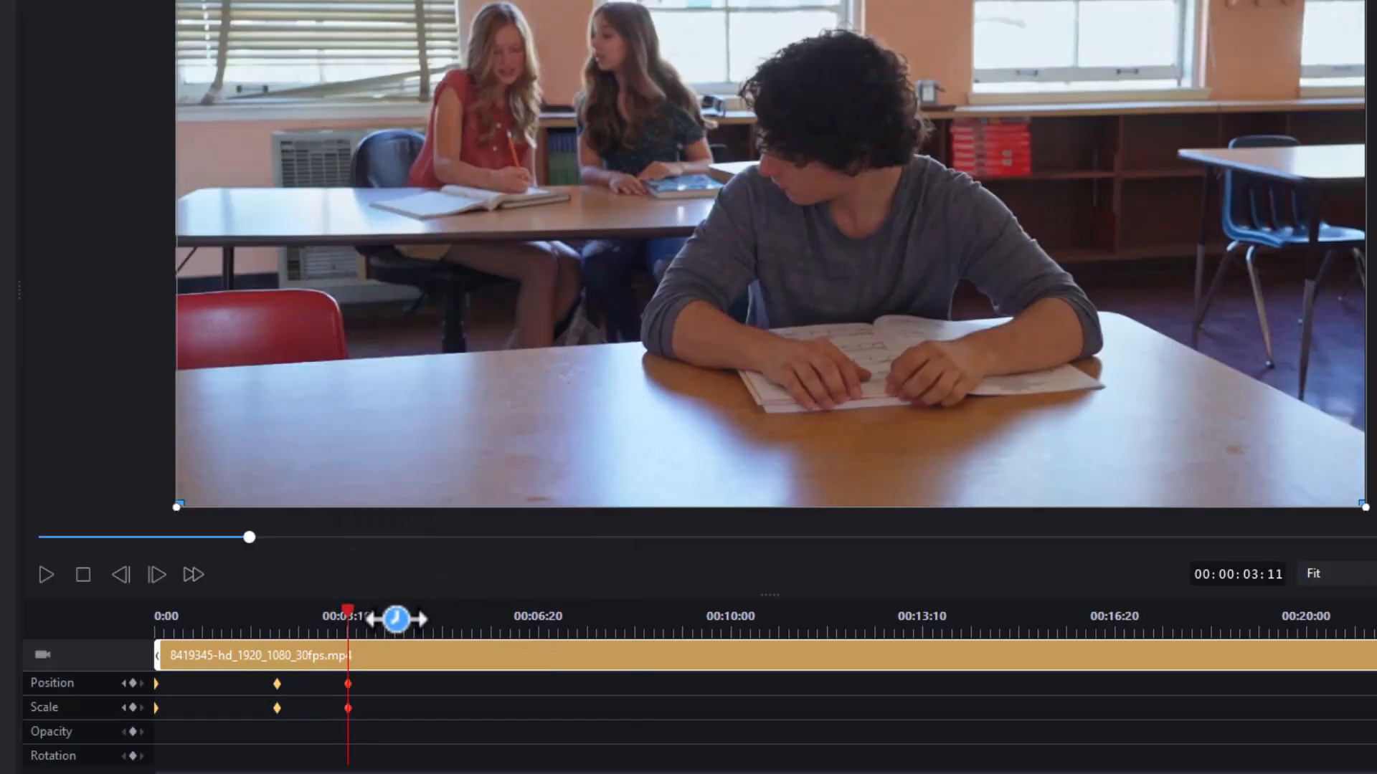
Advance to 00:00:05:25 and shrink the classroom clip back to the upper-right quarter
key("space")
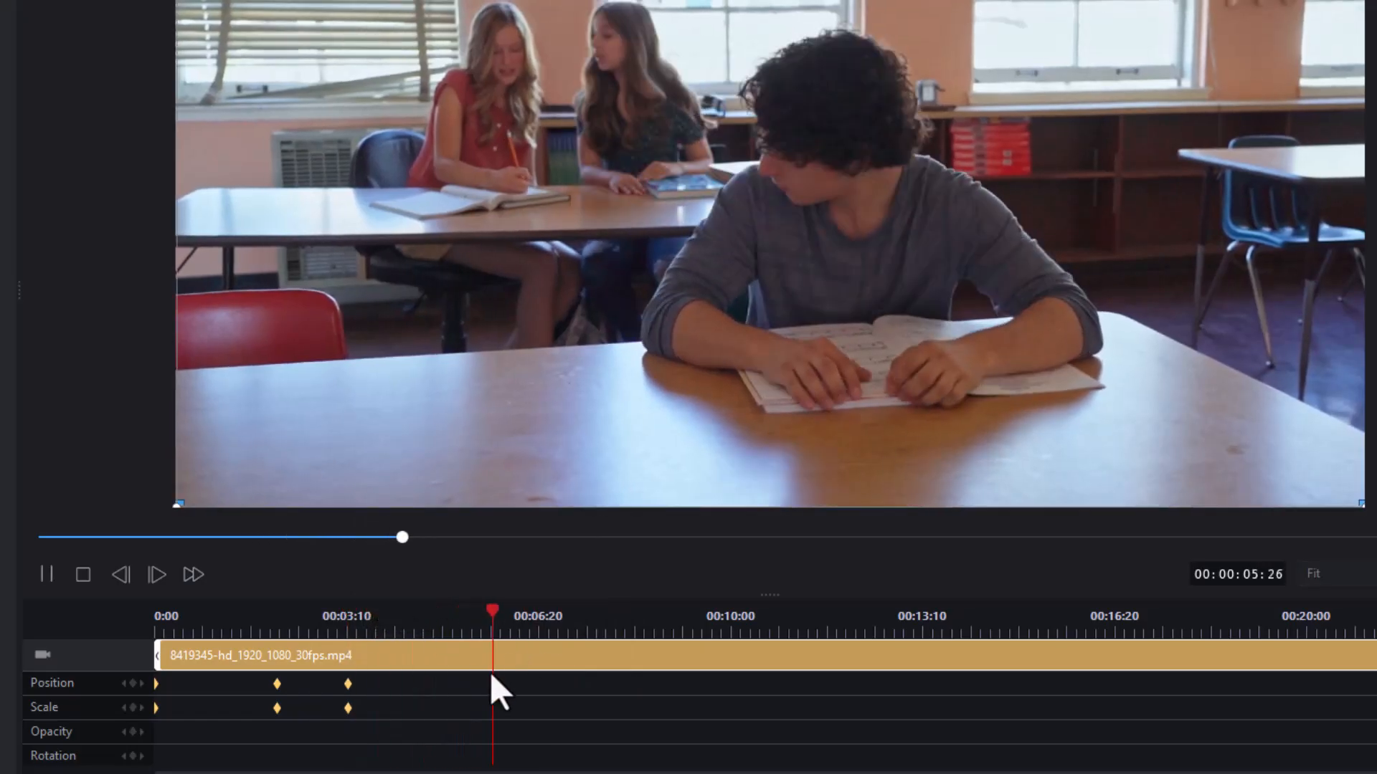
left_click(490, 677)
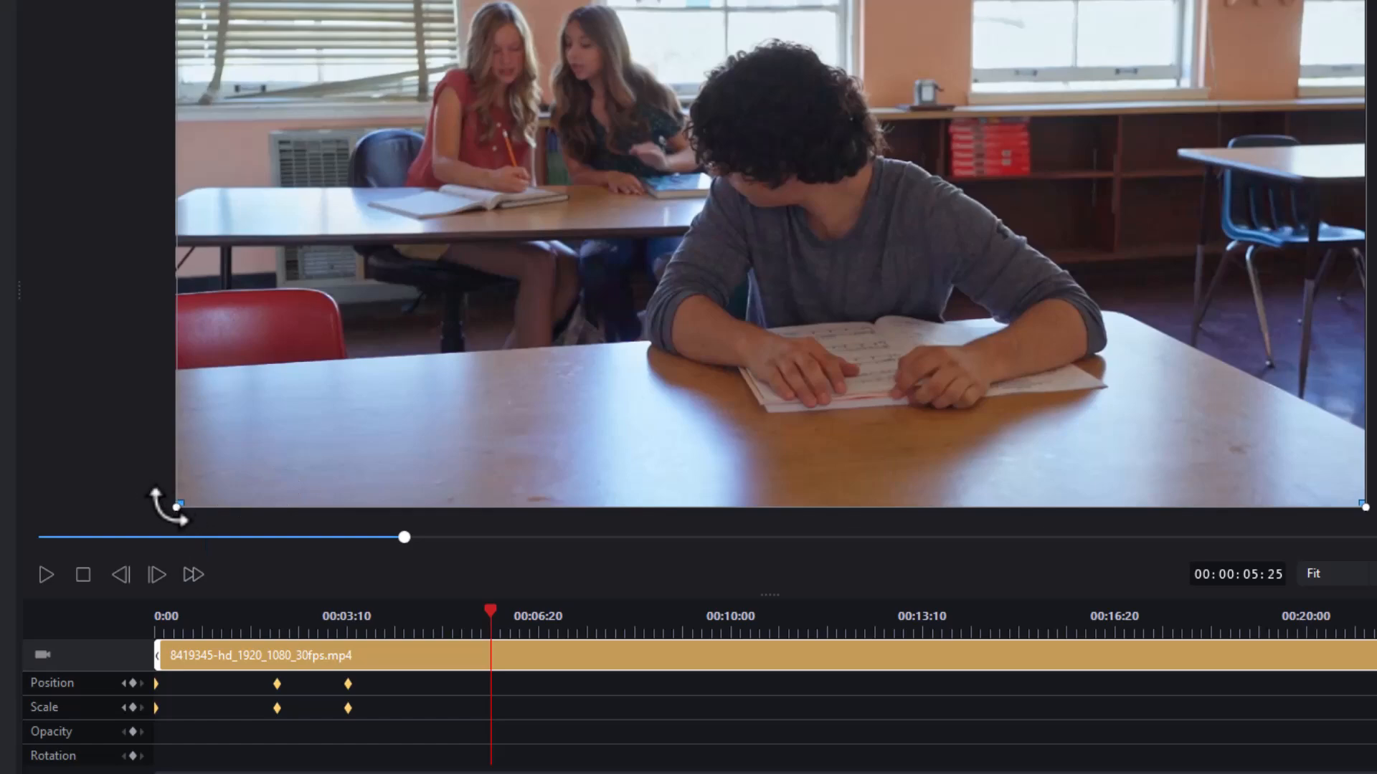
left_click_drag(180, 506, 771, 173)
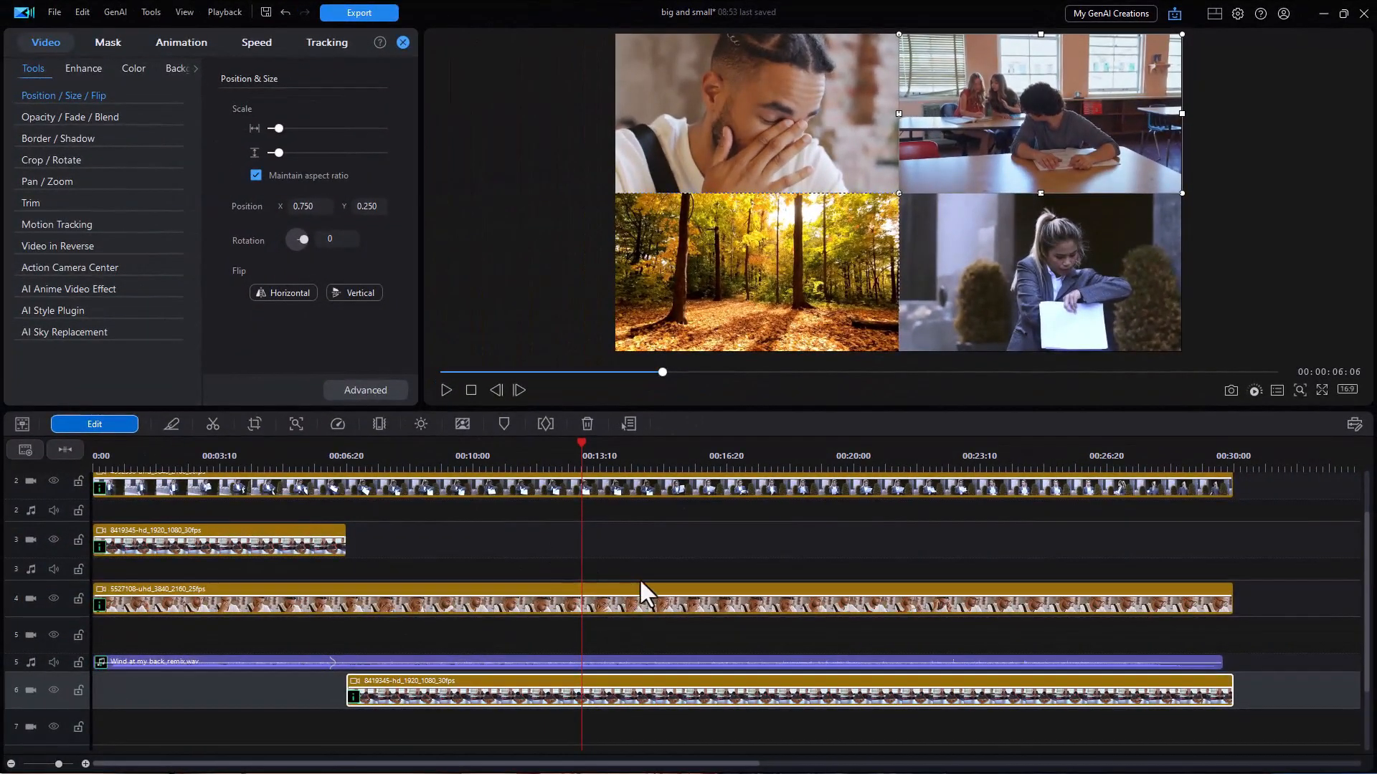
Split the lower-right clip of the businesswoman at 00:00:12:26 and move its second part down to video track 7
left_click(598, 489)
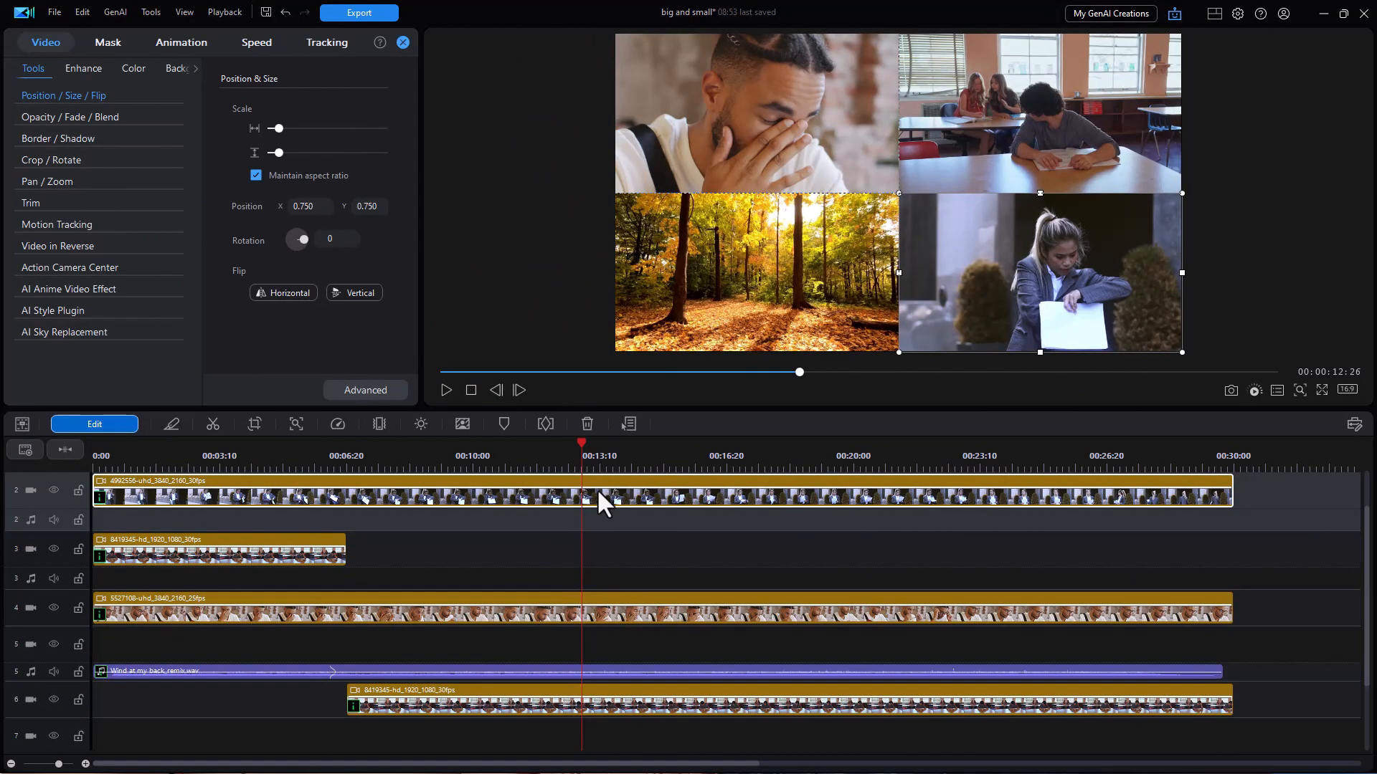
key("ctrl+t")
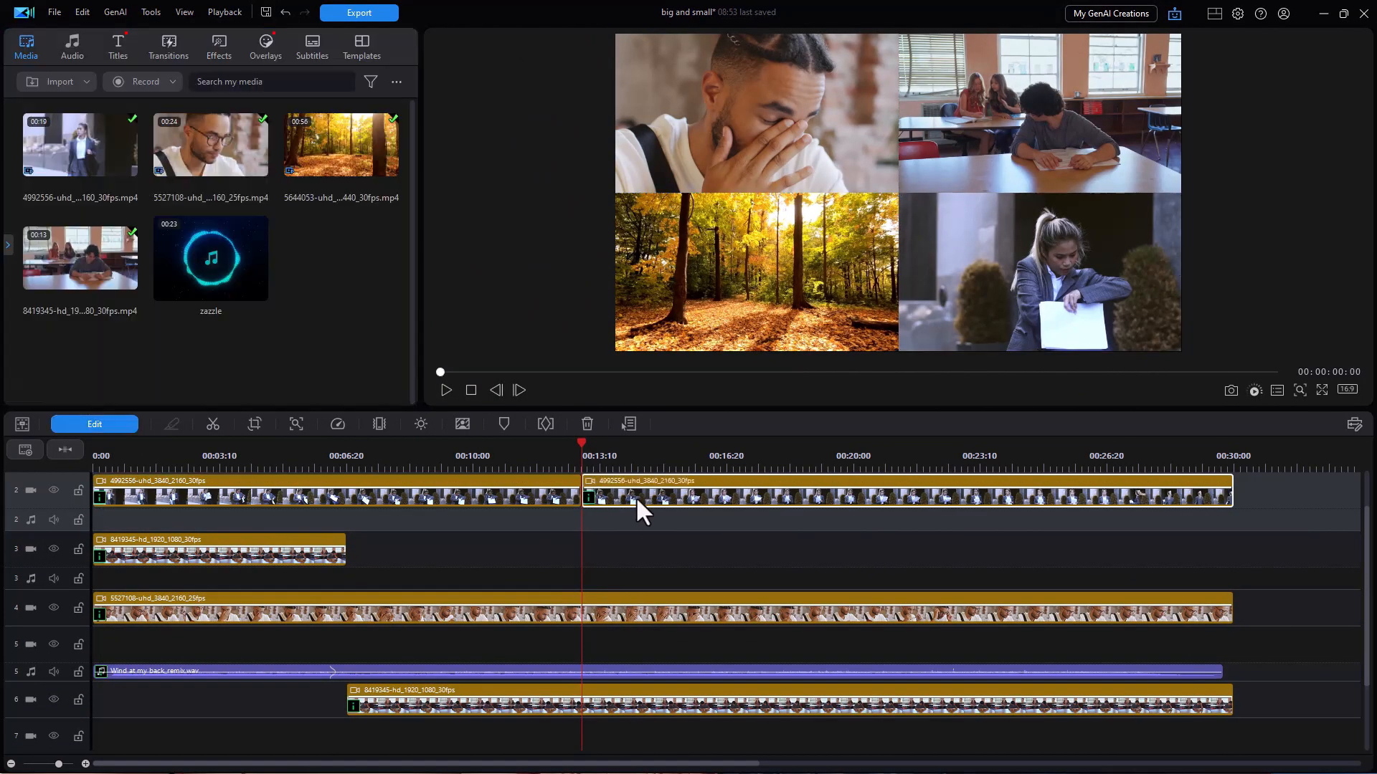
left_click_drag(1368, 547, 1338, 543)
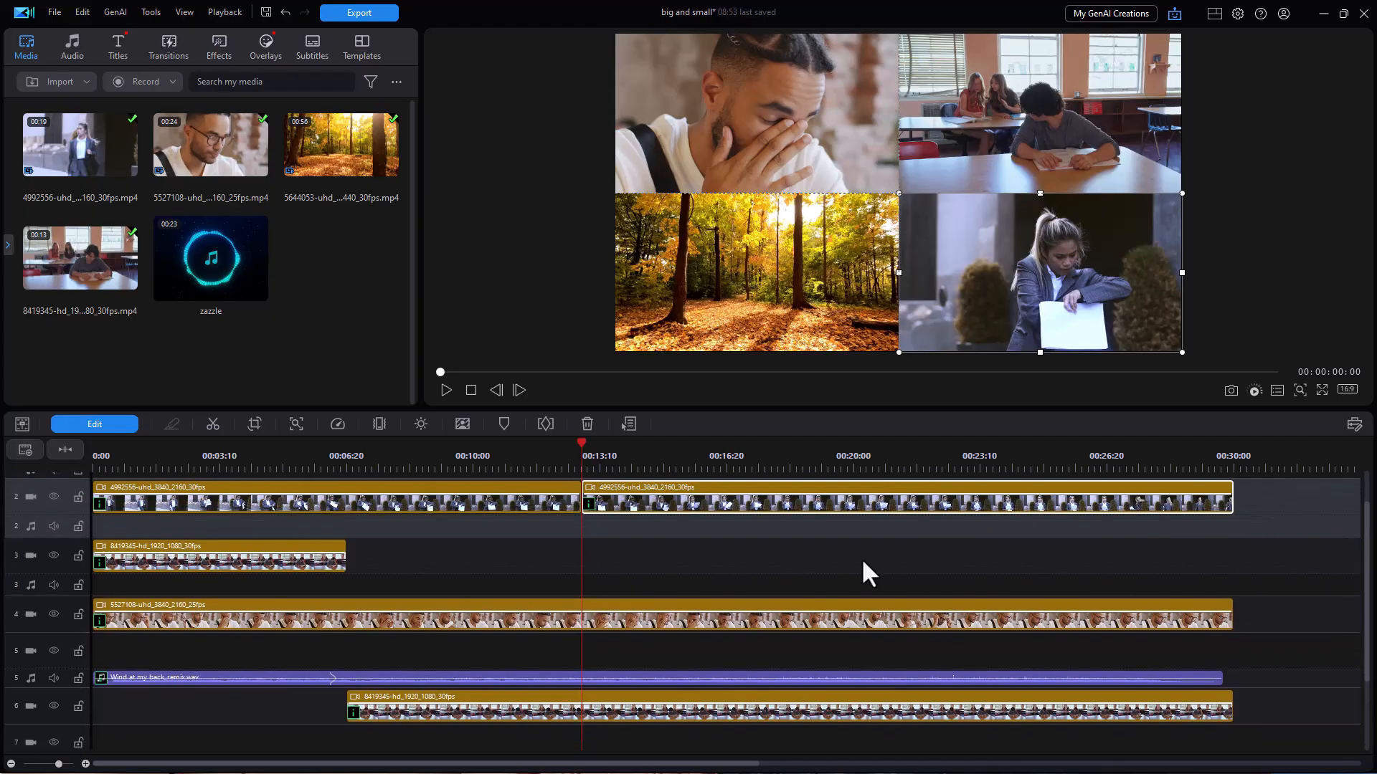
left_click_drag(661, 498, 665, 705)
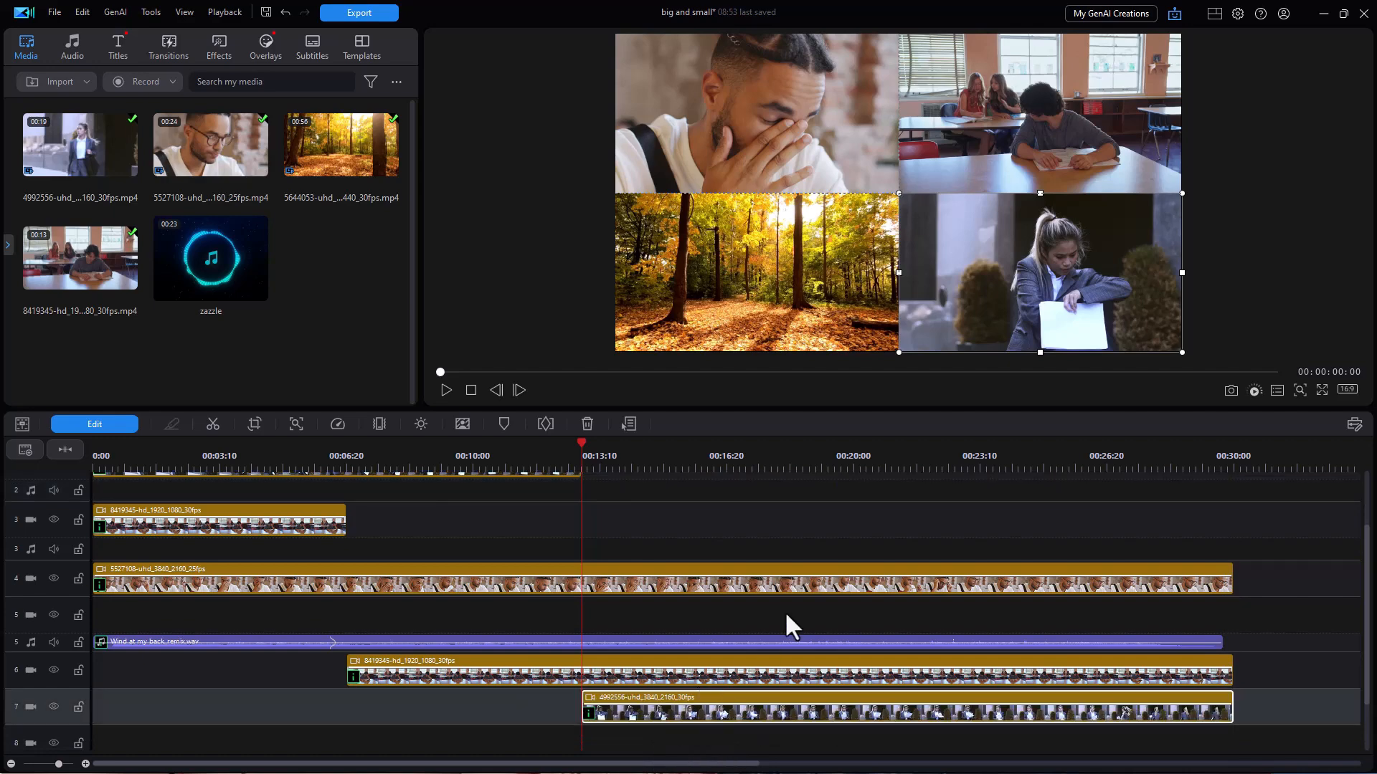
Open the moved businesswoman segment for advanced overlay editing and add Position and Scale keyframes at its start
left_click(104, 419)
left_click(350, 383)
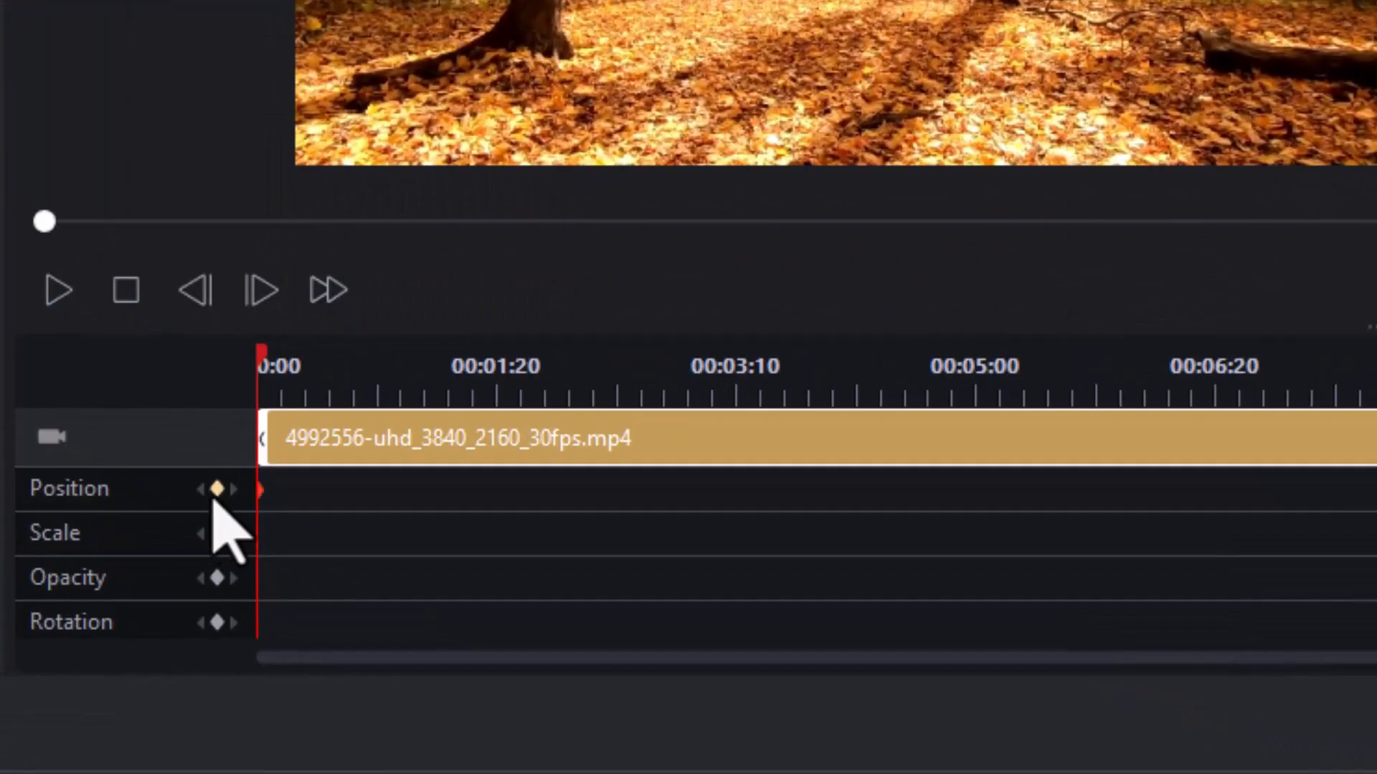
left_click(217, 534)
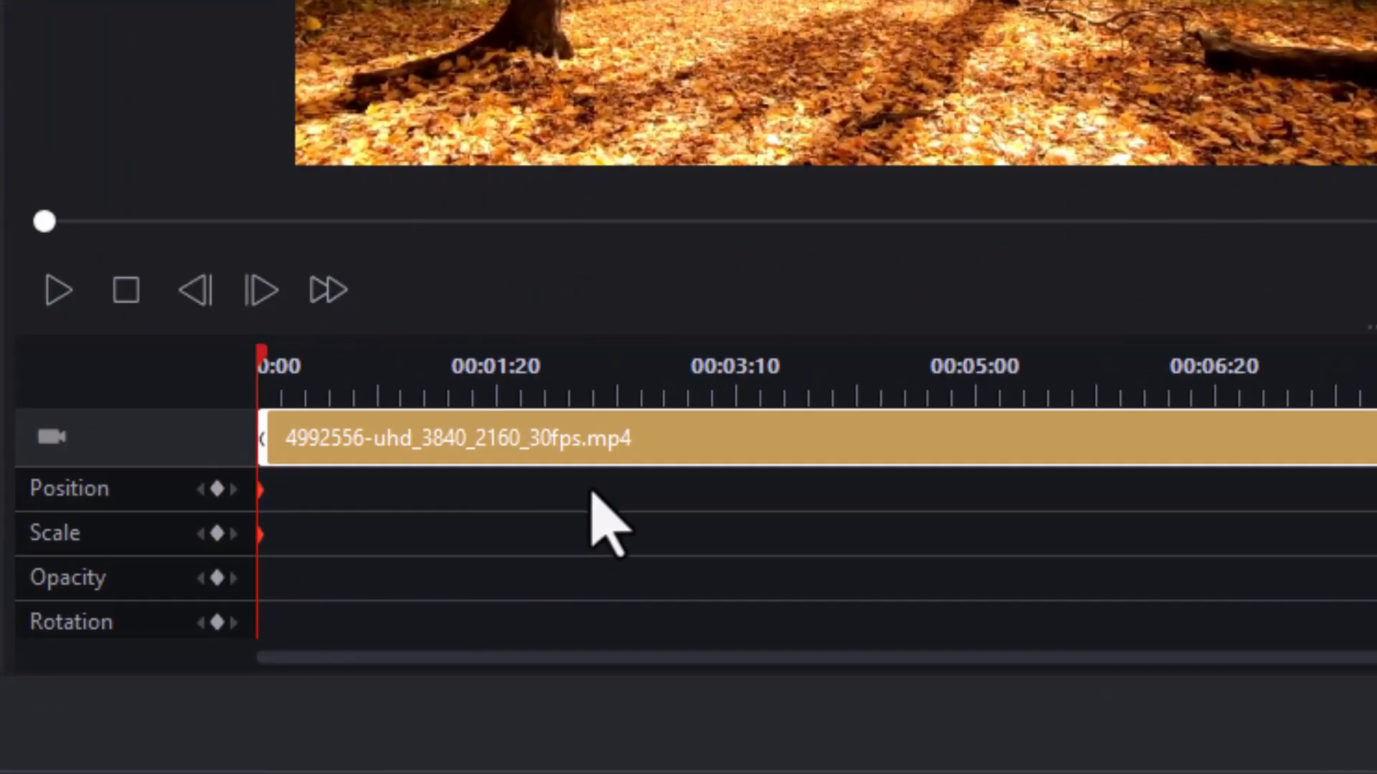
Advance to 00:00:01:21 and enlarge the businesswoman clip from the lower-right quarter to fill the whole frame
key("space")
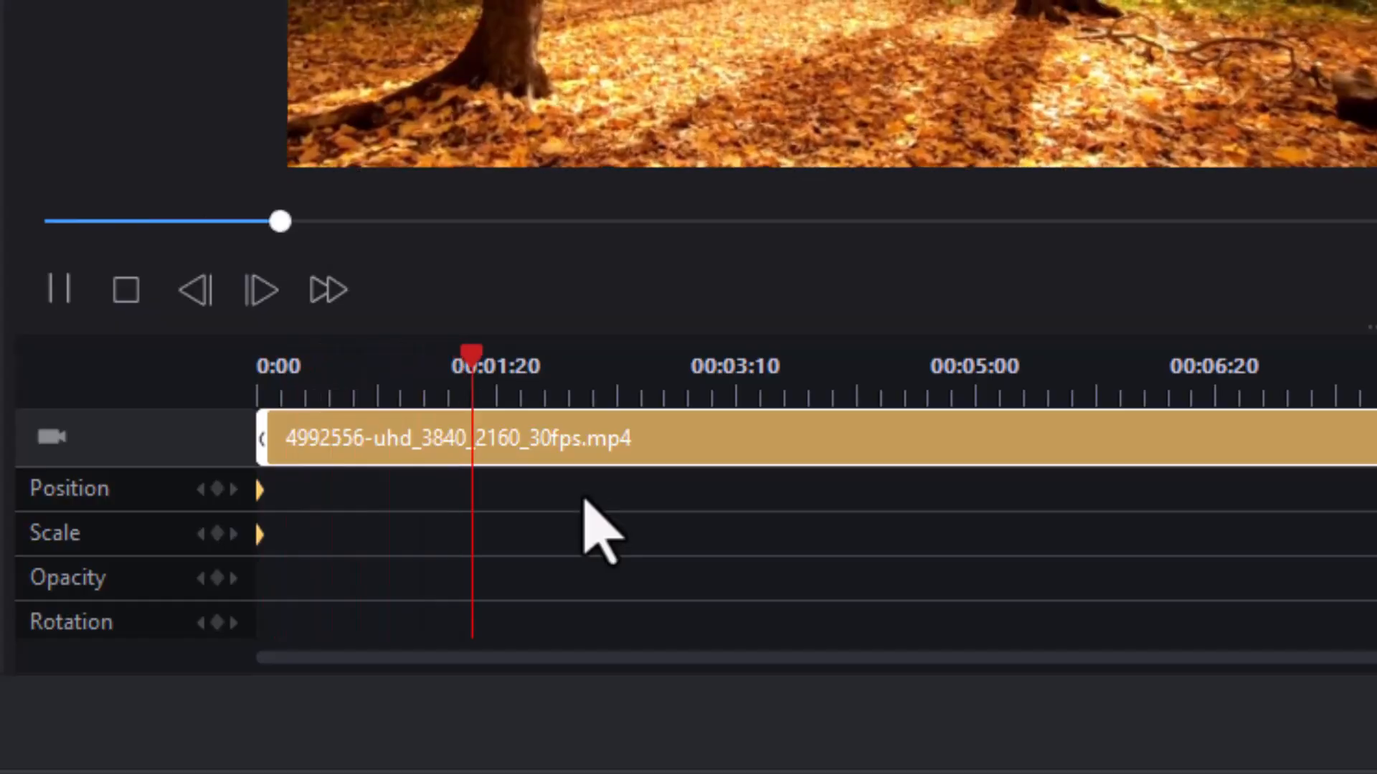
left_click_drag(511, 356, 506, 363)
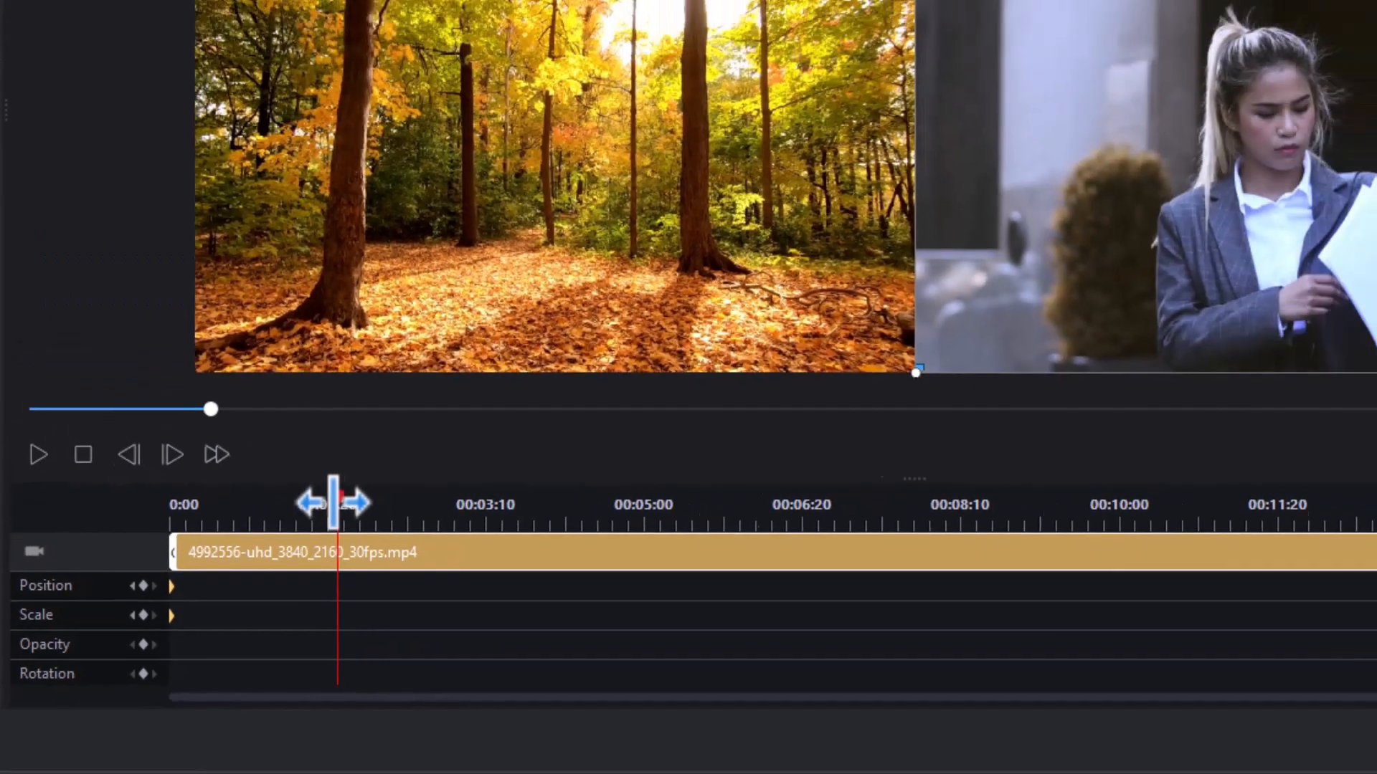
left_click_drag(333, 503, 330, 505)
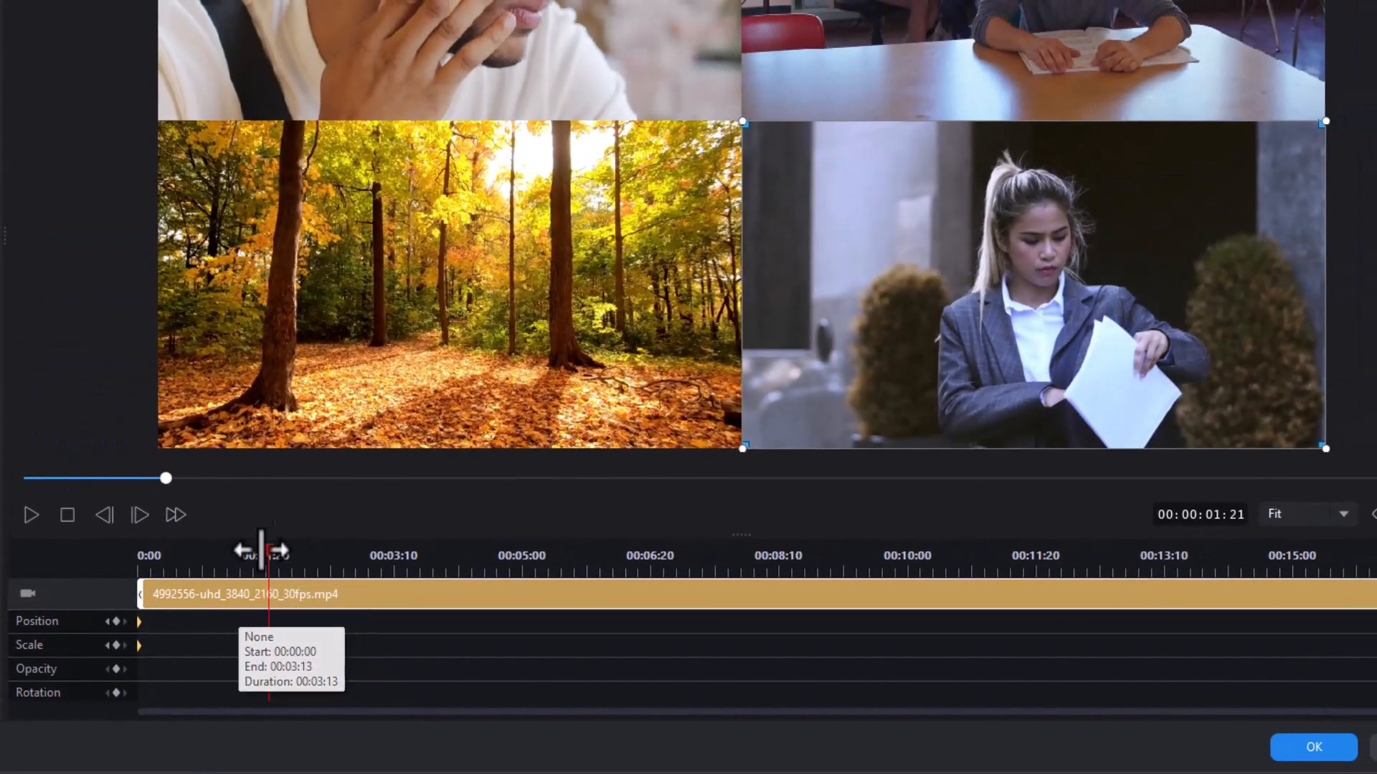
left_click_drag(742, 122, 159, 0)
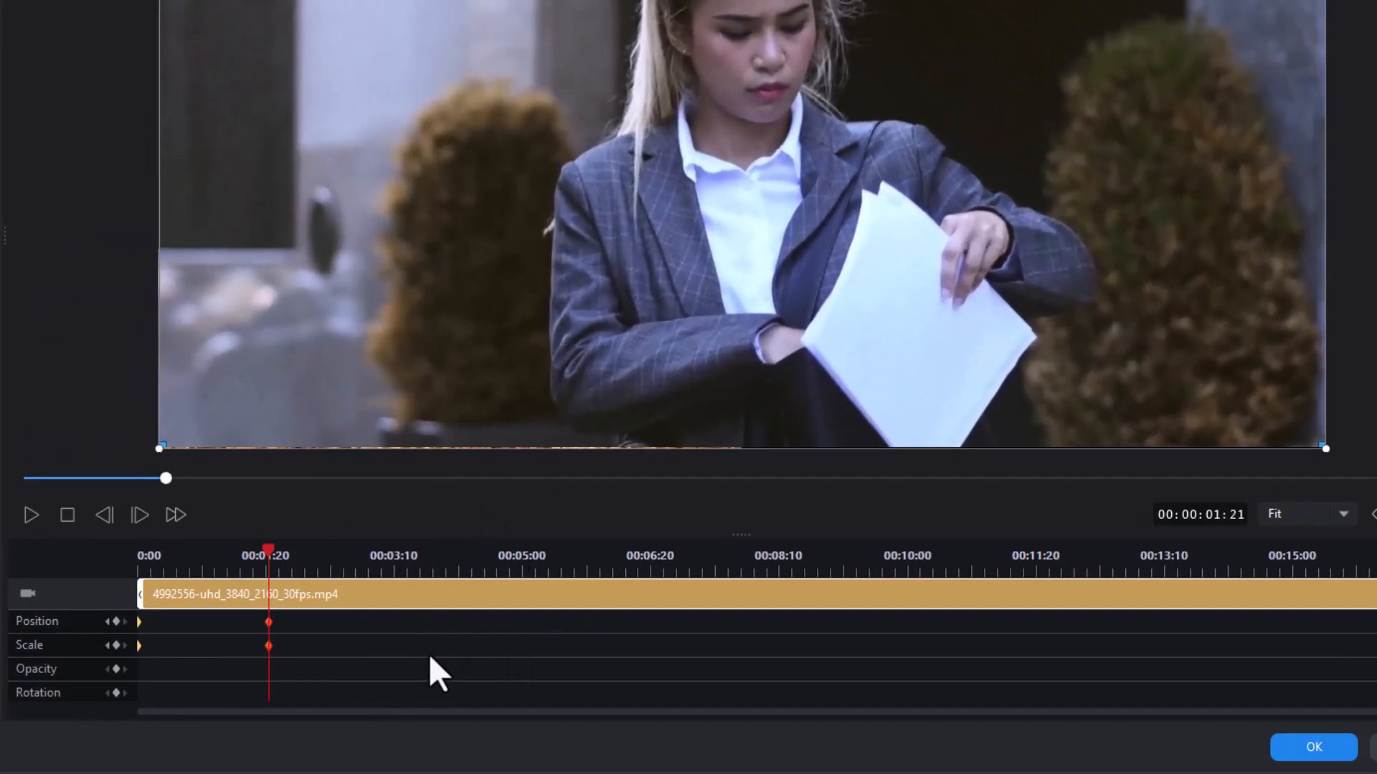
Advance to 00:00:03:06 and duplicate the previous Position and Scale keyframes of the businesswoman clip there
key("space")
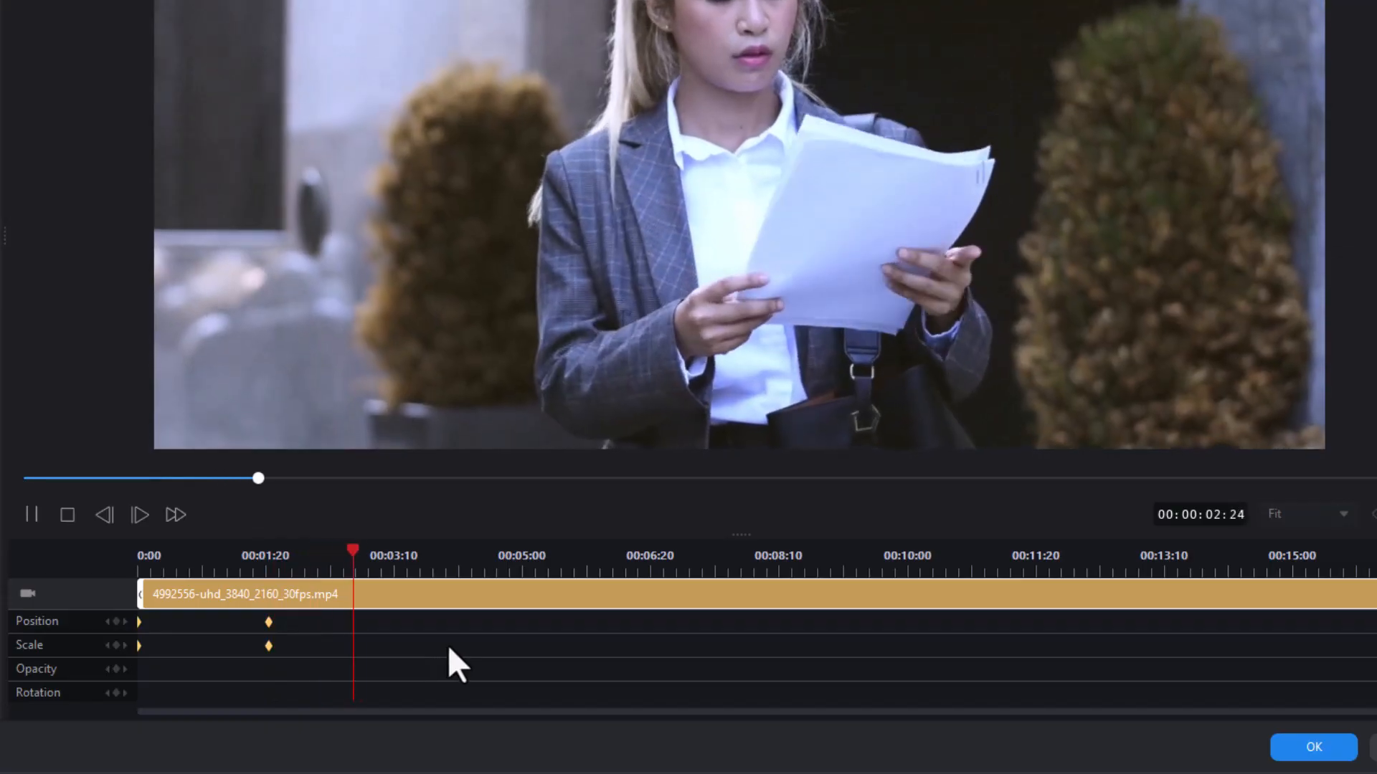
key("space")
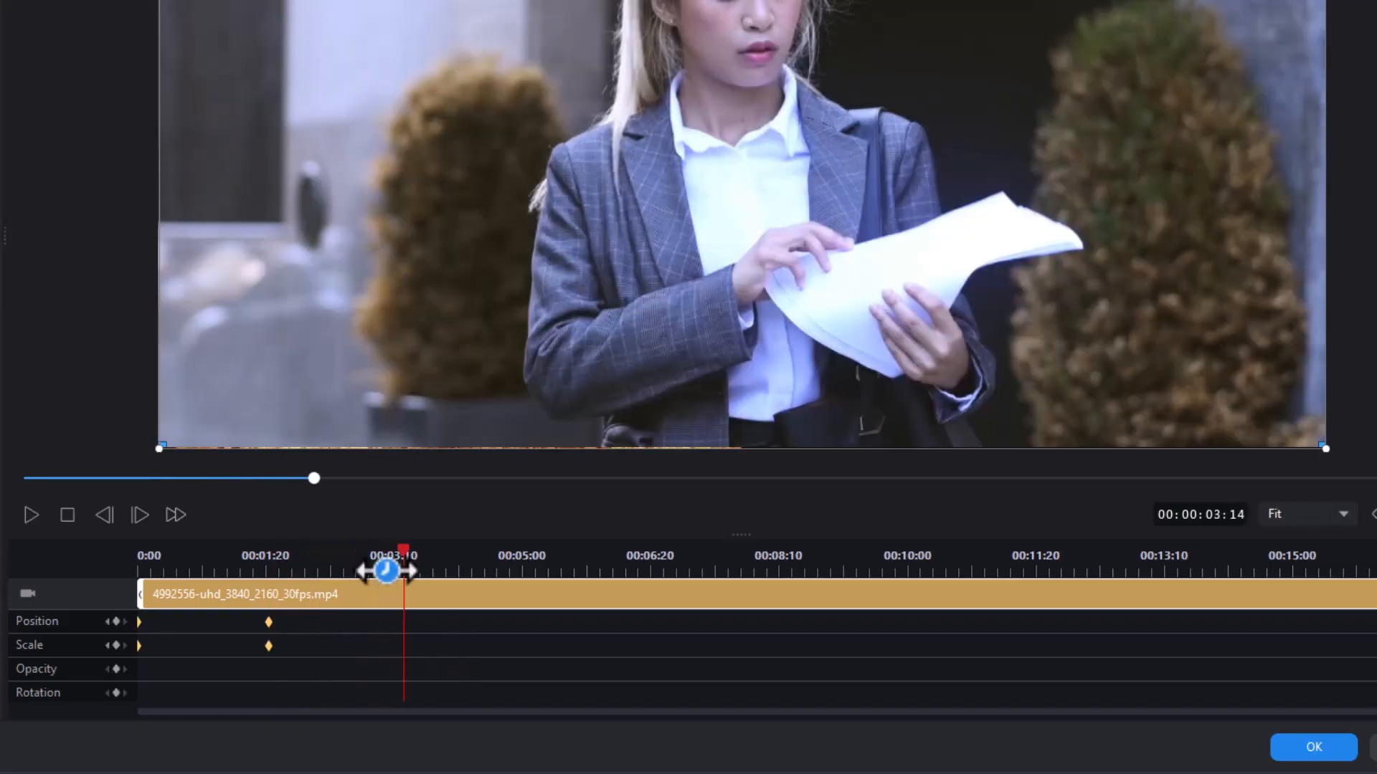
left_click(385, 571)
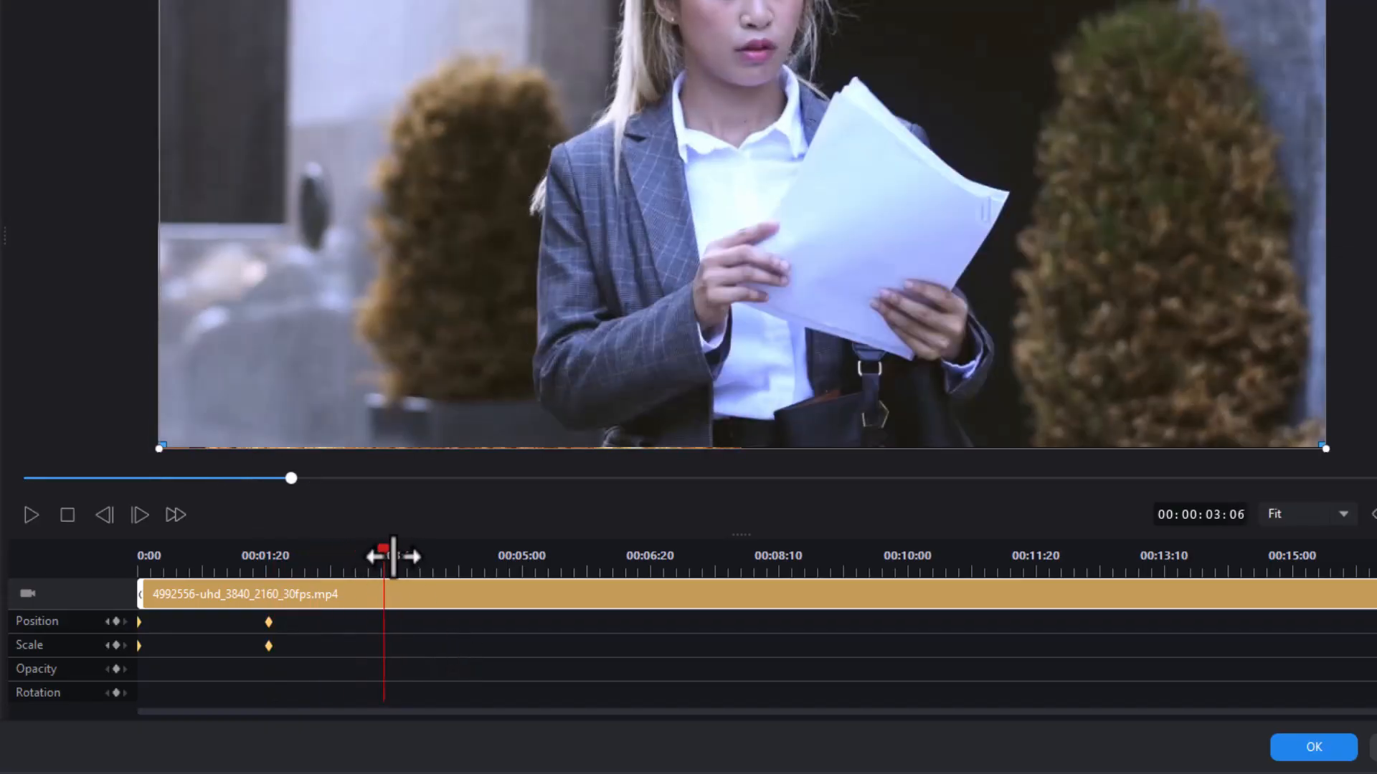
right_click(385, 622)
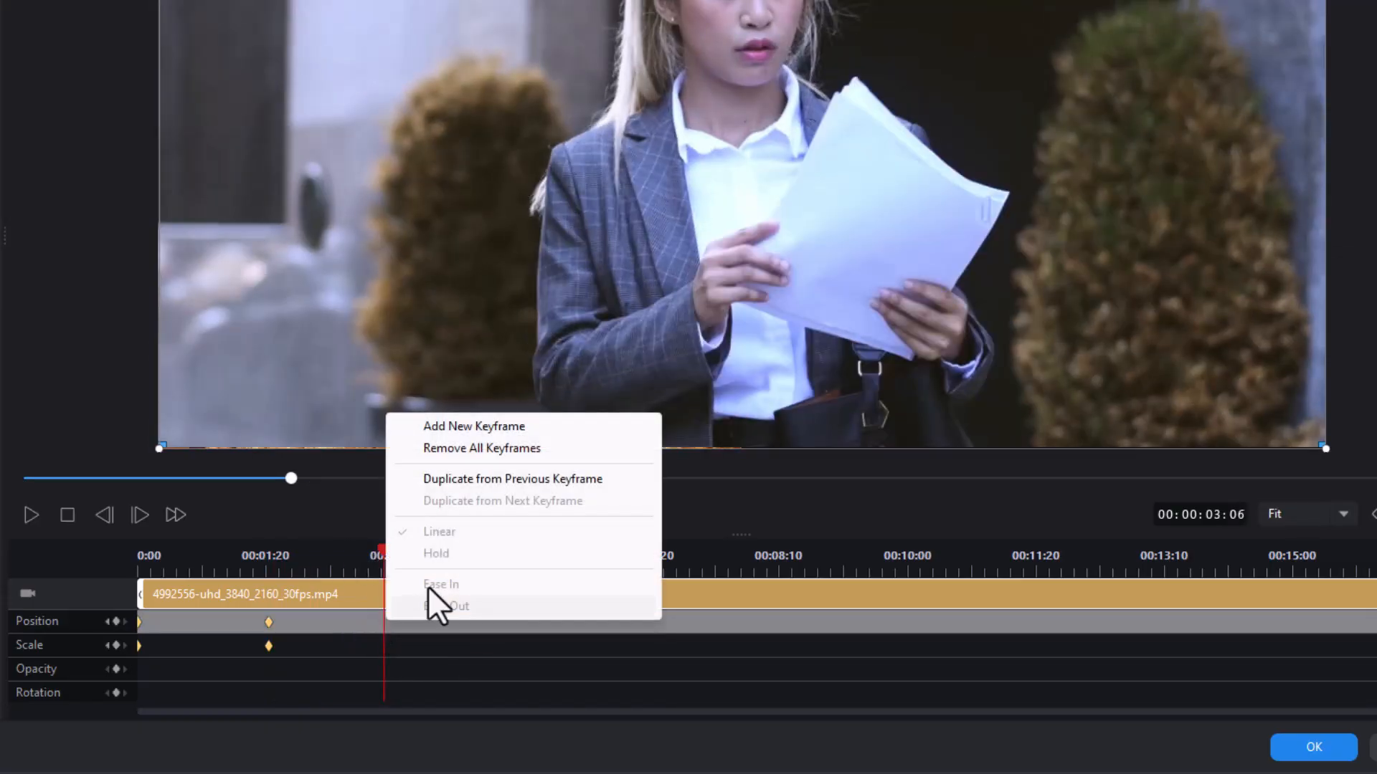
left_click(471, 477)
right_click(376, 643)
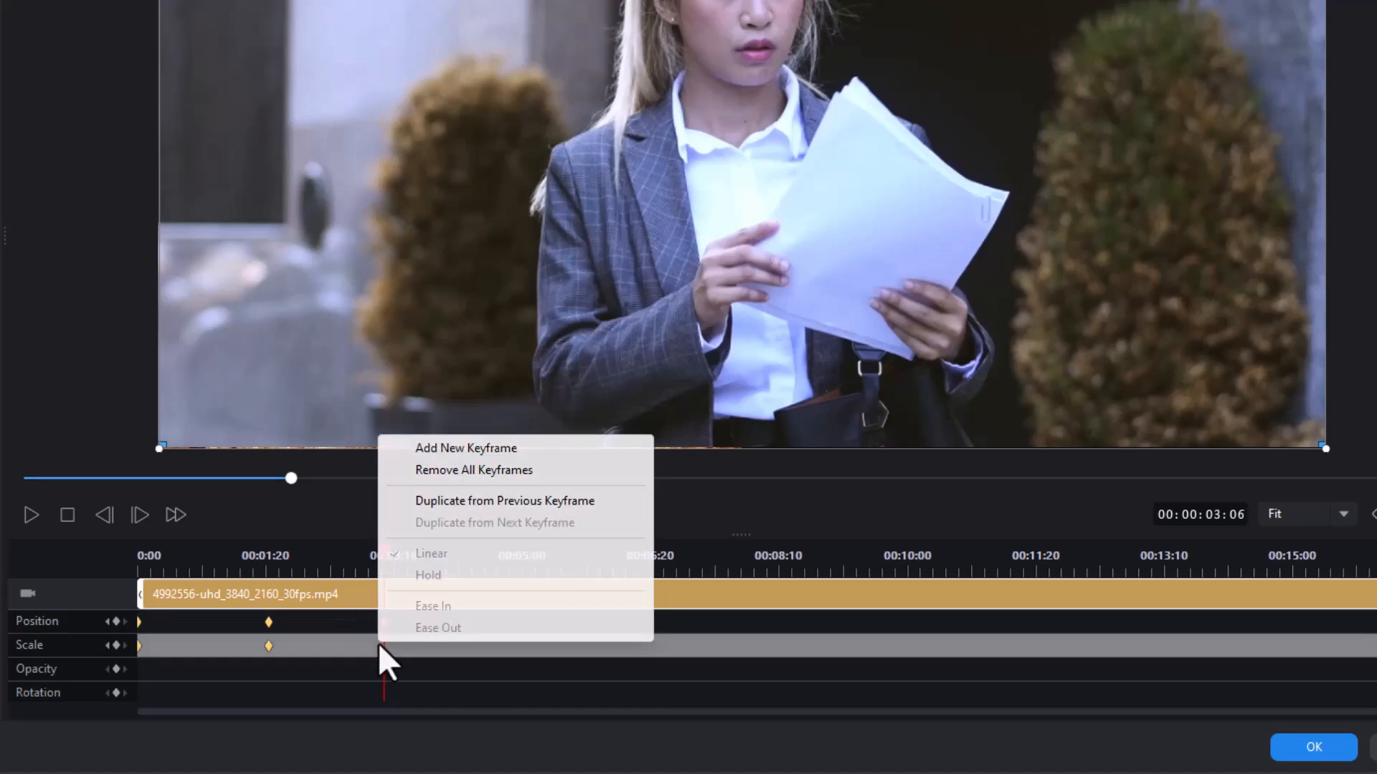
left_click(450, 502)
Advance to 00:00:05:10 and shrink the businesswoman clip back to the lower-right quarter
key("space")
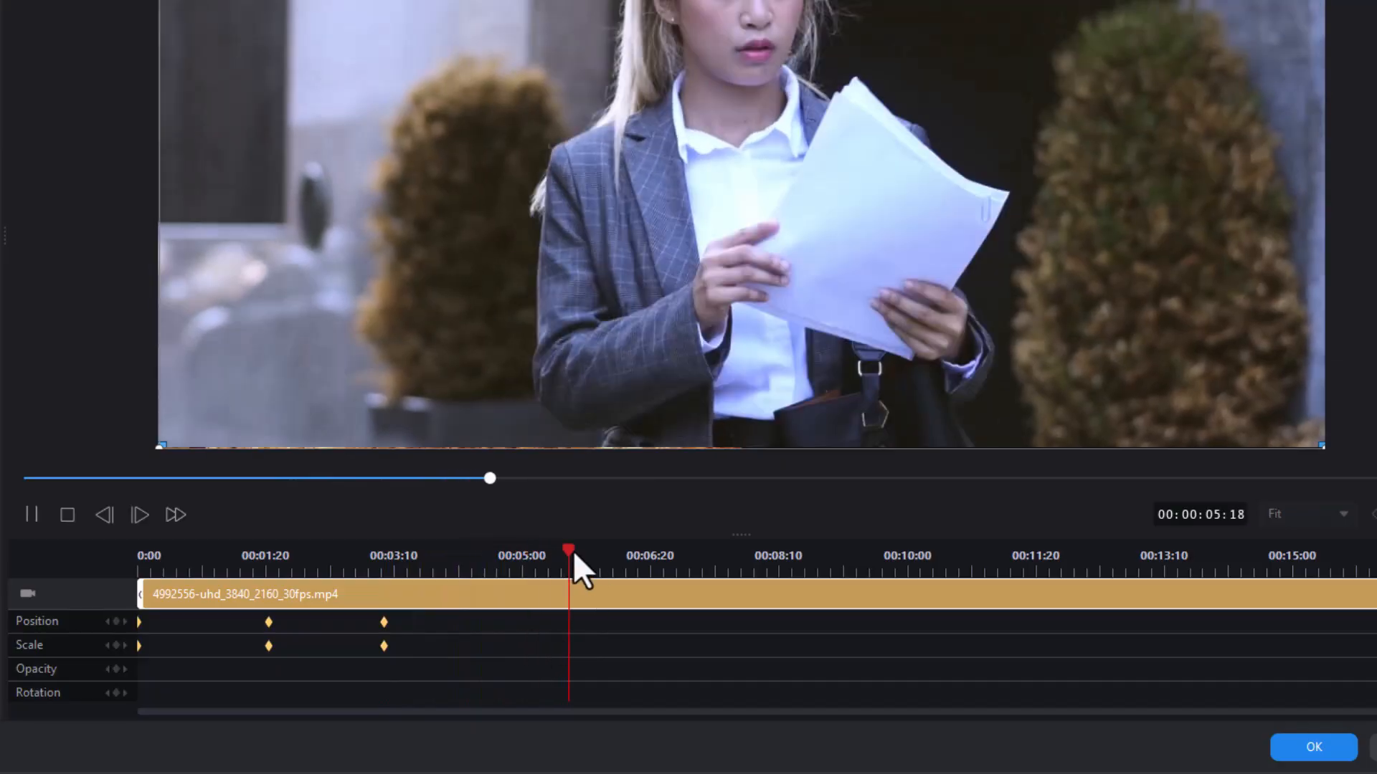
left_click_drag(571, 550, 547, 557)
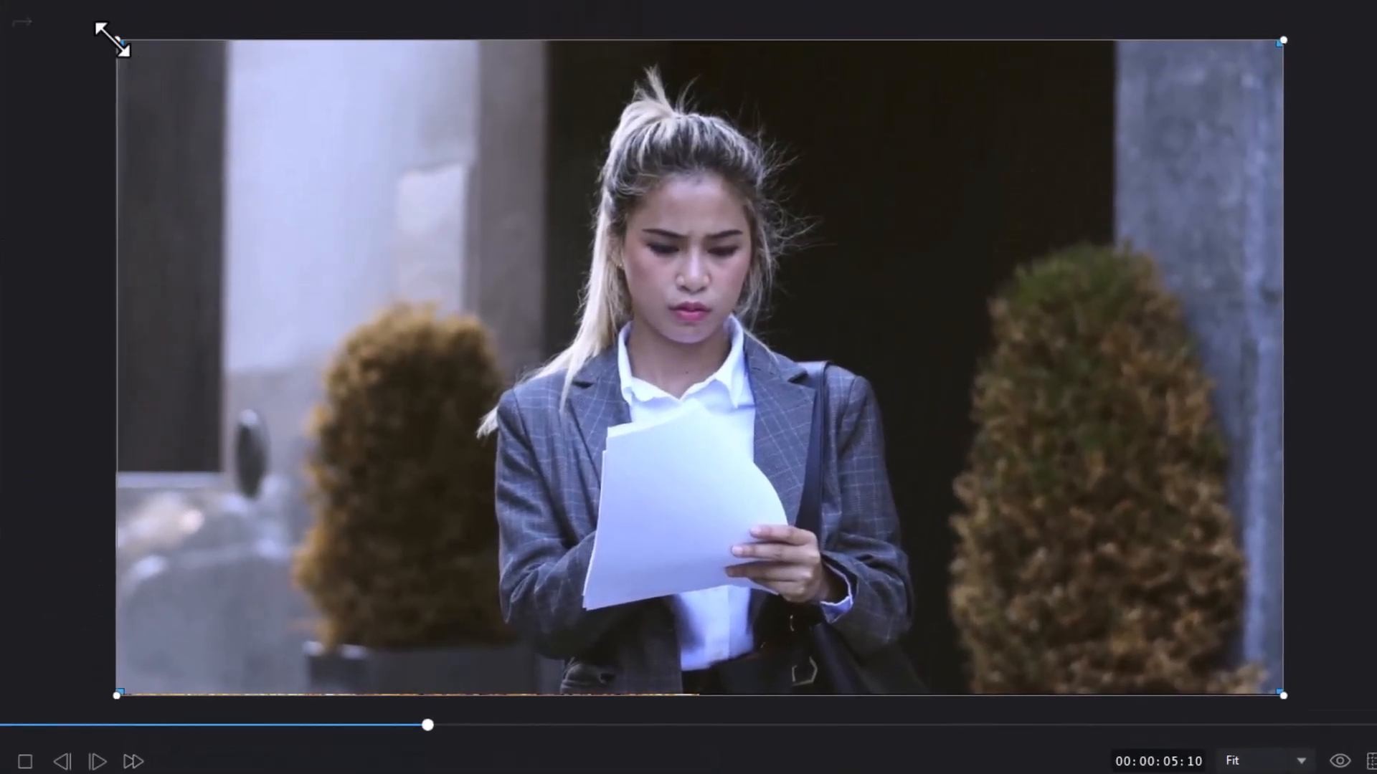
left_click_drag(108, 40, 702, 371)
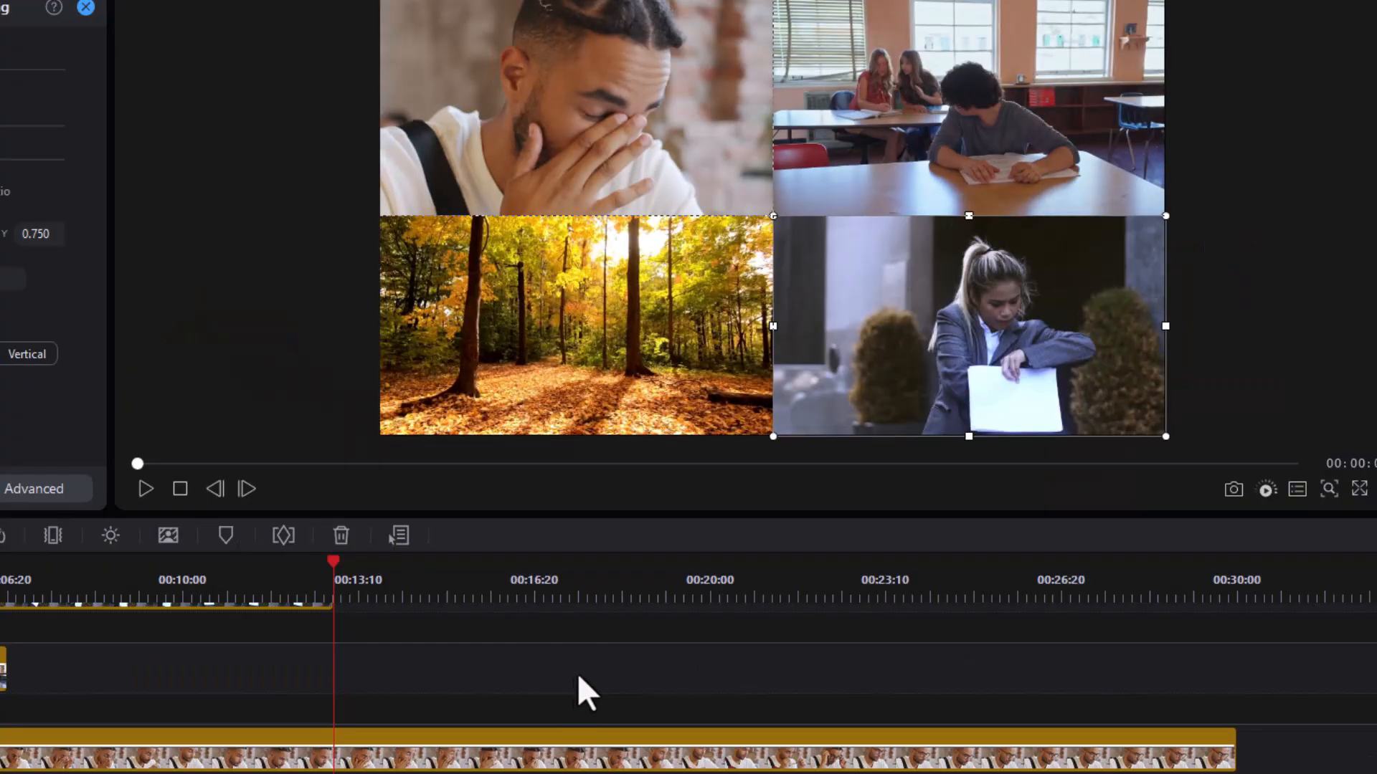
Split the lower-left autumn forest clip at 00:00:18:15 and move its second part down to video track 8
key("space")
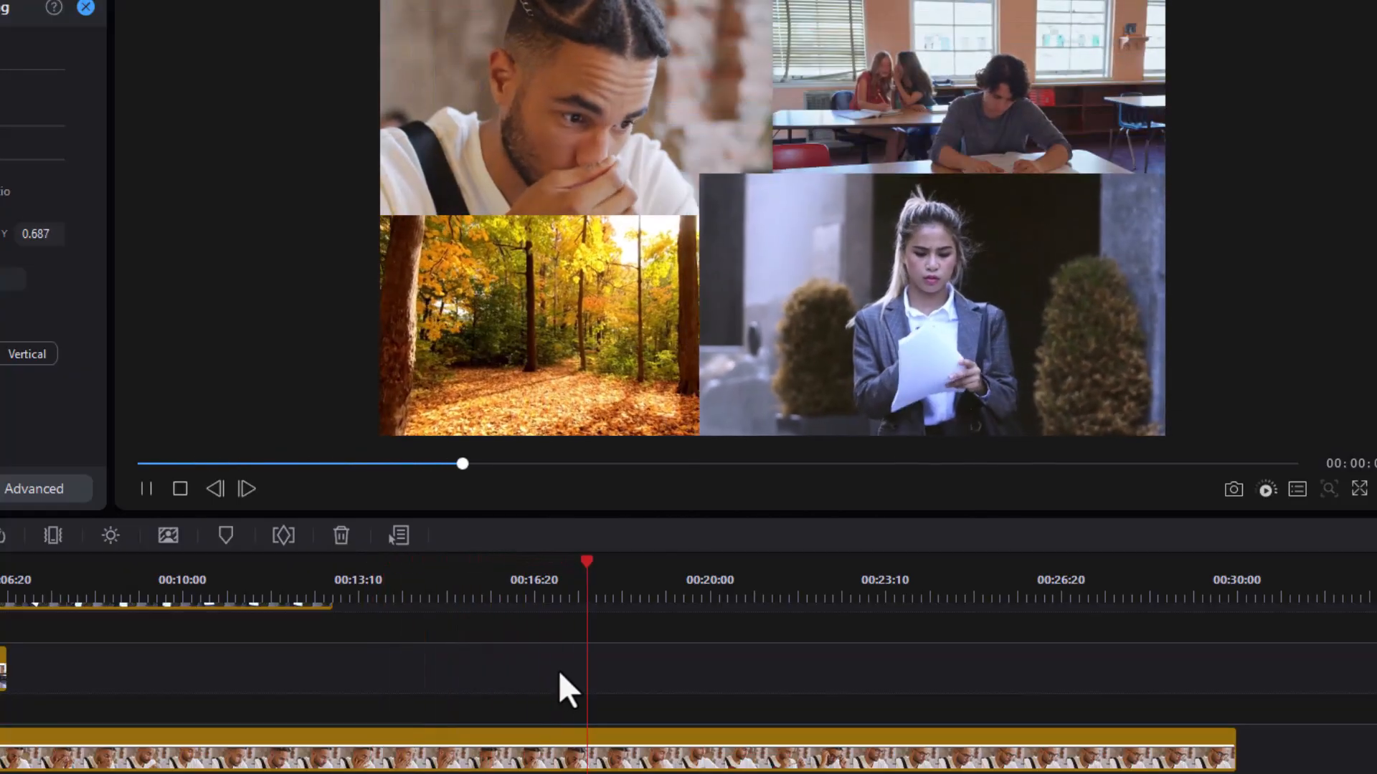
key("space")
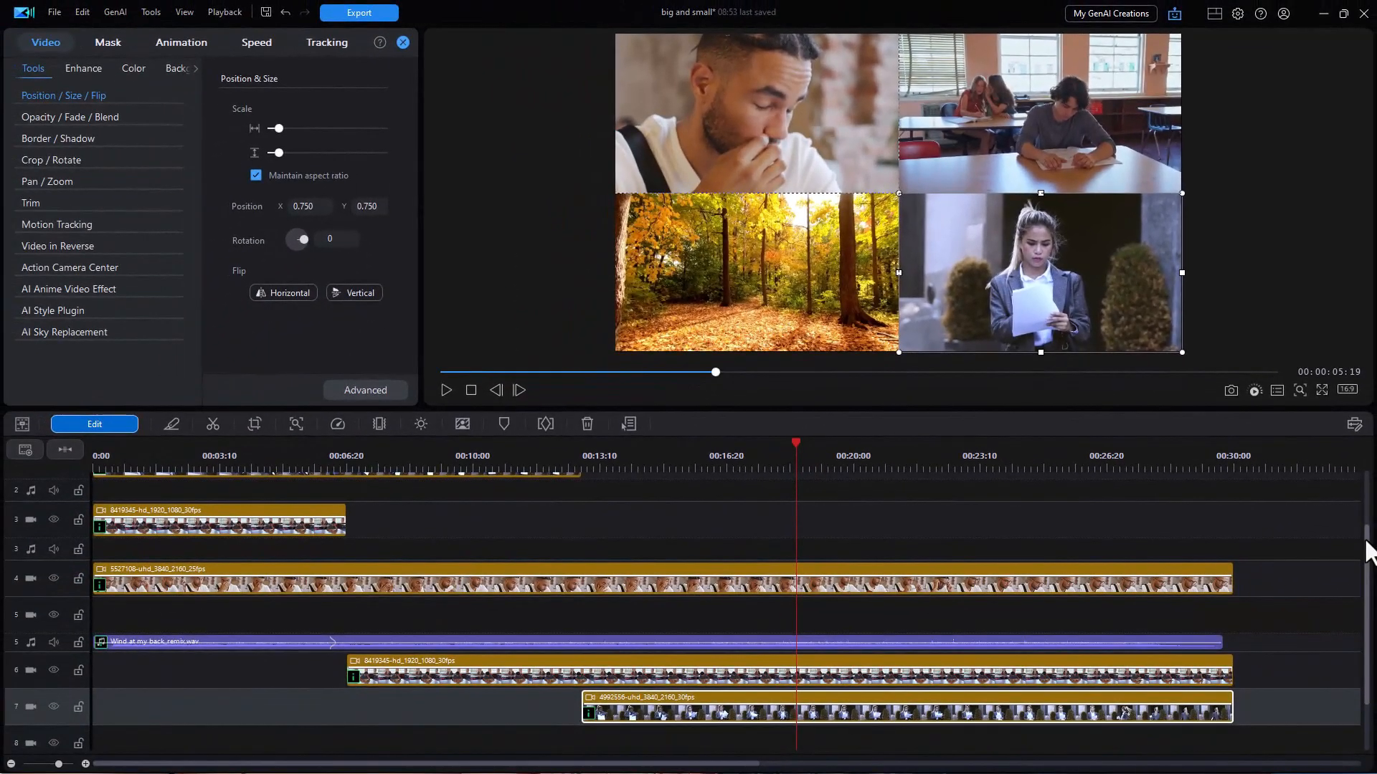
left_click_drag(1370, 553, 1345, 477)
left_click(855, 493)
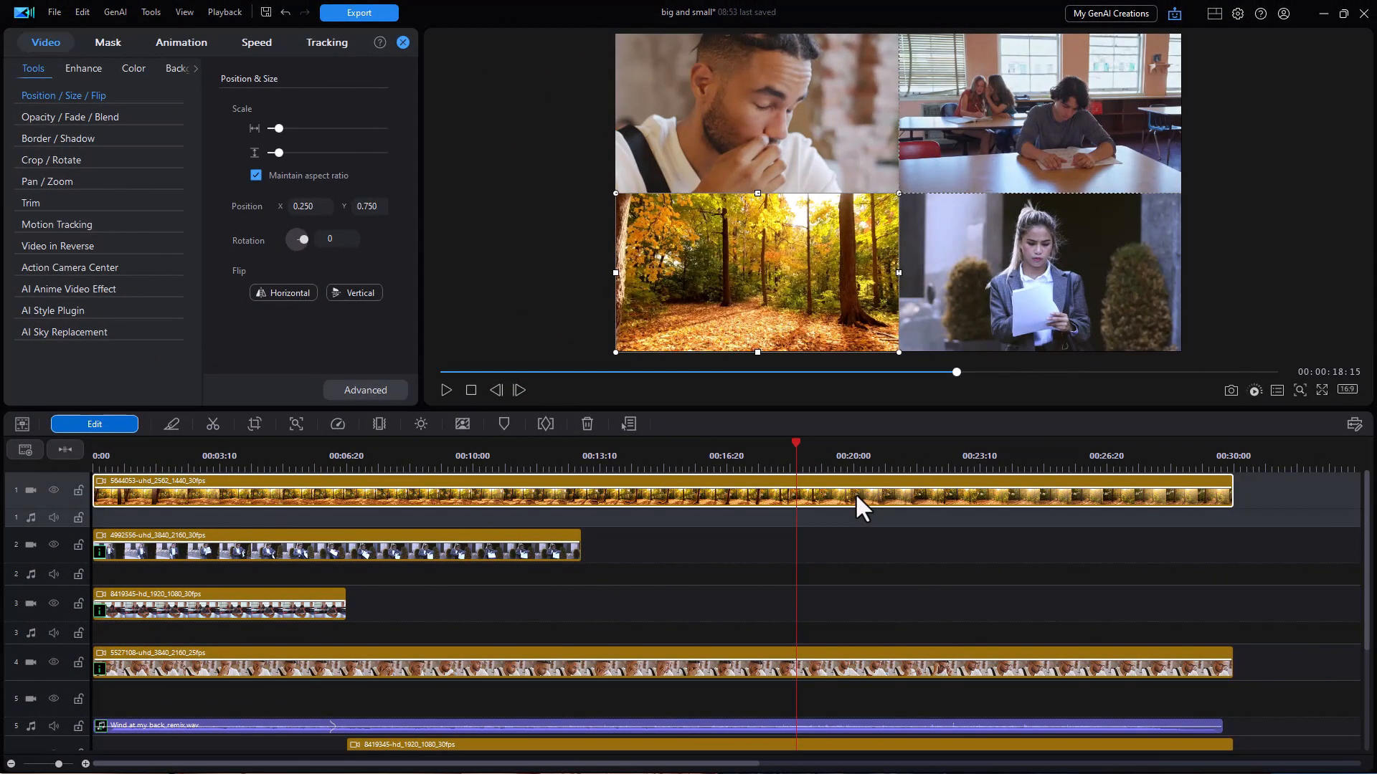
key("ctrl+t")
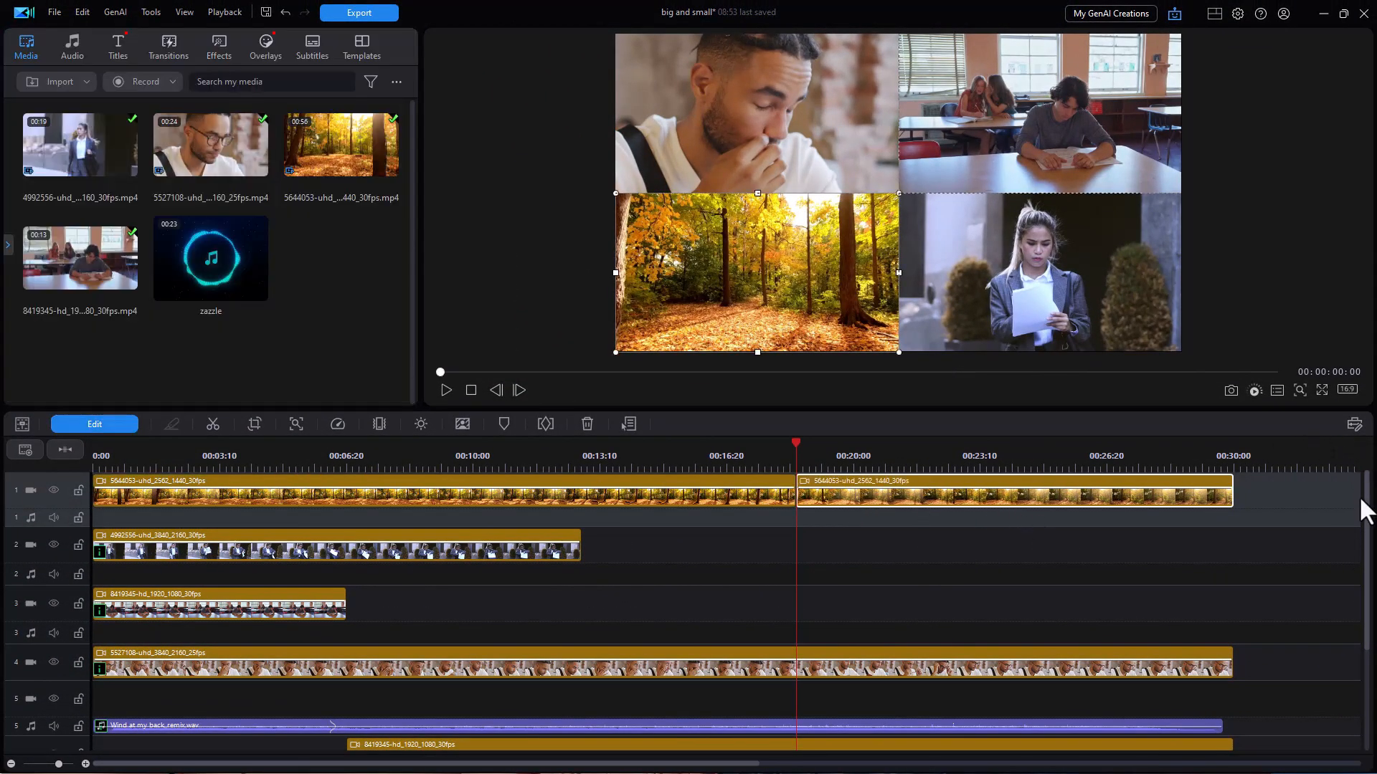
left_click_drag(1009, 492, 997, 691)
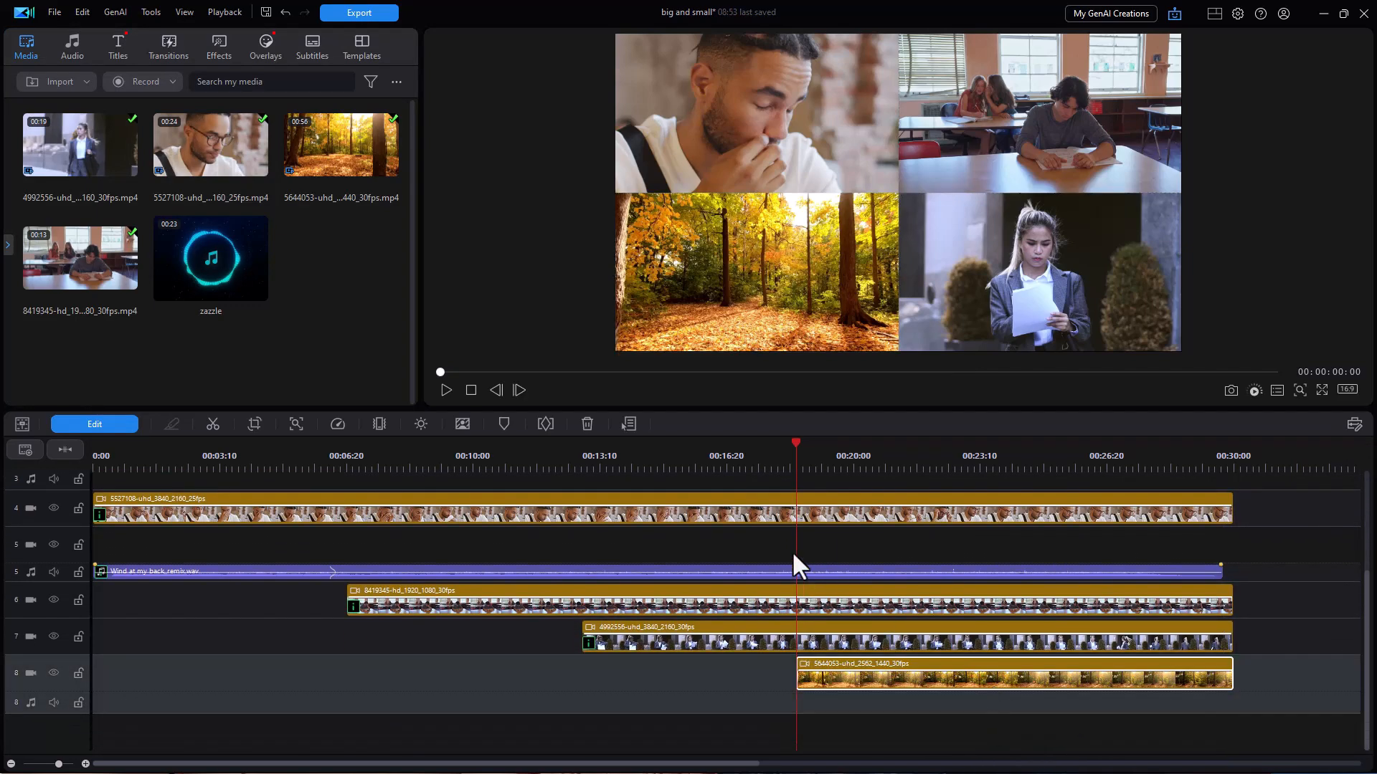
Open the moved forest segment for advanced overlay editing and add Position and Scale keyframes at its start
left_click_drag(586, 403, 635, 582)
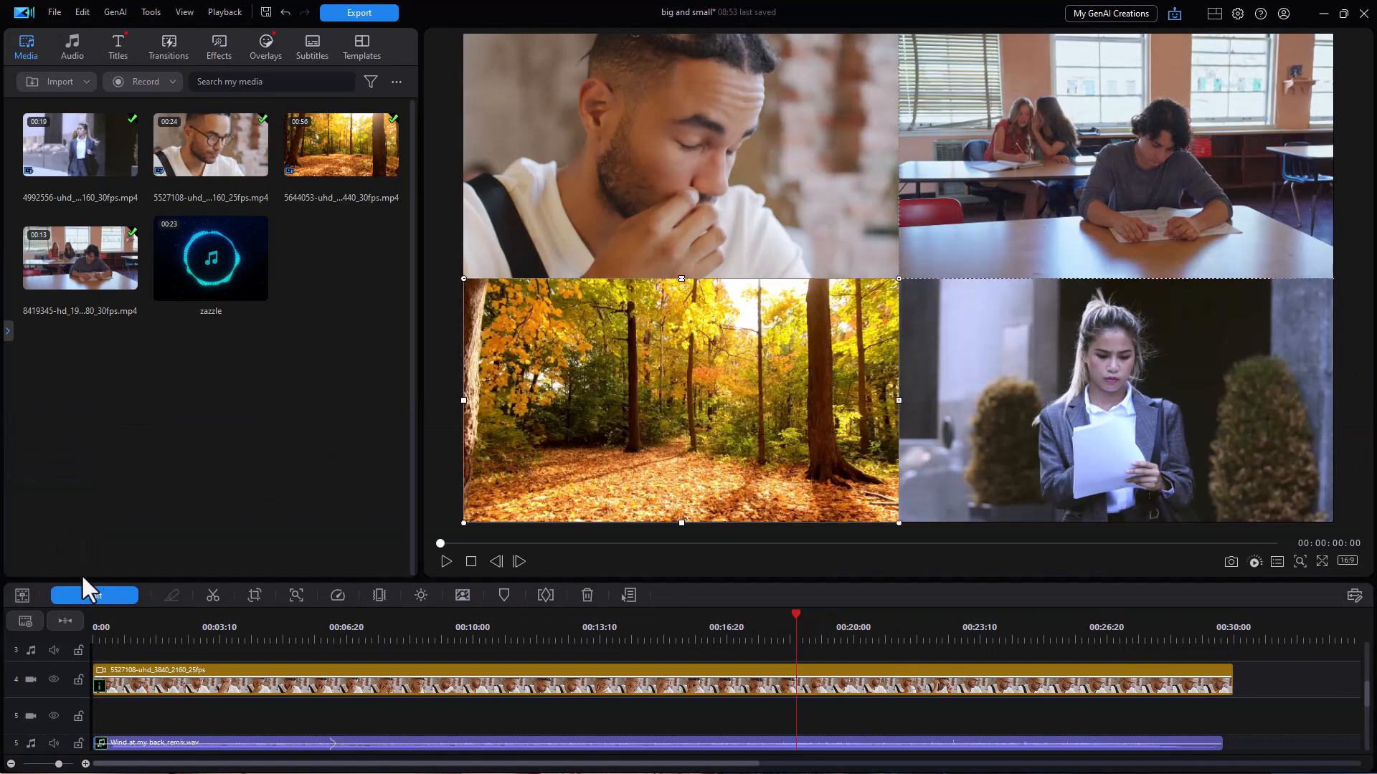
left_click(105, 595)
left_click(347, 562)
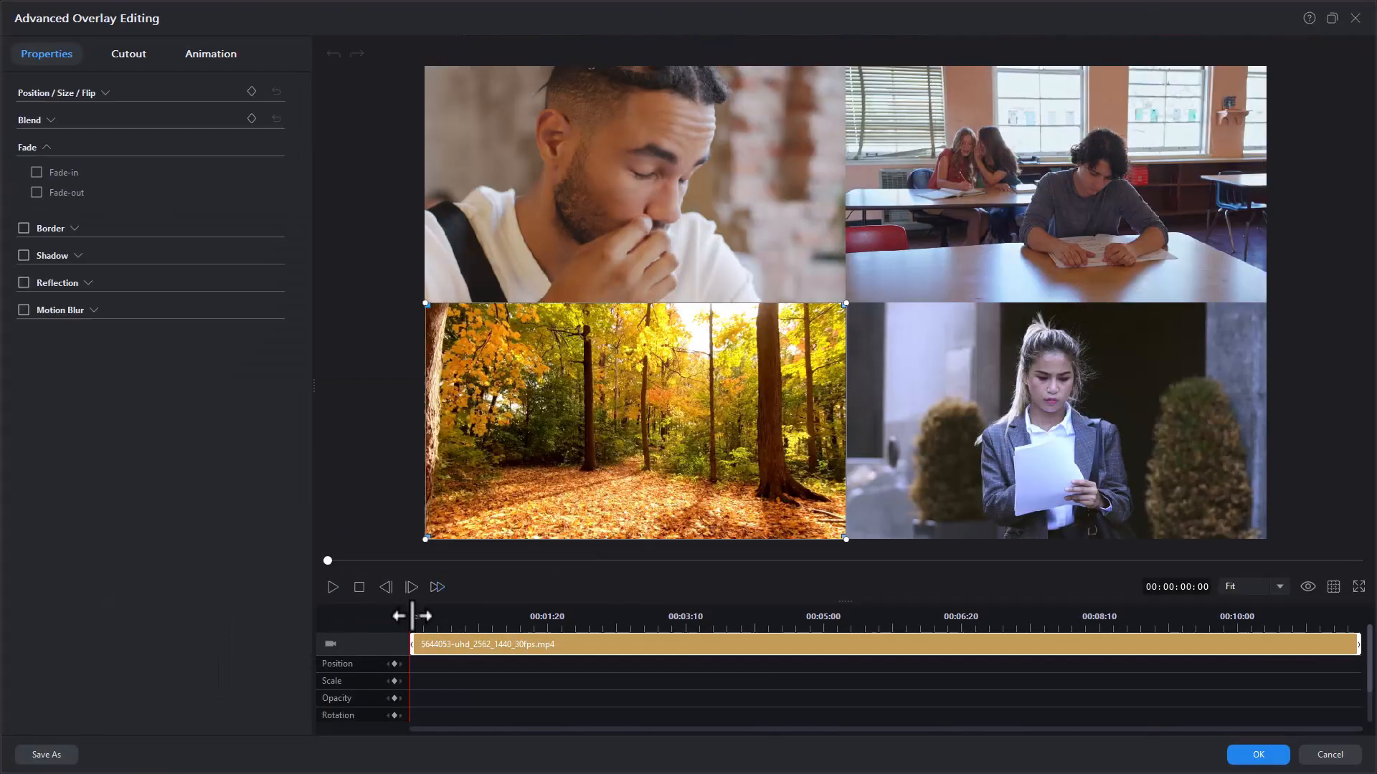
left_click(394, 663)
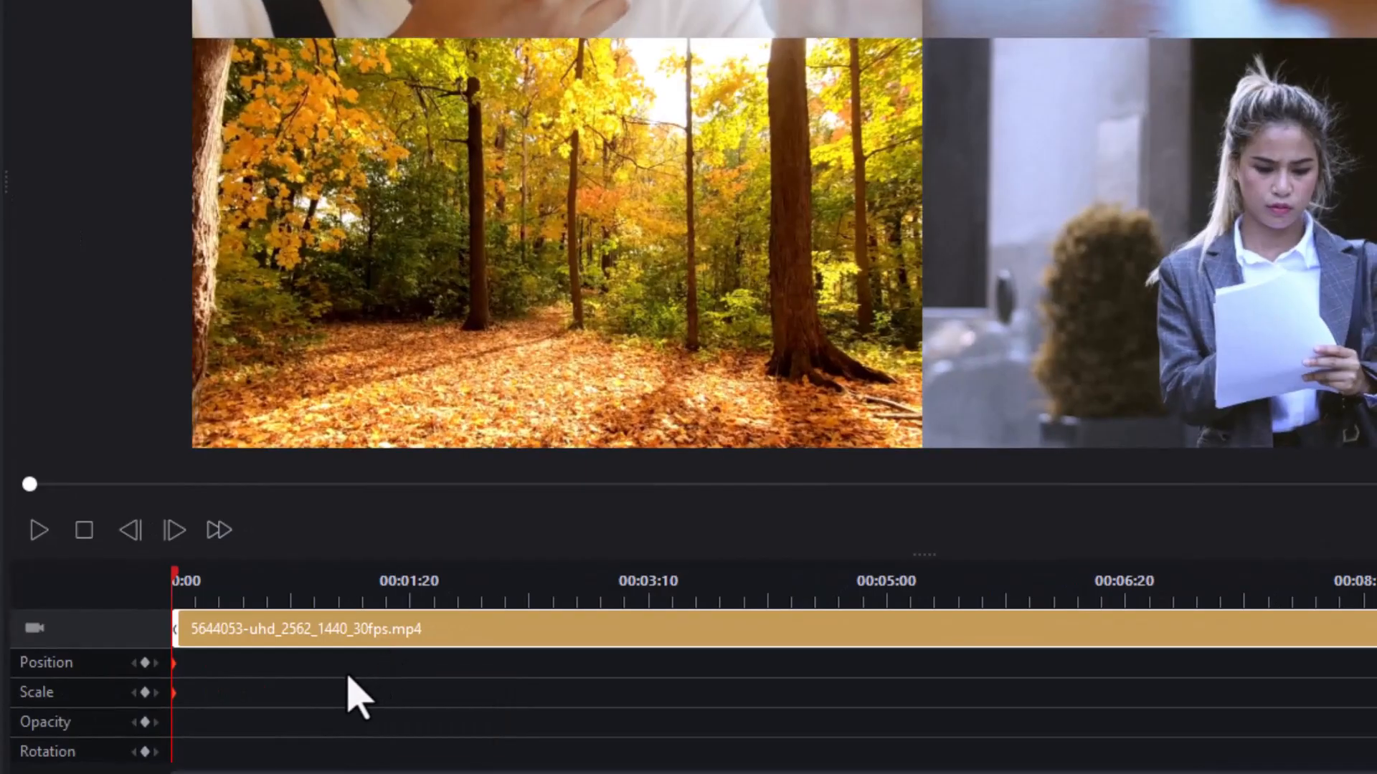
Advance to about two seconds into the forest segment and enlarge it from the lower-left quarter to fill the whole frame
key("space")
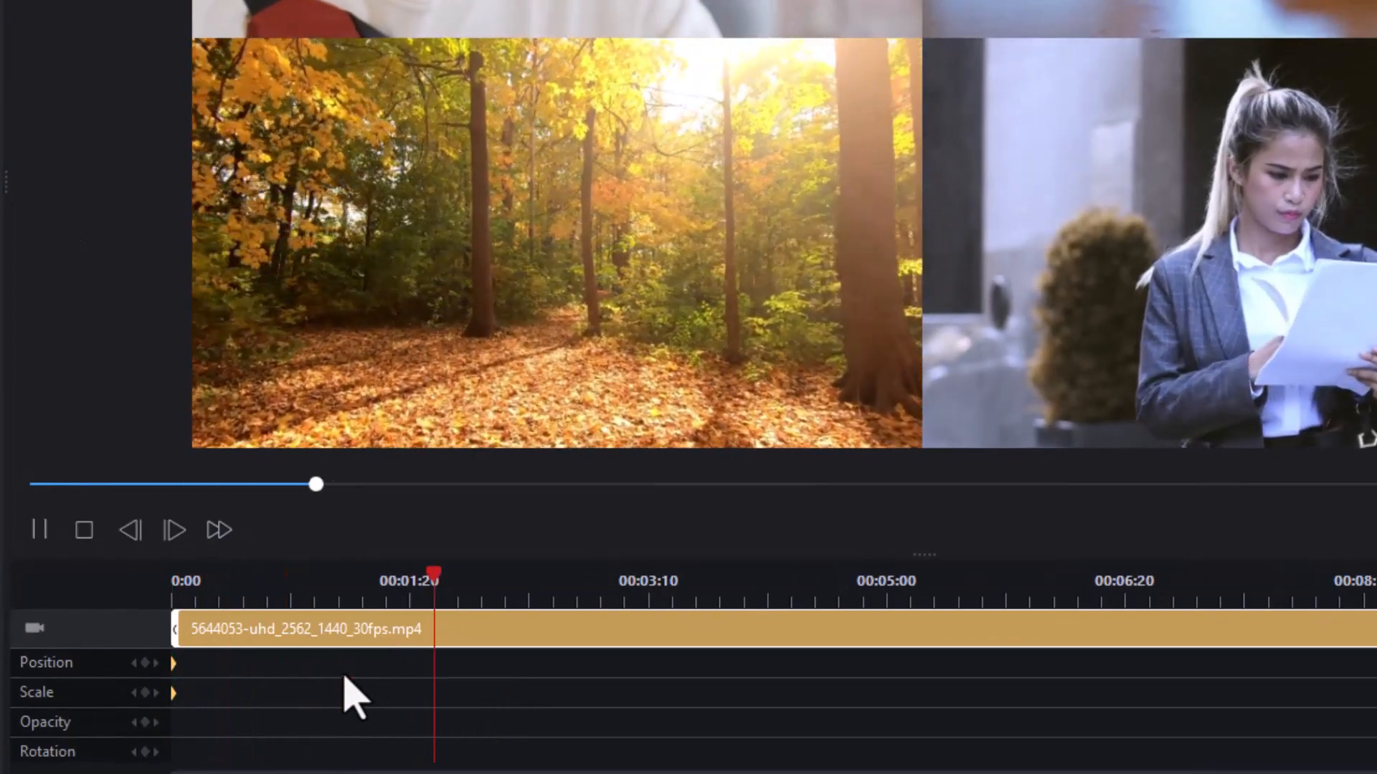
key("space")
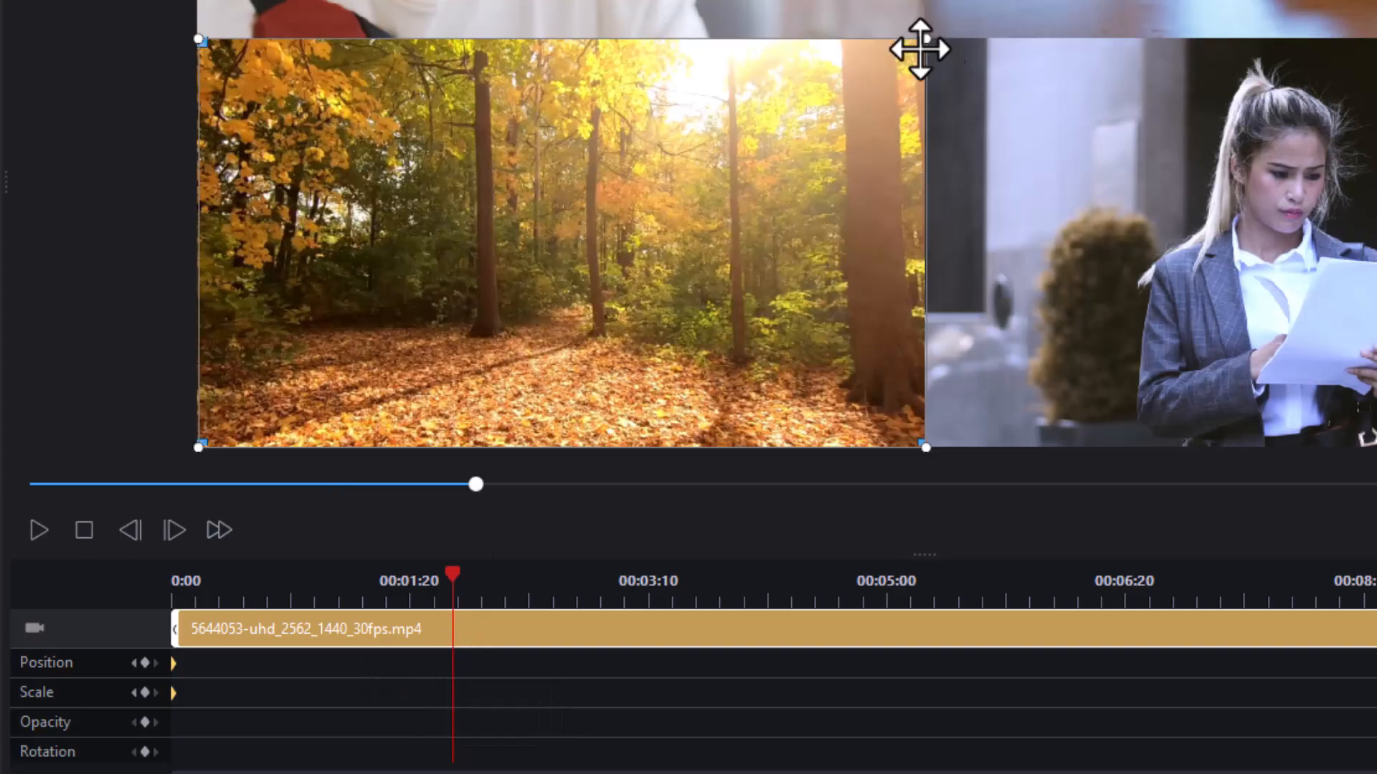
left_click_drag(922, 41, 1373, 1)
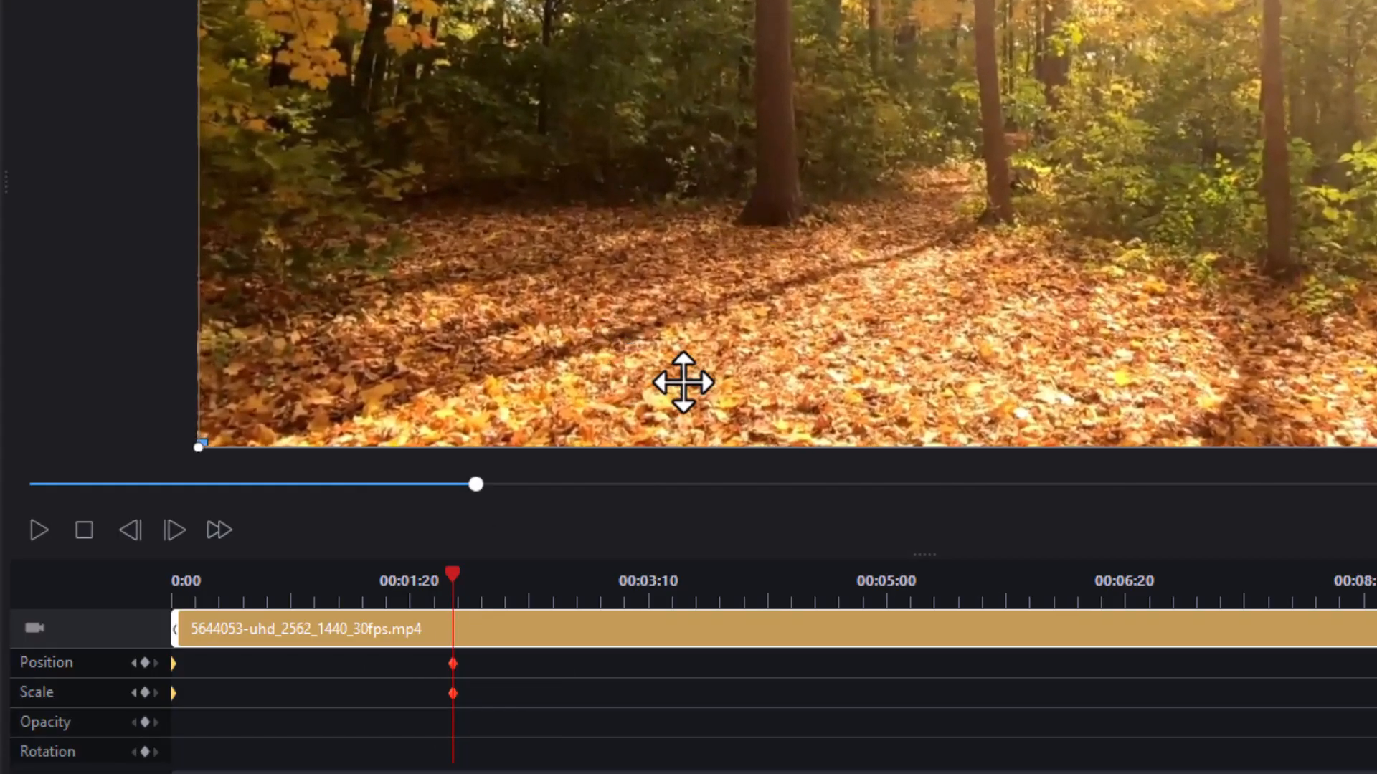
Advance to 00:00:05:15 and duplicate the previous Position and Scale keyframes of the forest clip there
left_click(599, 593)
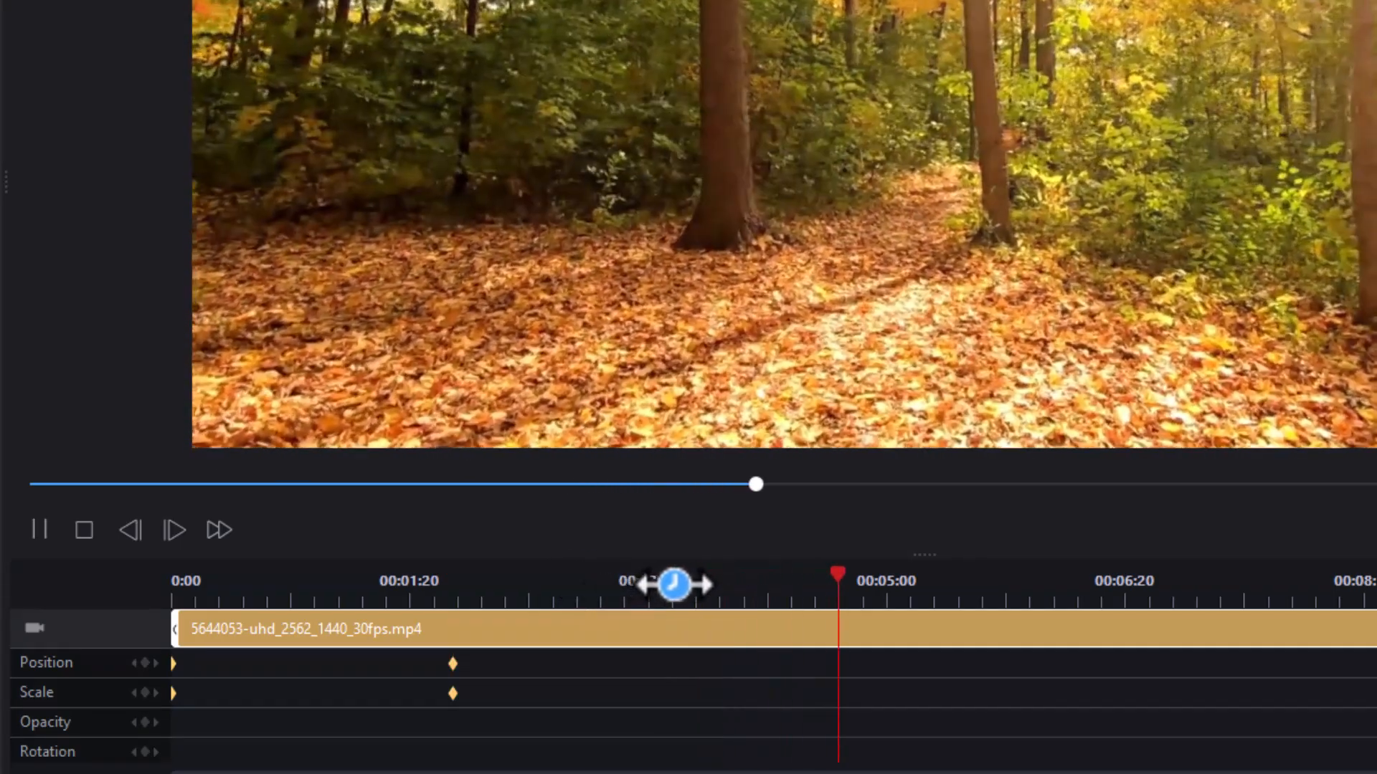
key("space")
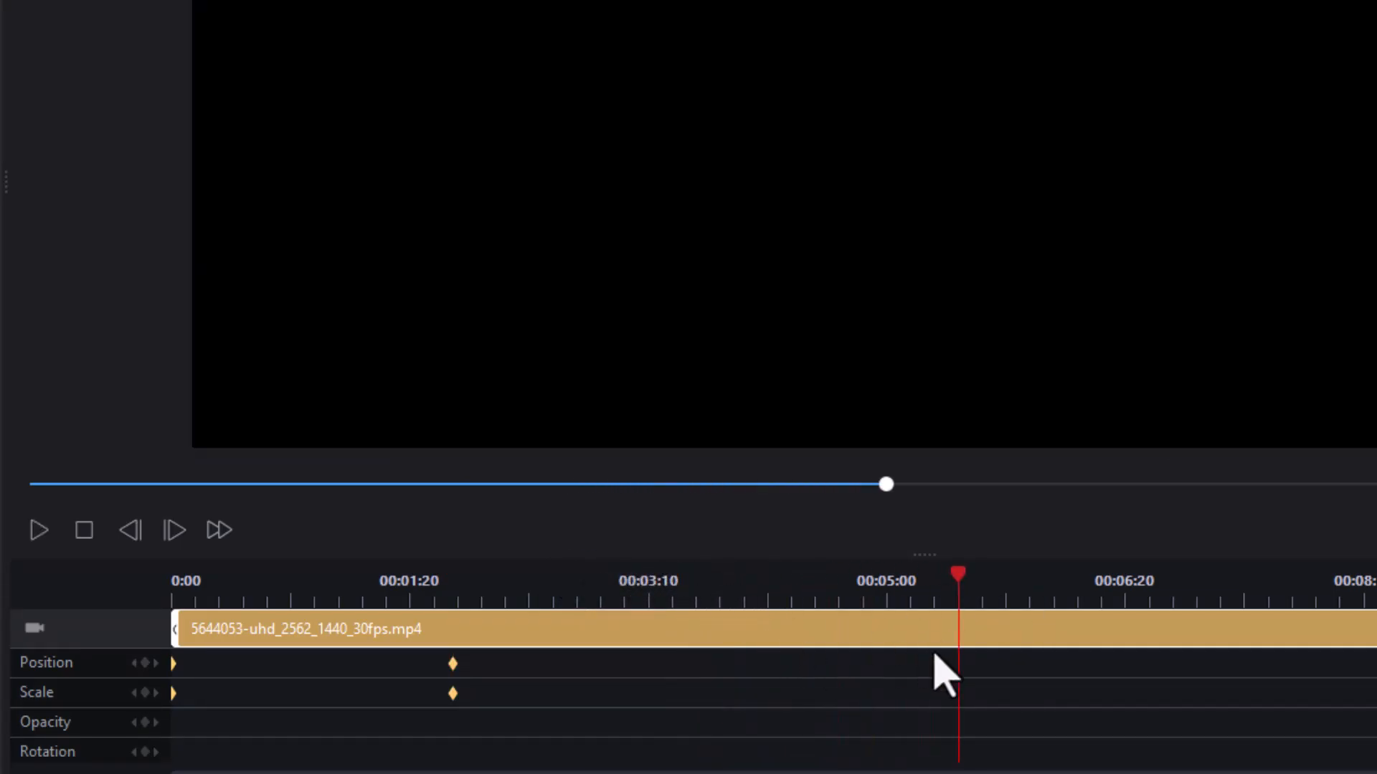
right_click(965, 666)
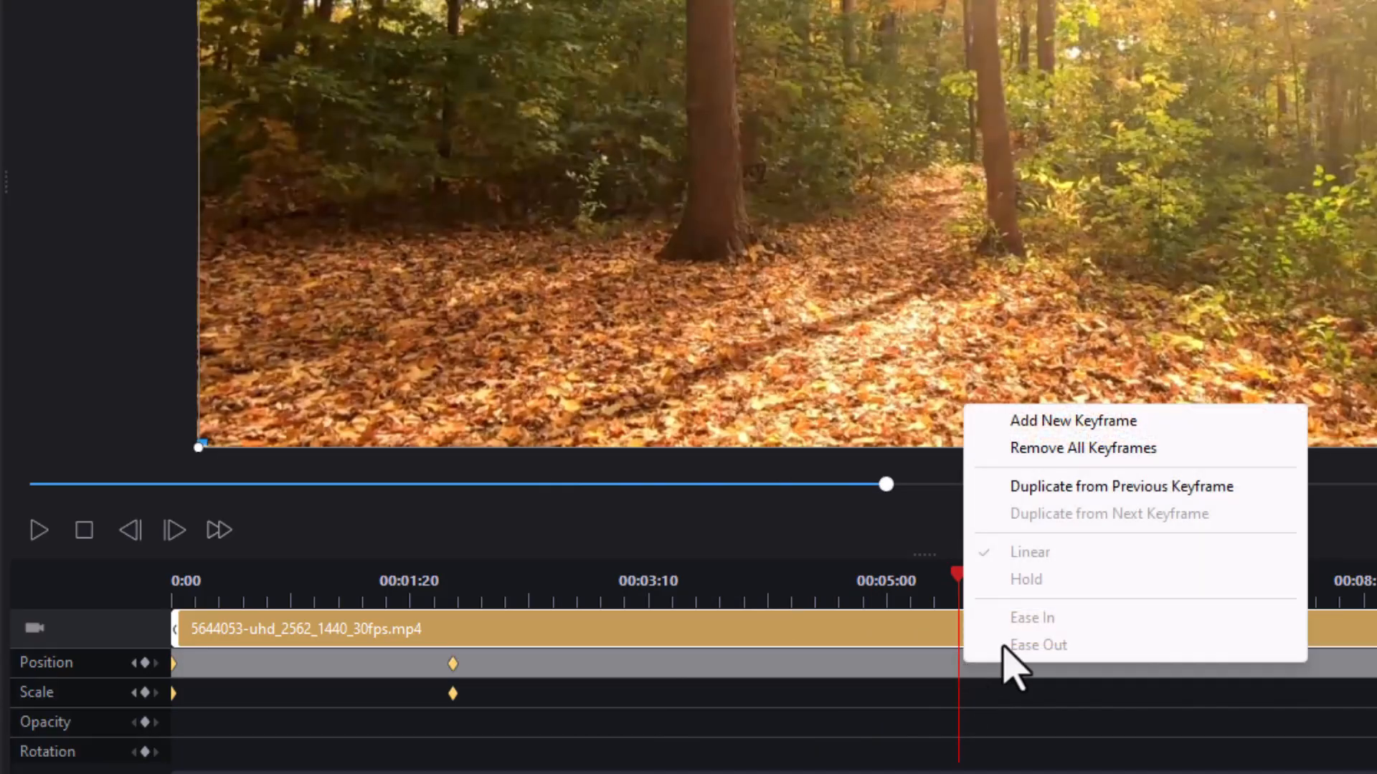
left_click(1089, 488)
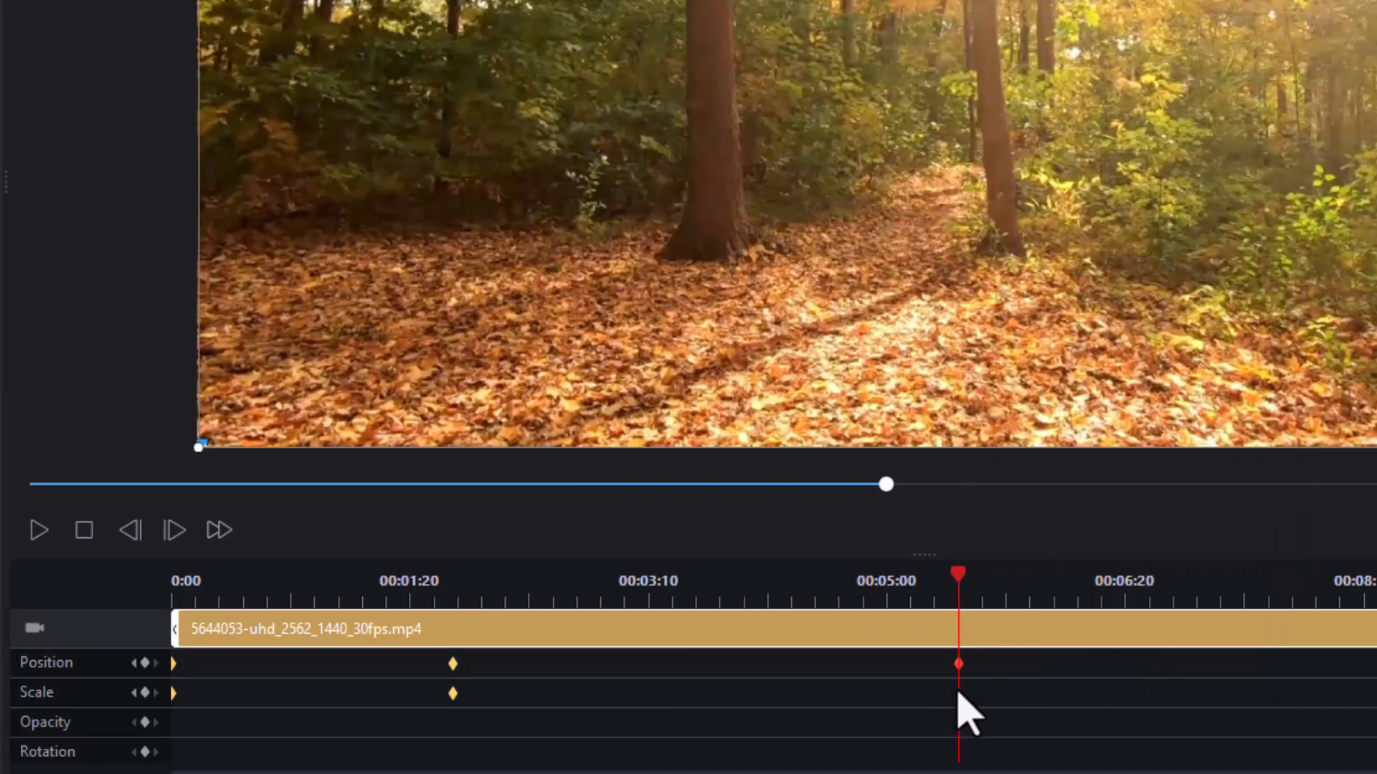
right_click(959, 693)
left_click(1071, 513)
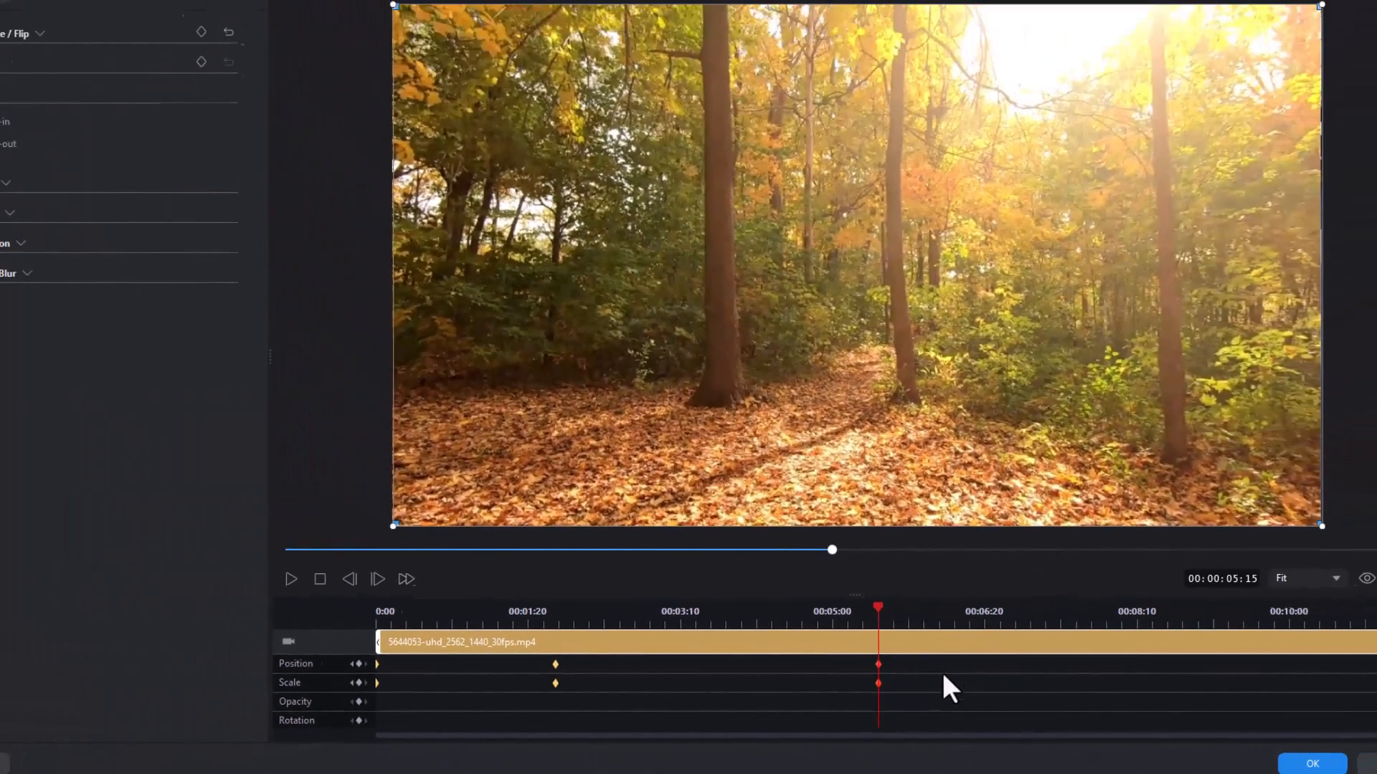
Advance to 00:00:07:18, shrink the forest clip back to the lower-left quarter, and apply the overlay edits
key("space")
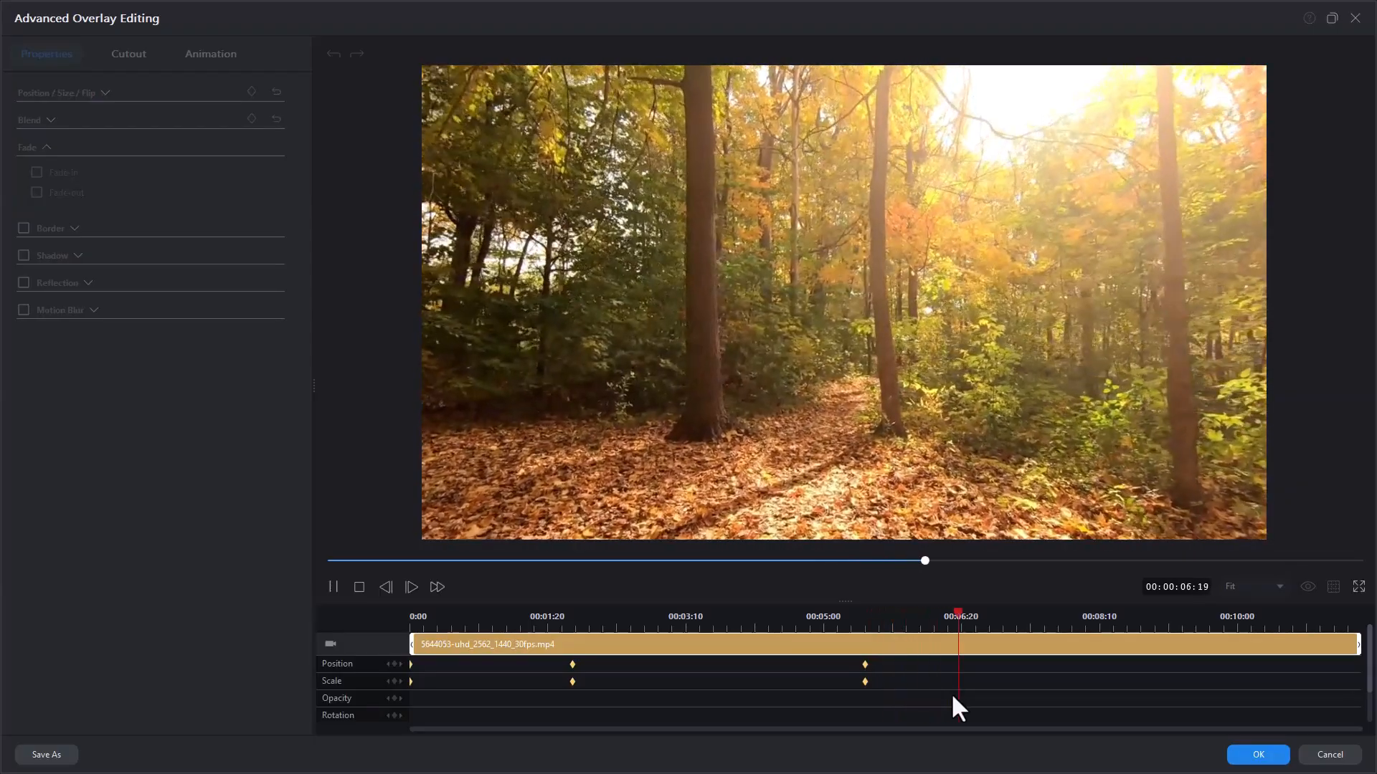
left_click_drag(1047, 609, 1038, 614)
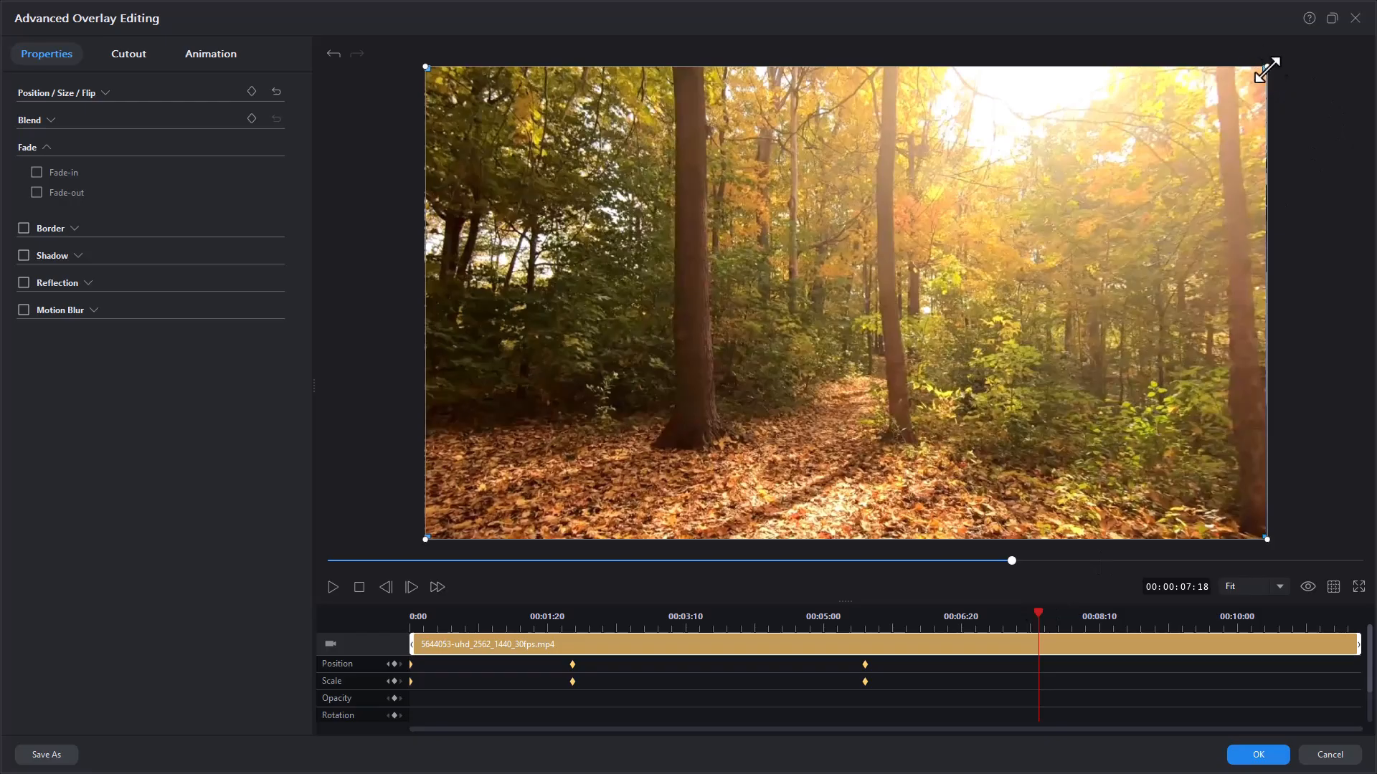
left_click_drag(1259, 70, 846, 318)
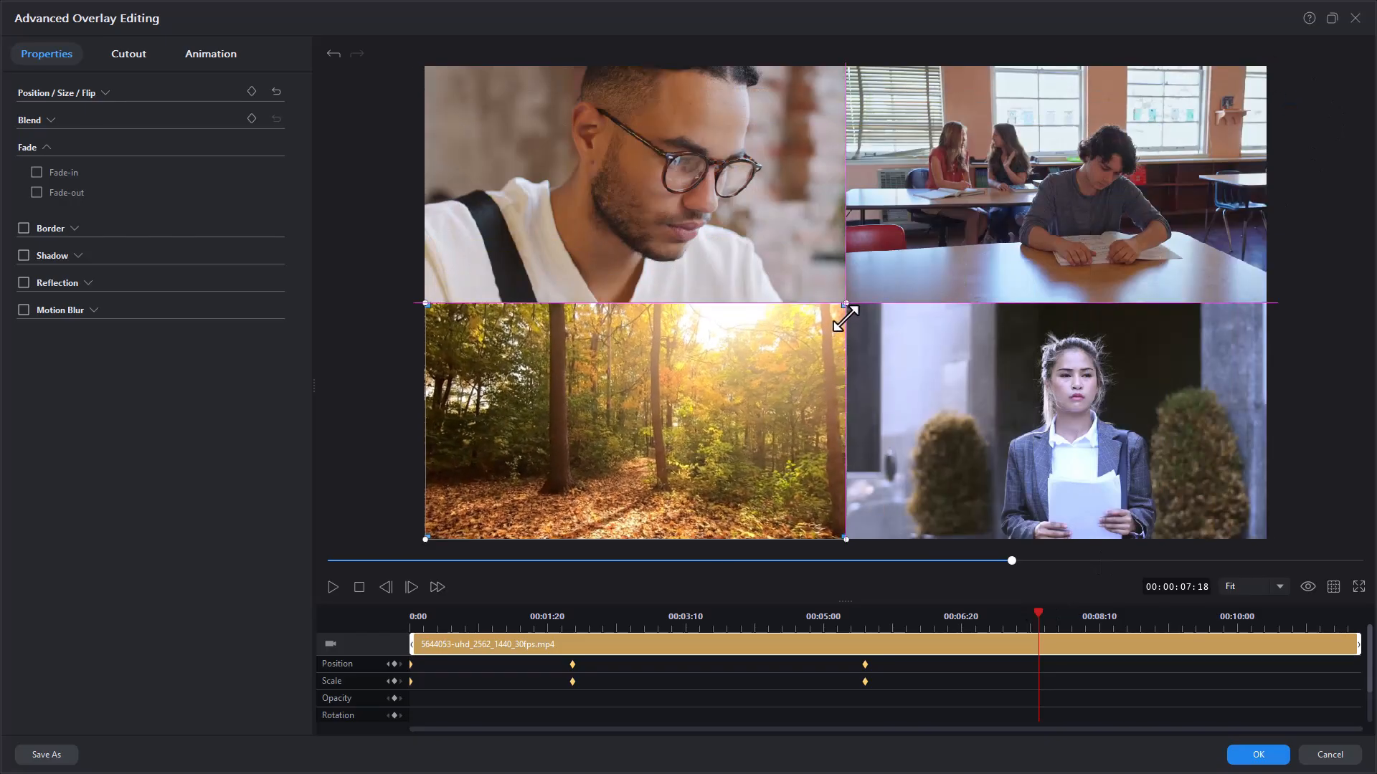
left_click(1258, 755)
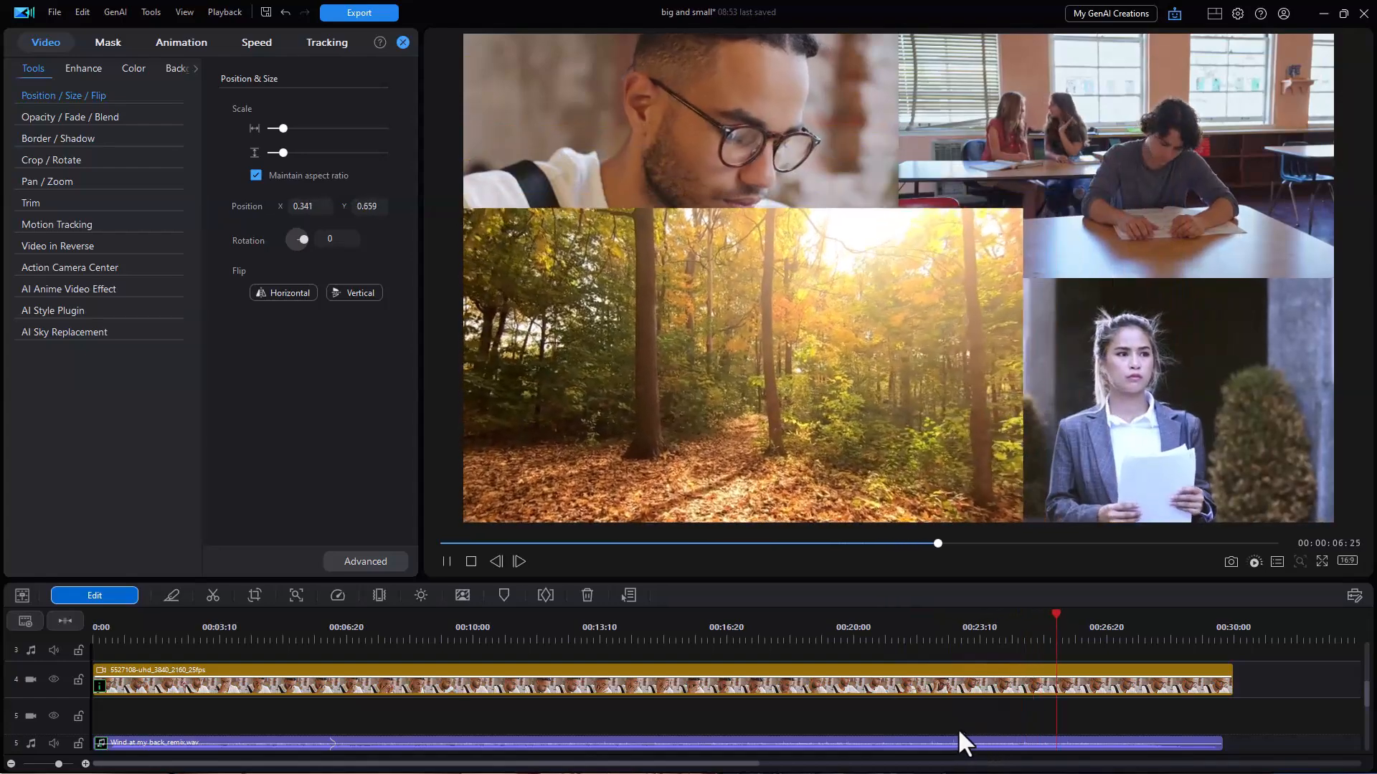
key("space")
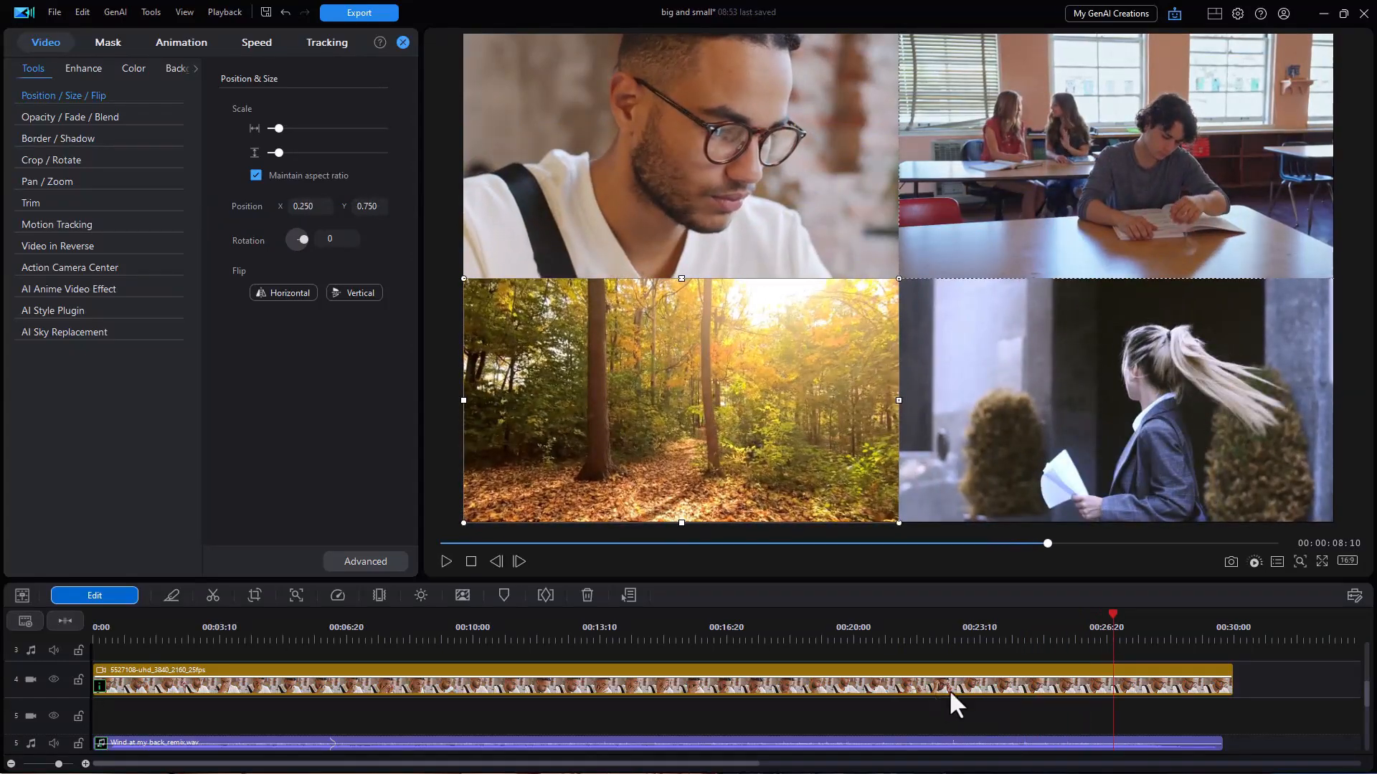